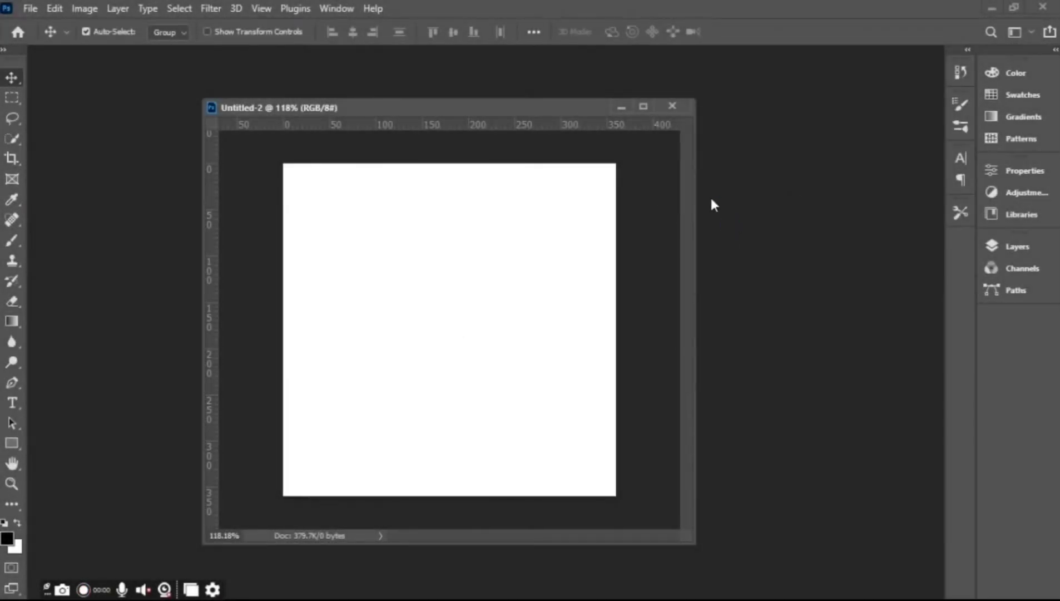
Step: Open images.jfif and drag the orchard photo into the blank Untitled-2 canvas
key(ctrl+o)
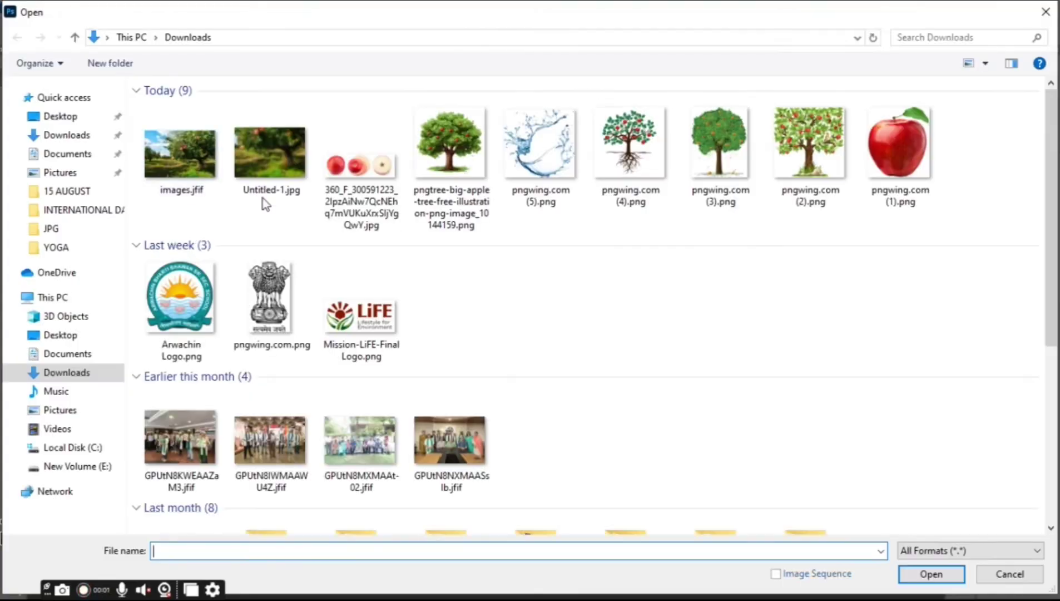
click(177, 153)
key(Return)
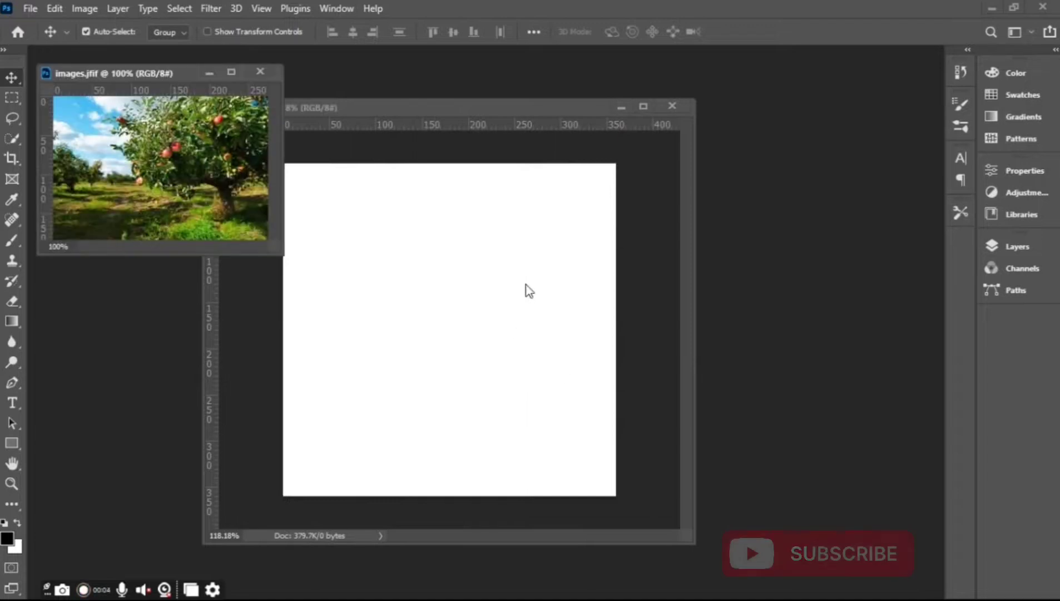
mouse_move(188, 209)
mouse_down()
mouse_move(440, 356)
mouse_move(462, 337)
mouse_up()
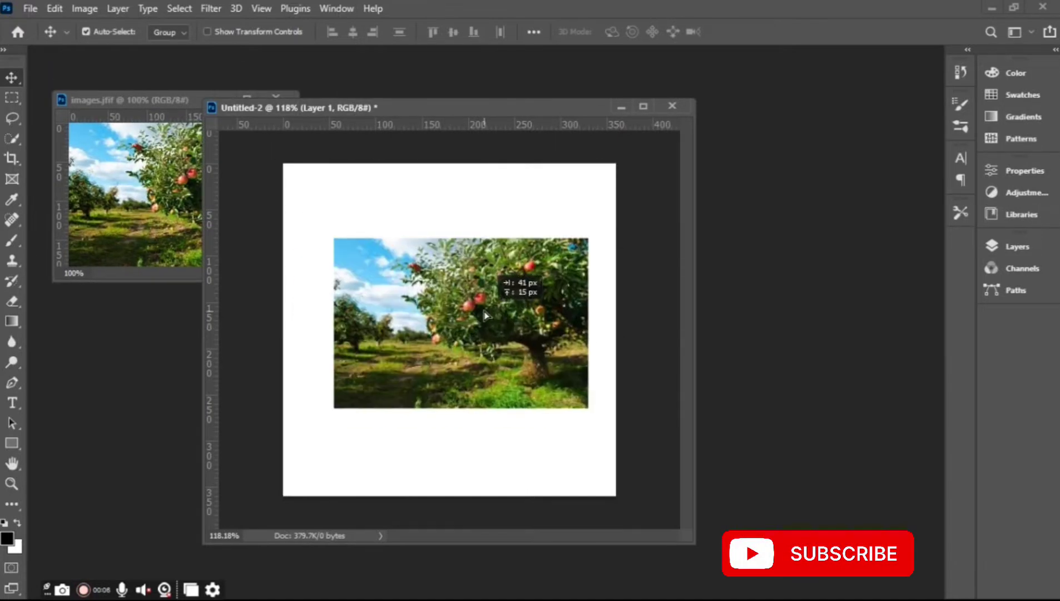
Step: Scale the orchard photo up to fill the square canvas, framing the tree
key(ctrl+t)
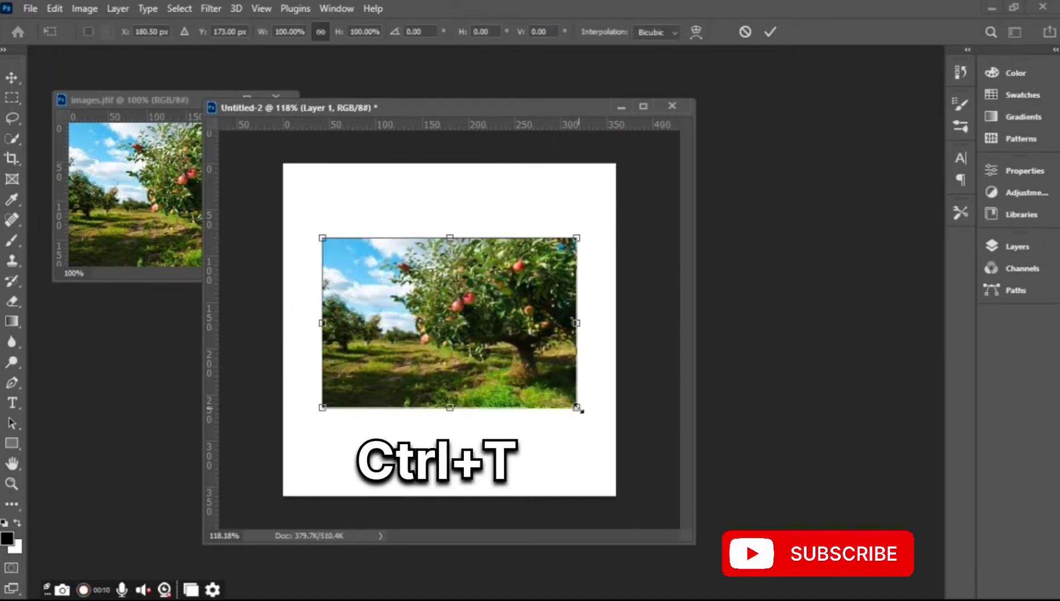
mouse_move(577, 408)
mouse_down()
mouse_move(703, 503)
mouse_move(708, 546)
mouse_up()
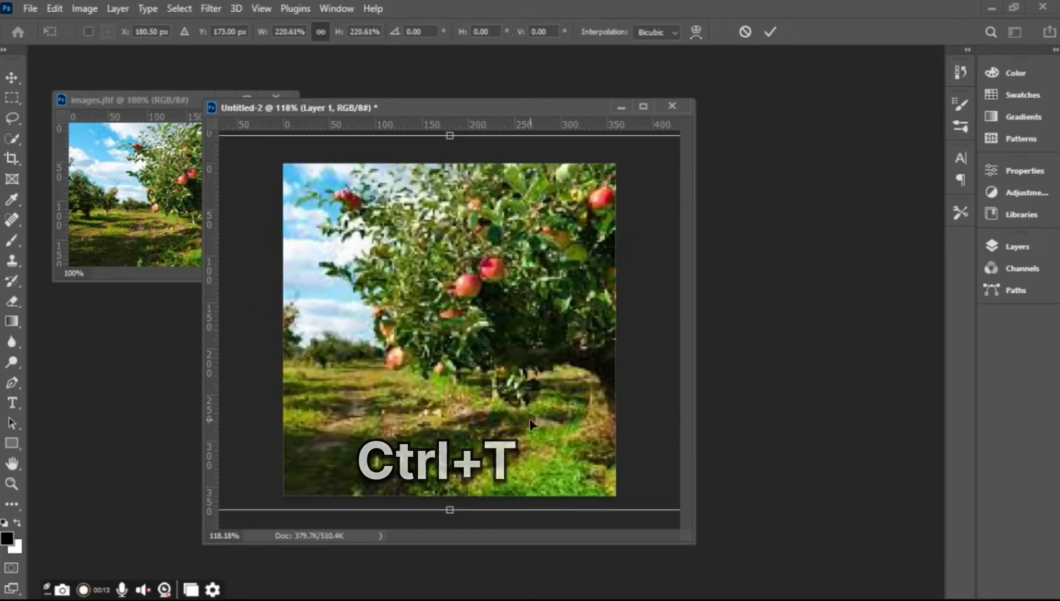
mouse_move(483, 419)
mouse_down()
mouse_move(419, 421)
mouse_move(472, 421)
mouse_up()
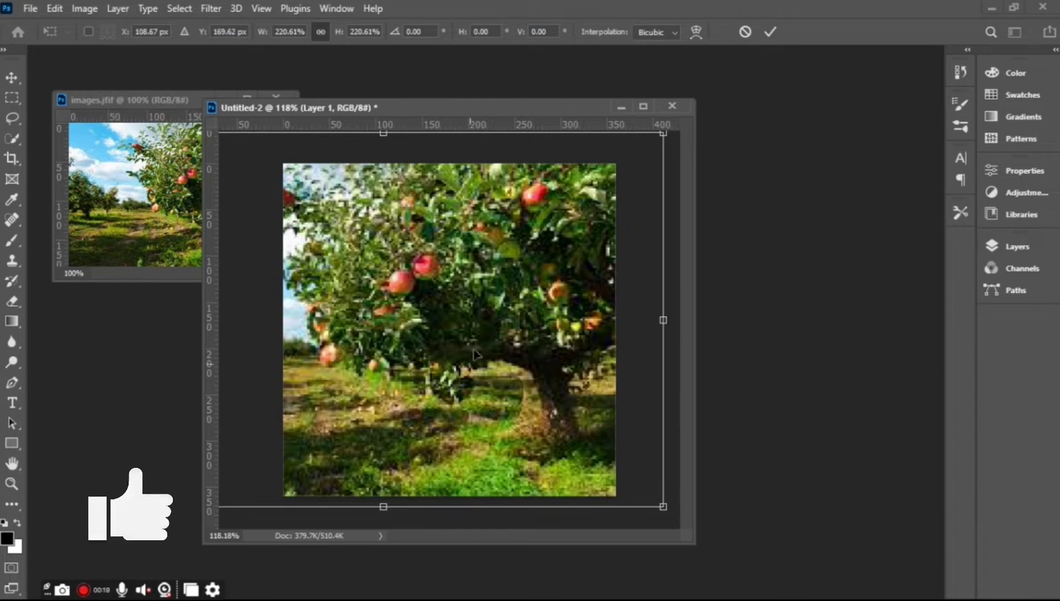
key(Return)
key(ctrl+1)
scroll(448, 318, up, 2)
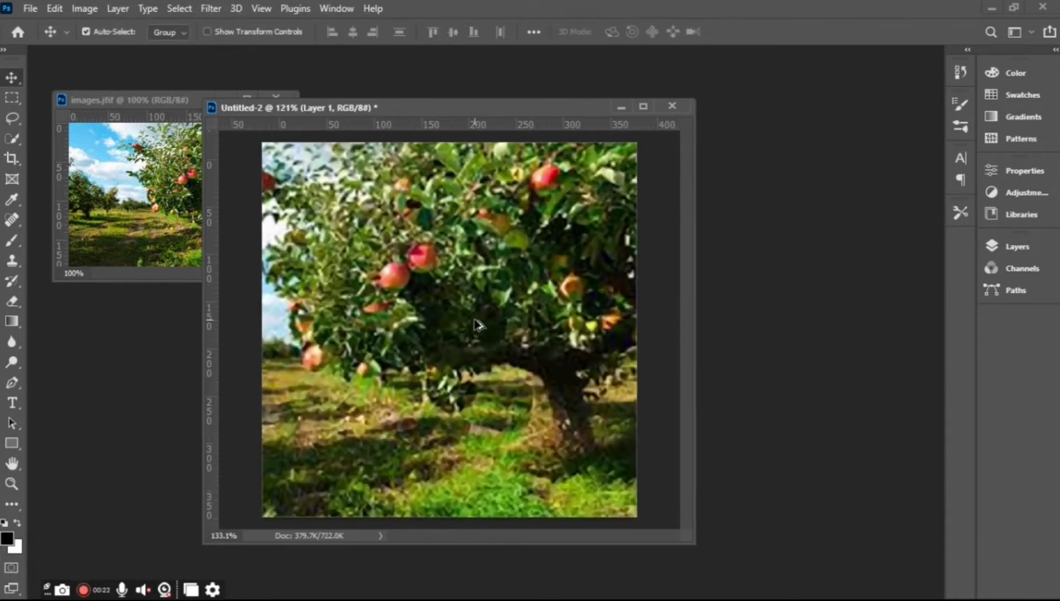
Step: Close the original images.jfif and enlarge and reposition the Untitled-2 window
click(276, 98)
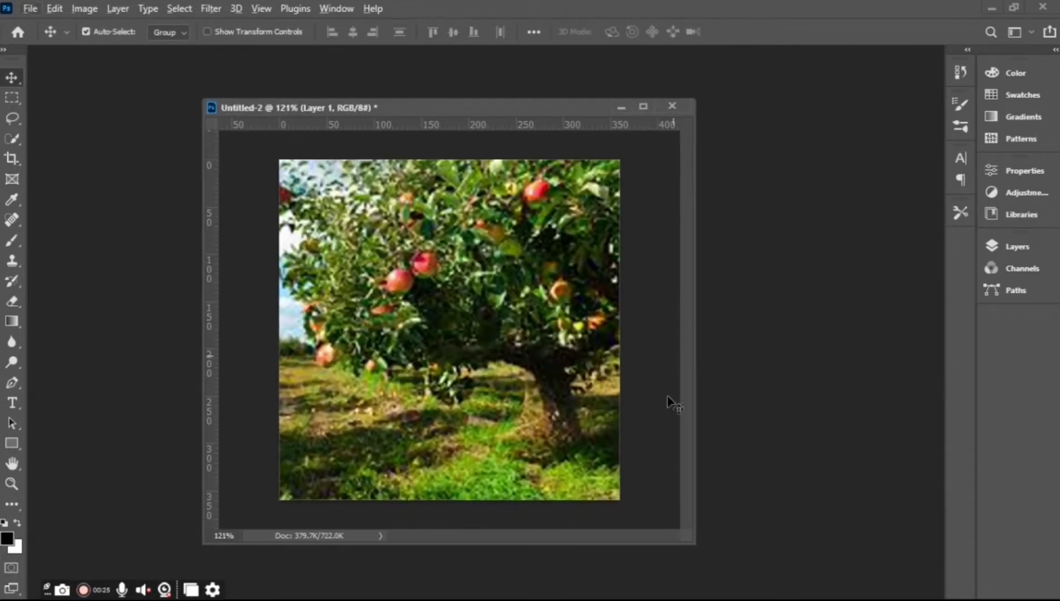
drag(695, 543, 768, 591)
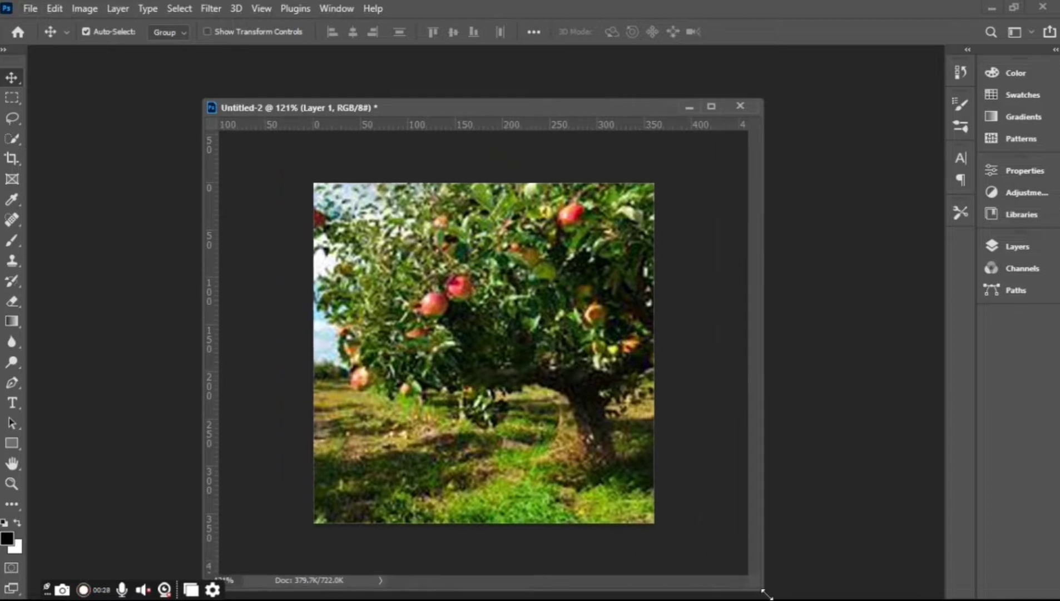
drag(445, 108, 398, 66)
scroll(417, 223, up, 1)
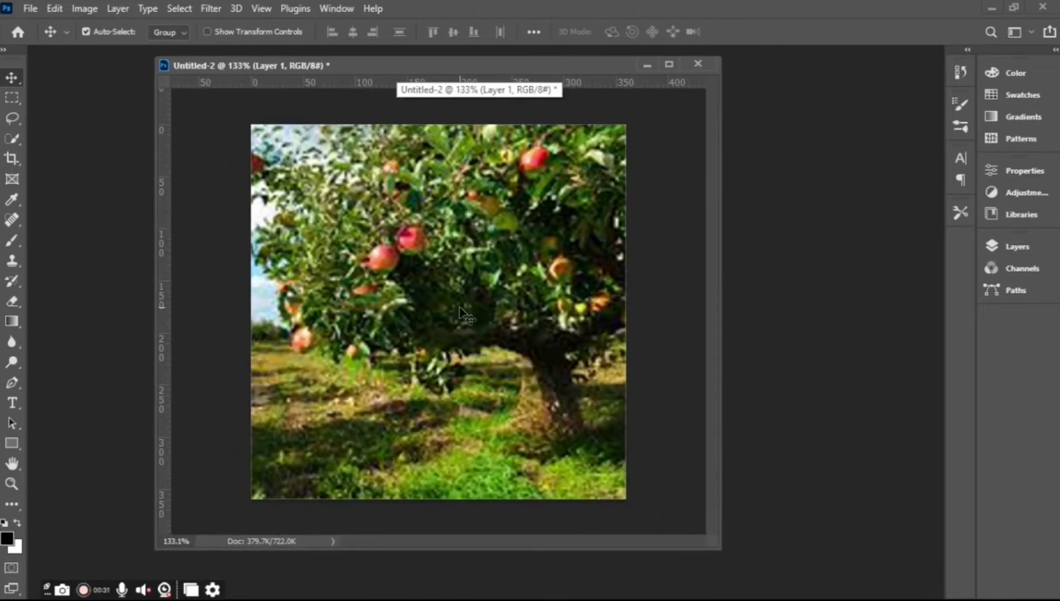
Step: Apply a Gaussian Blur of radius 2.9 to the orchard photo
click(212, 8)
mouse_move(274, 223)
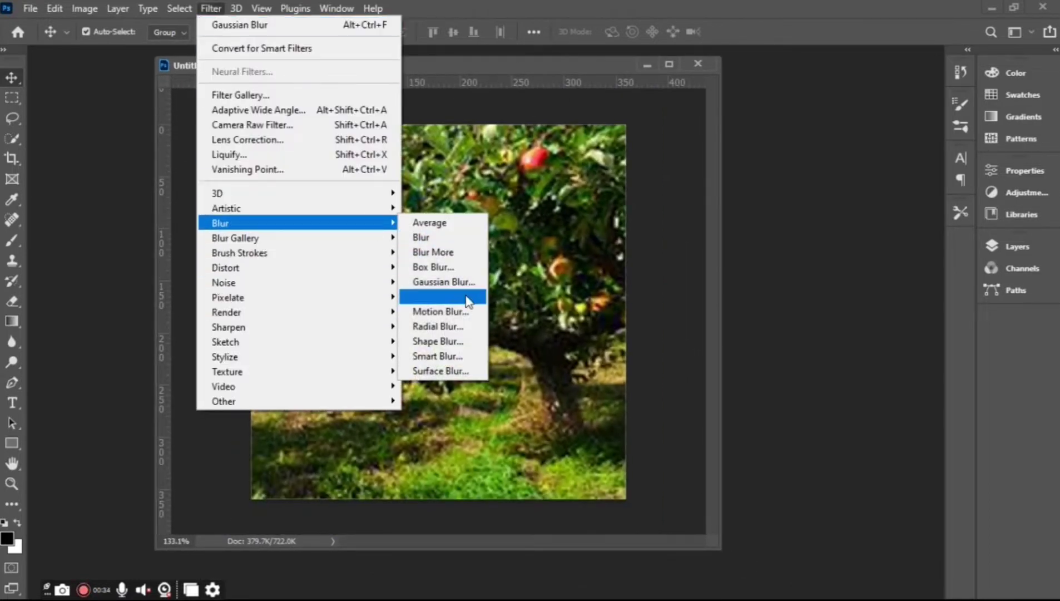
click(443, 281)
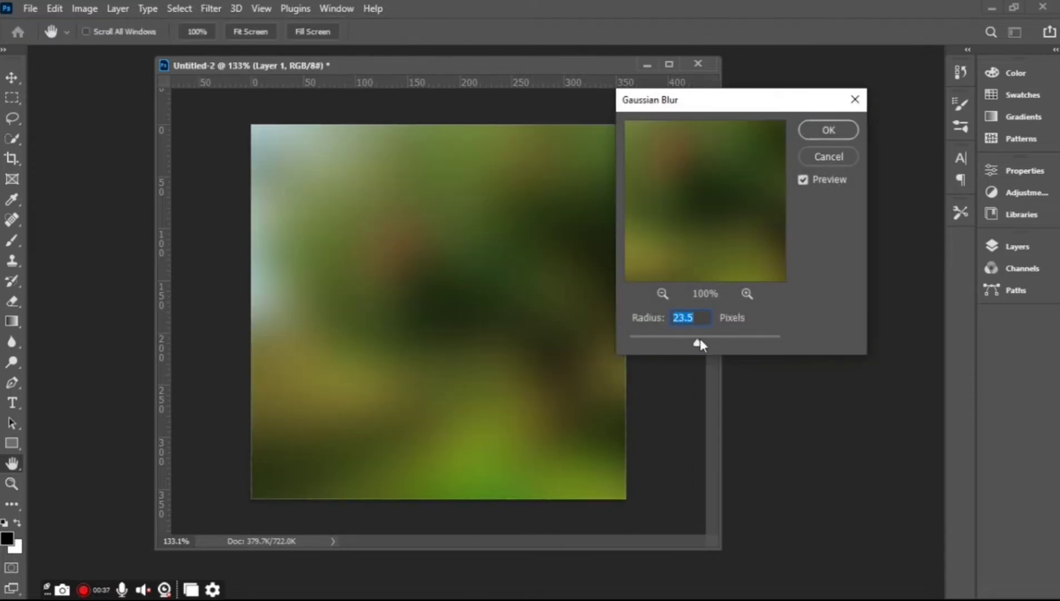
drag(661, 343, 658, 343)
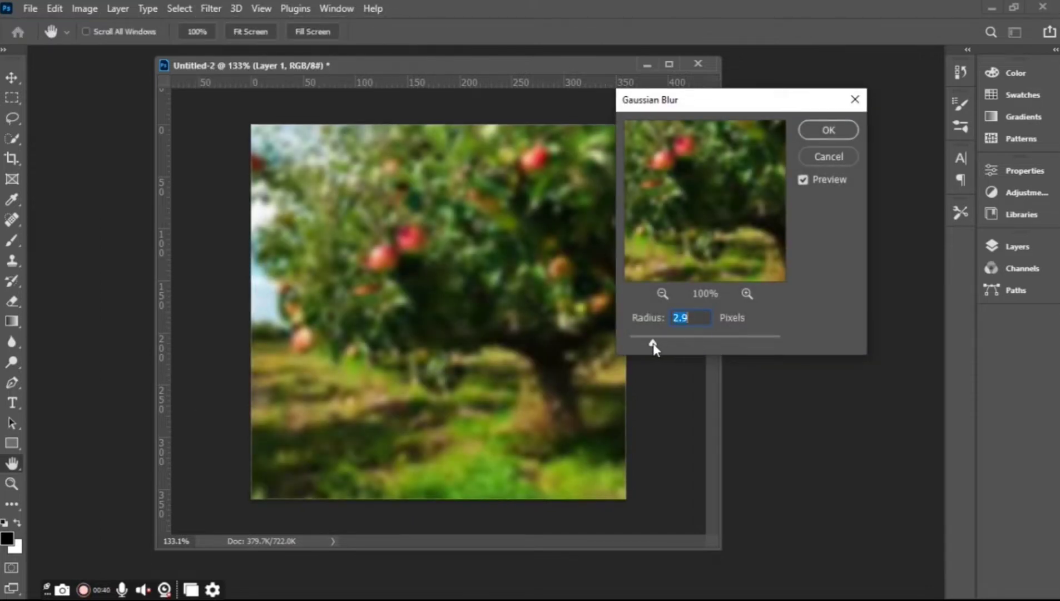
click(838, 134)
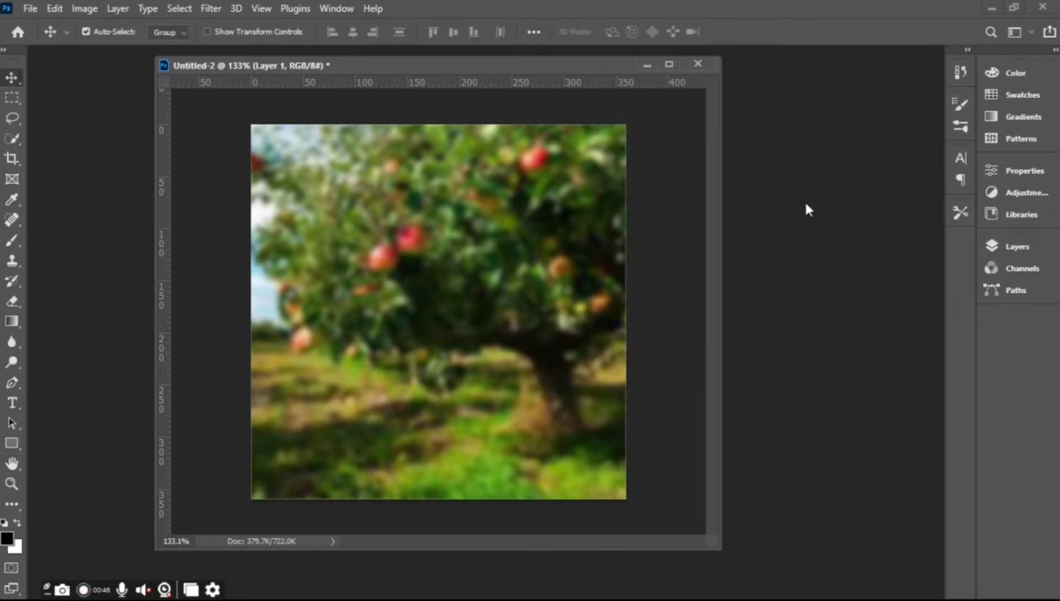
key(F7)
Step: Bring the red apple from pngwing.com (1).png into Untitled-2 and close the source
key(ctrl+o)
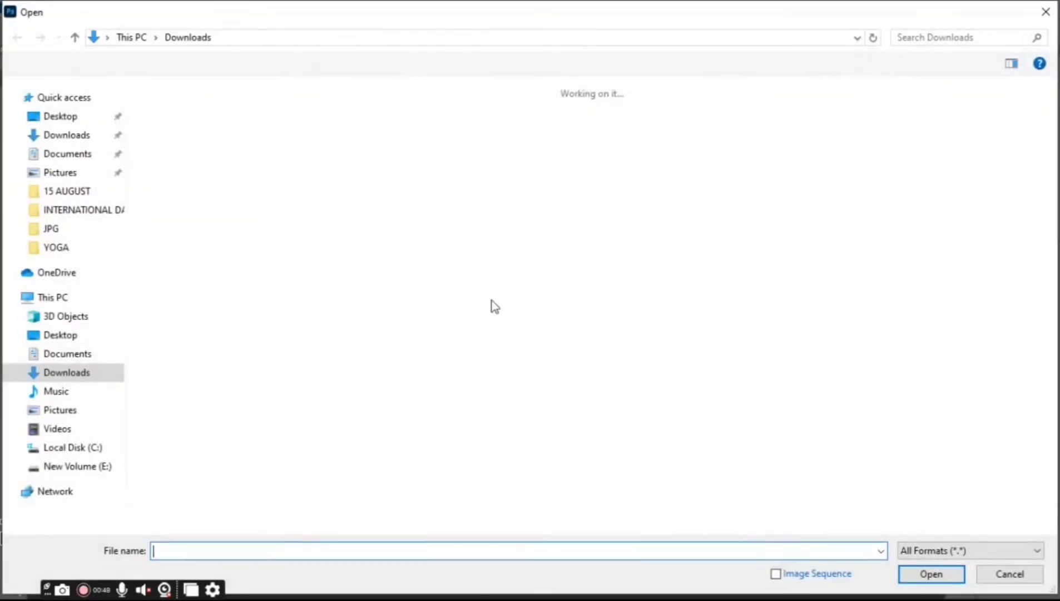
double_click(898, 159)
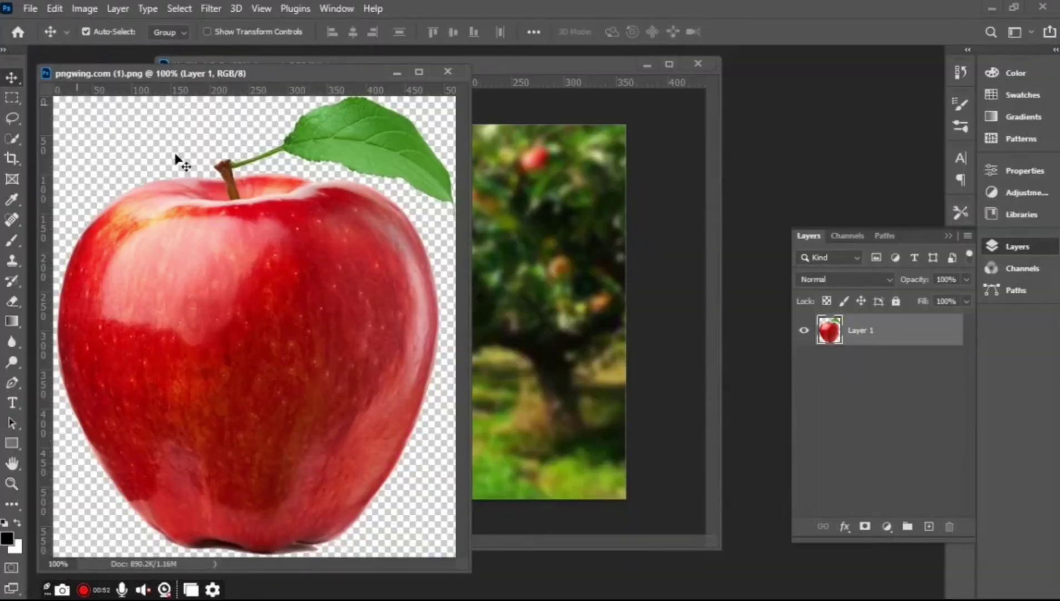
drag(289, 362, 545, 320)
click(116, 244)
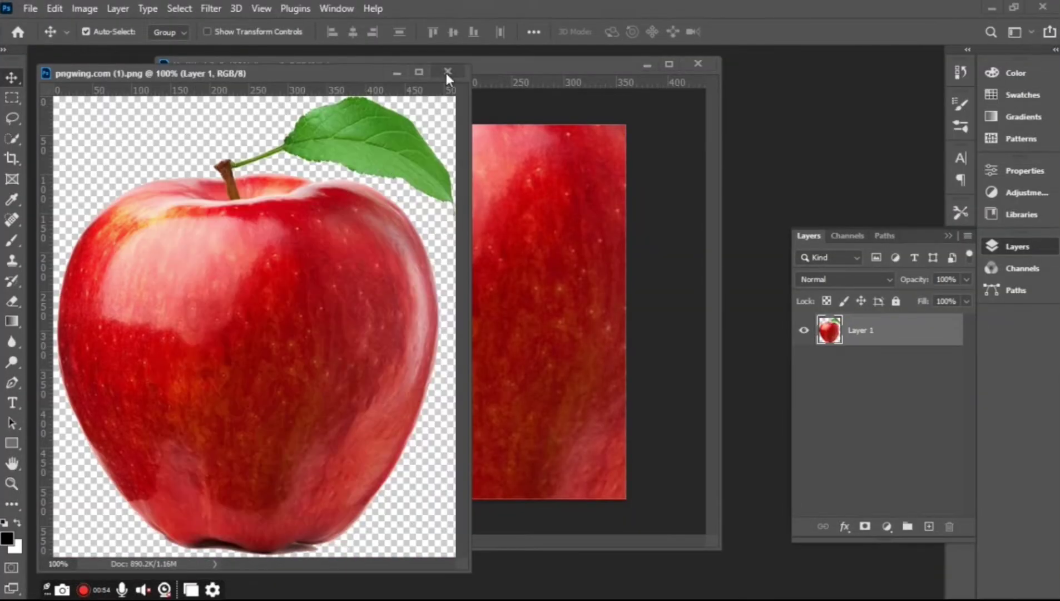
click(447, 72)
Step: Shrink the apple to about 42% and position it near the canvas centre
key(ctrl+t)
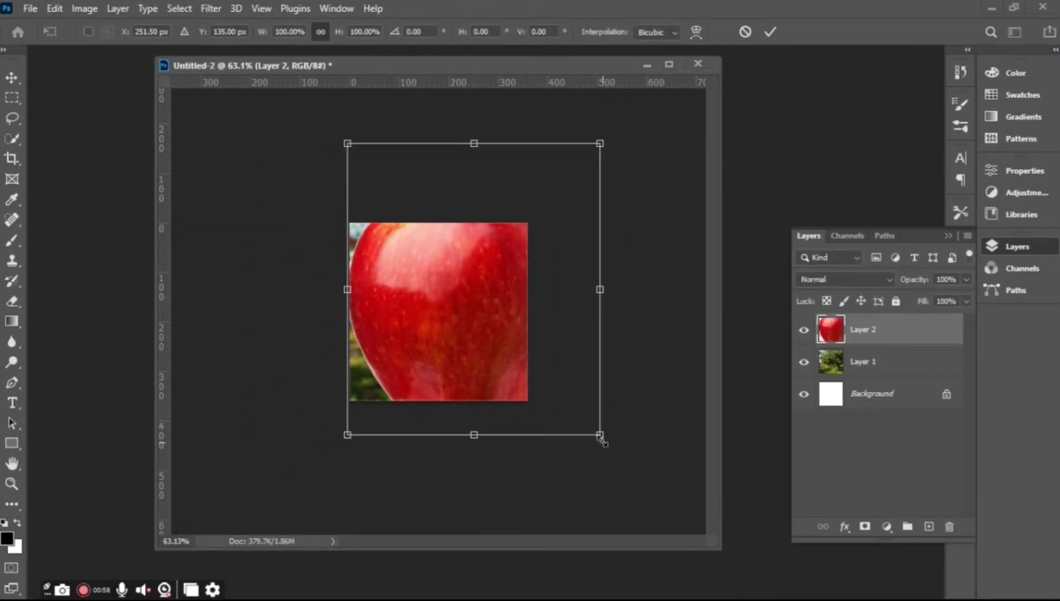
drag(601, 435, 529, 350)
drag(482, 295, 445, 326)
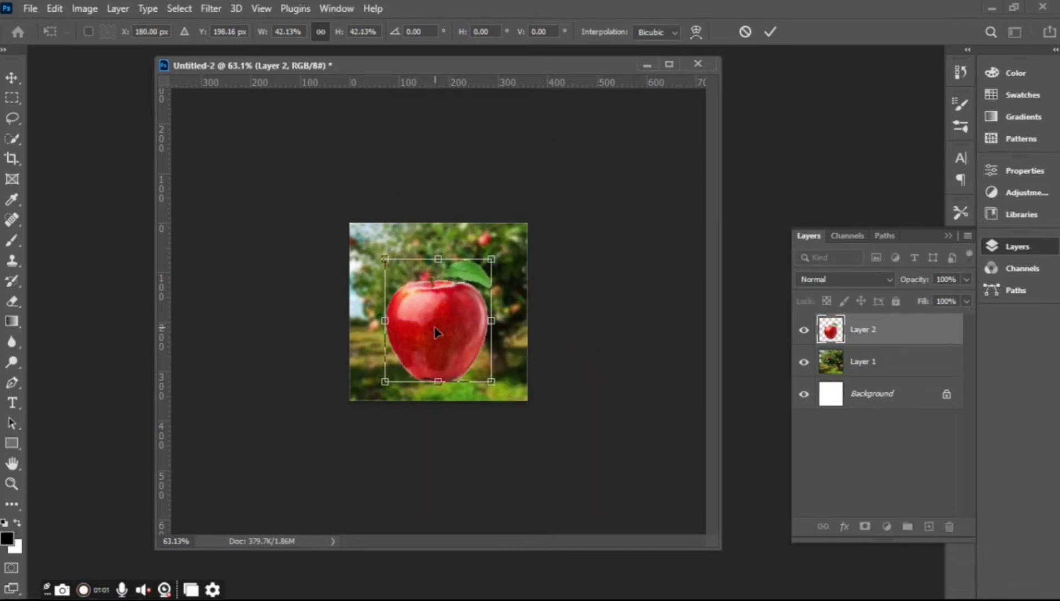
scroll(437, 332, up, 3)
scroll(437, 337, up, 1)
scroll(437, 345, up, 1)
mouse_move(436, 353)
mouse_down()
mouse_move(441, 339)
mouse_move(443, 350)
mouse_up()
drag(577, 462, 556, 450)
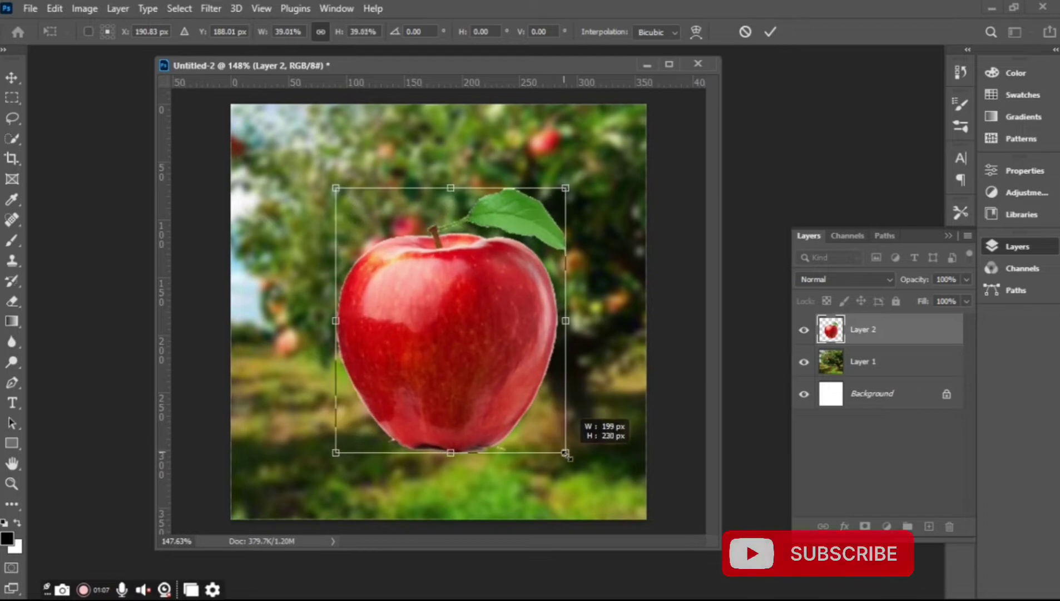
key(Return)
Step: Centre the apple over the orchard and set up a smaller Eraser for its bottom edge
drag(465, 356, 467, 363)
scroll(461, 439, up, 2)
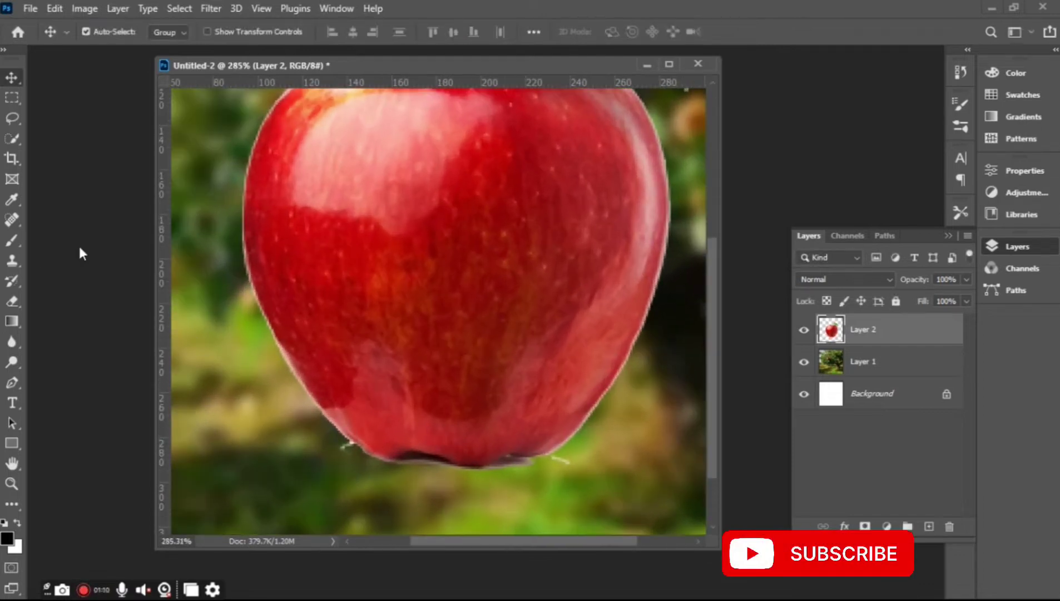
key(e)
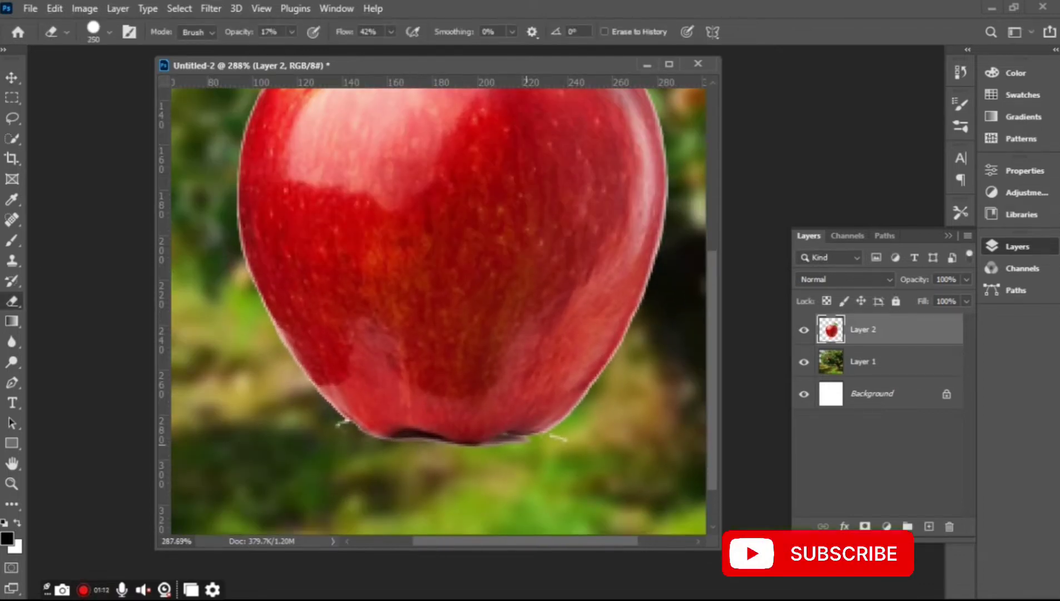
key(bracketleft)
key(bracketleft)
key(bracketleft)
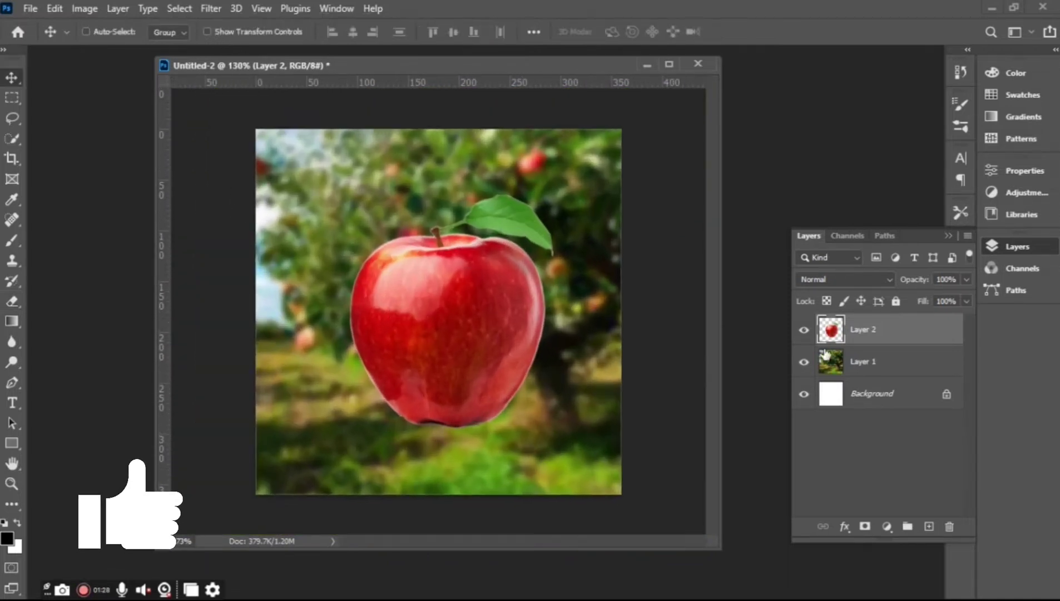
Step: Duplicate the apple, hide the red original, and make the copy desaturated with Screen blending
key(ctrl+j)
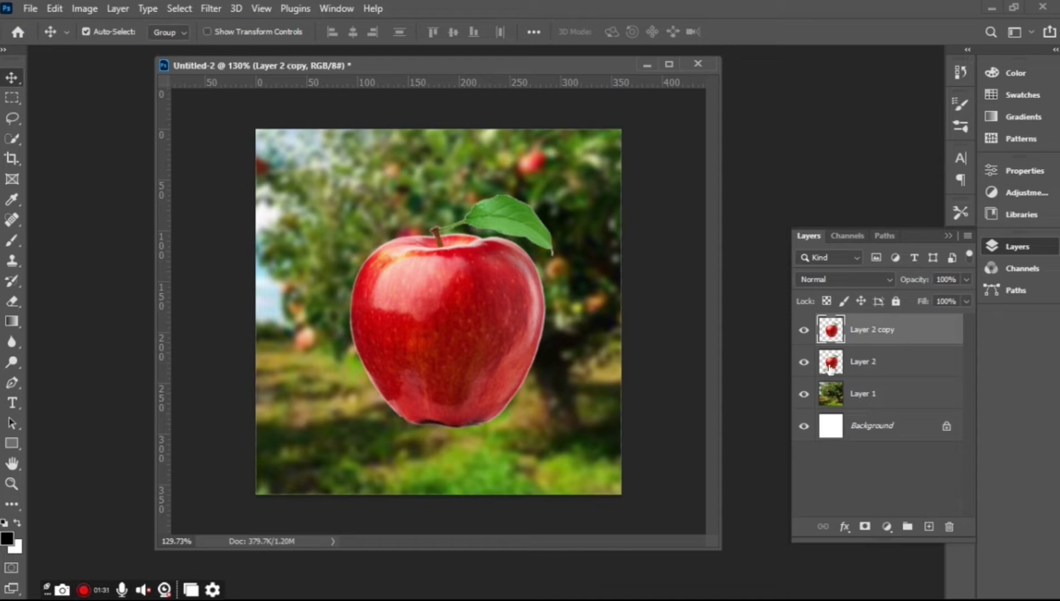
click(804, 366)
key(ctrl+shift+u)
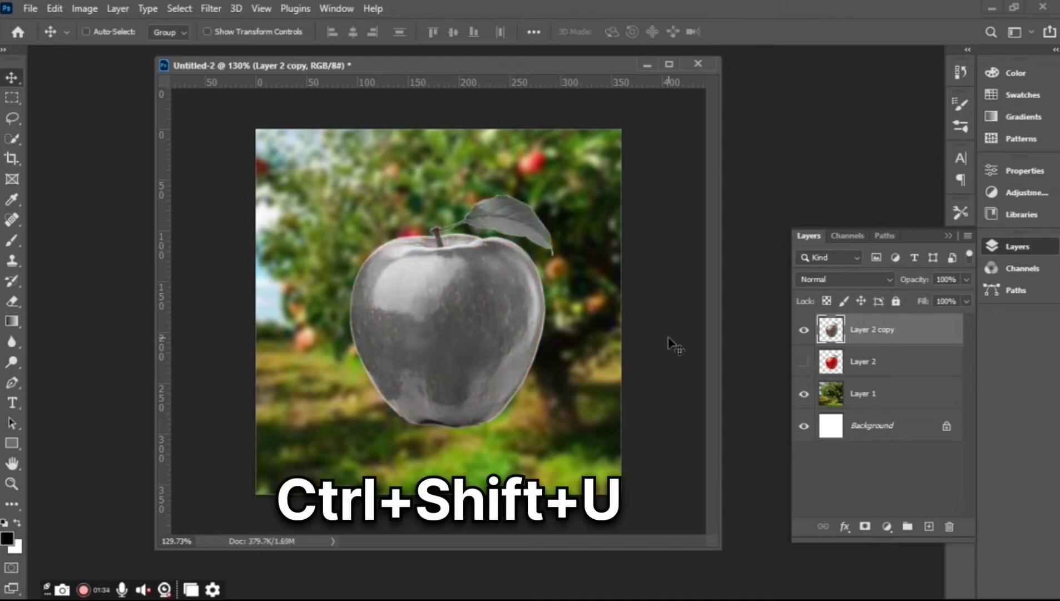
click(839, 281)
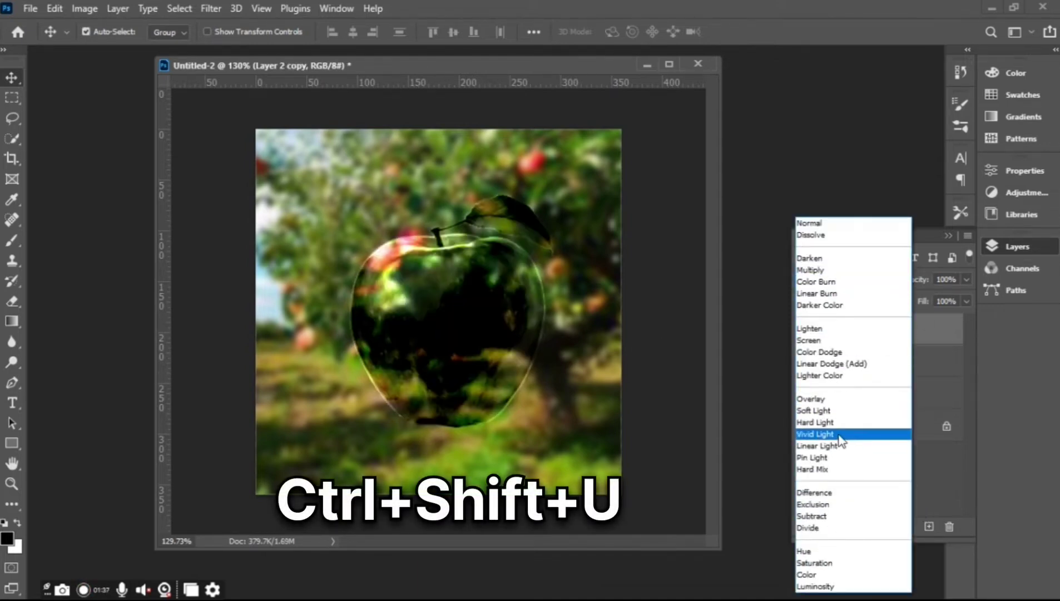
click(823, 337)
Step: Bring up Levels for the glass apple copy and deepen its shadows
key(ctrl)
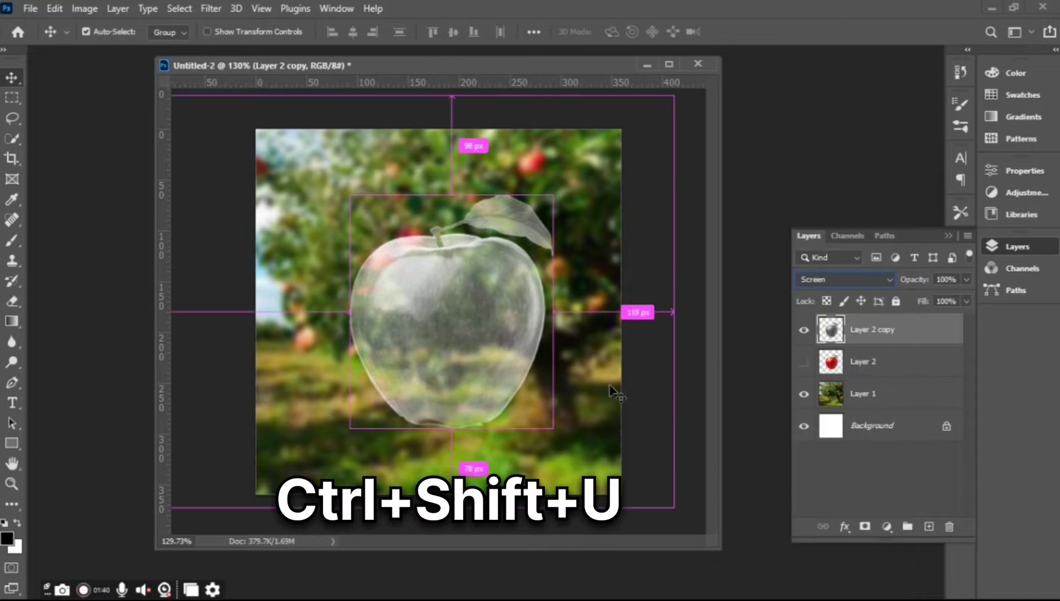
key(ctrl+l)
drag(694, 292, 696, 291)
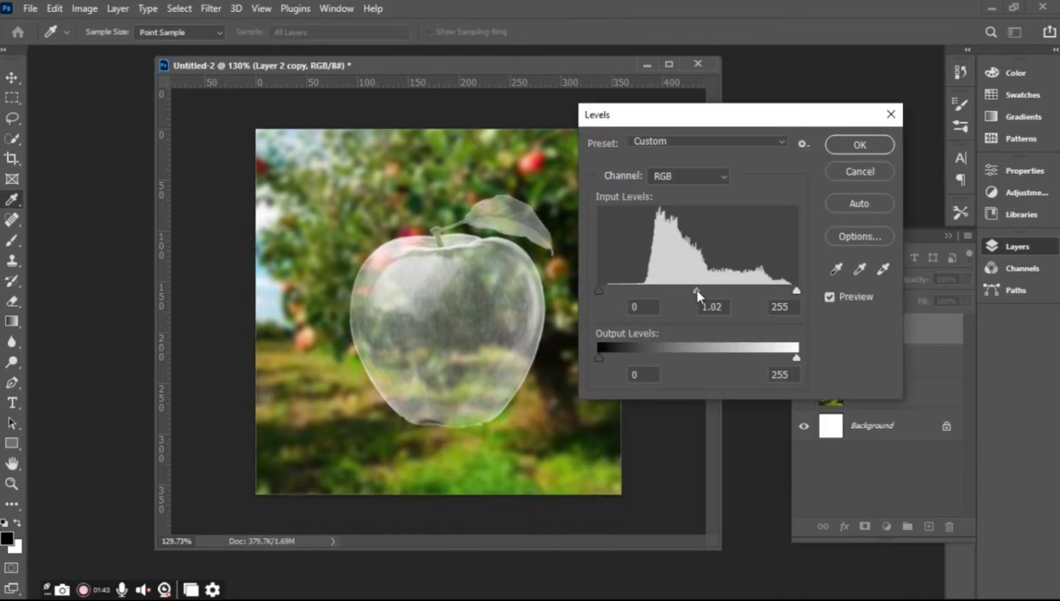
Step: Tune the black, midtone and white Levels sliders on the glass apple and apply them
drag(599, 291, 649, 289)
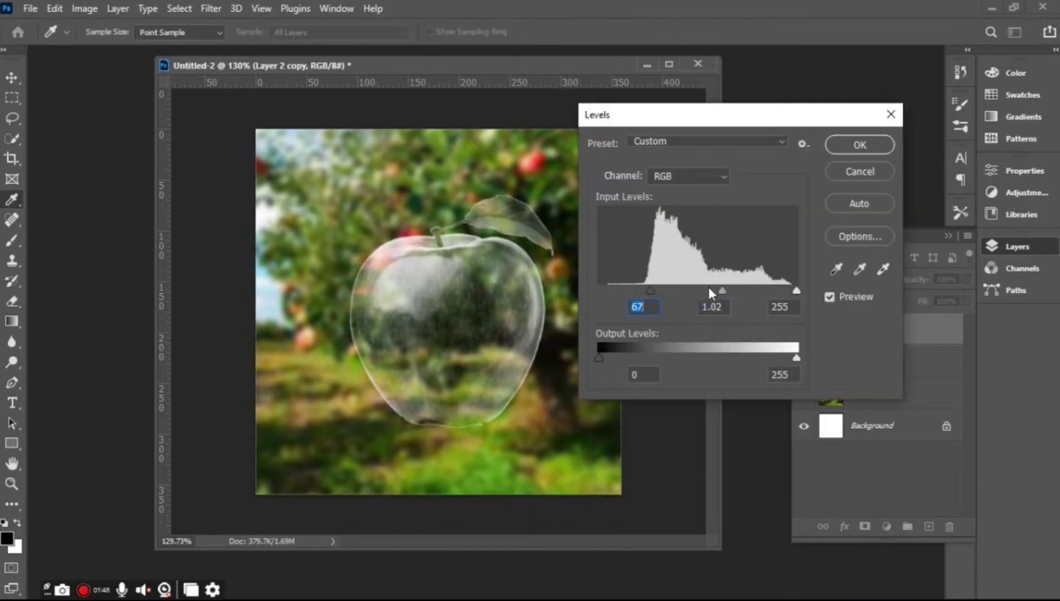
drag(723, 290, 705, 291)
mouse_move(796, 291)
mouse_down()
mouse_move(764, 292)
mouse_move(796, 290)
mouse_up()
drag(711, 291, 742, 291)
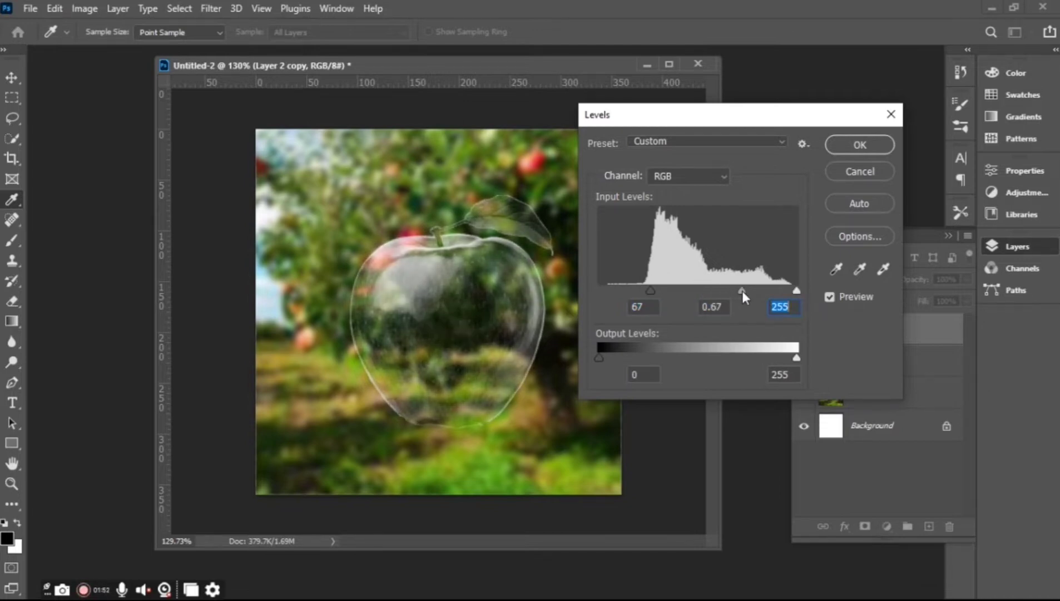
drag(650, 290, 674, 292)
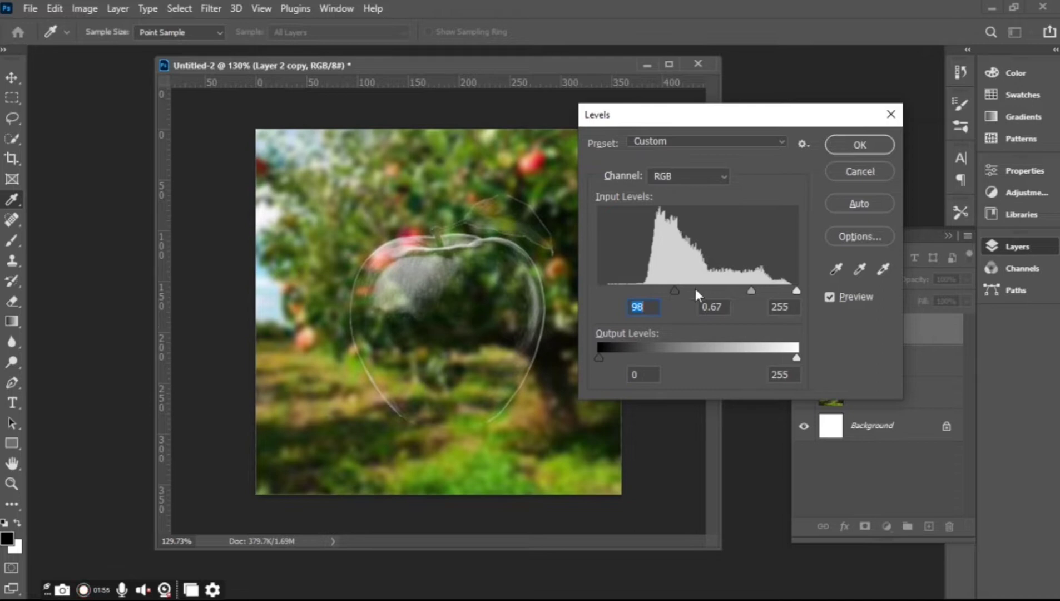
drag(750, 290, 720, 293)
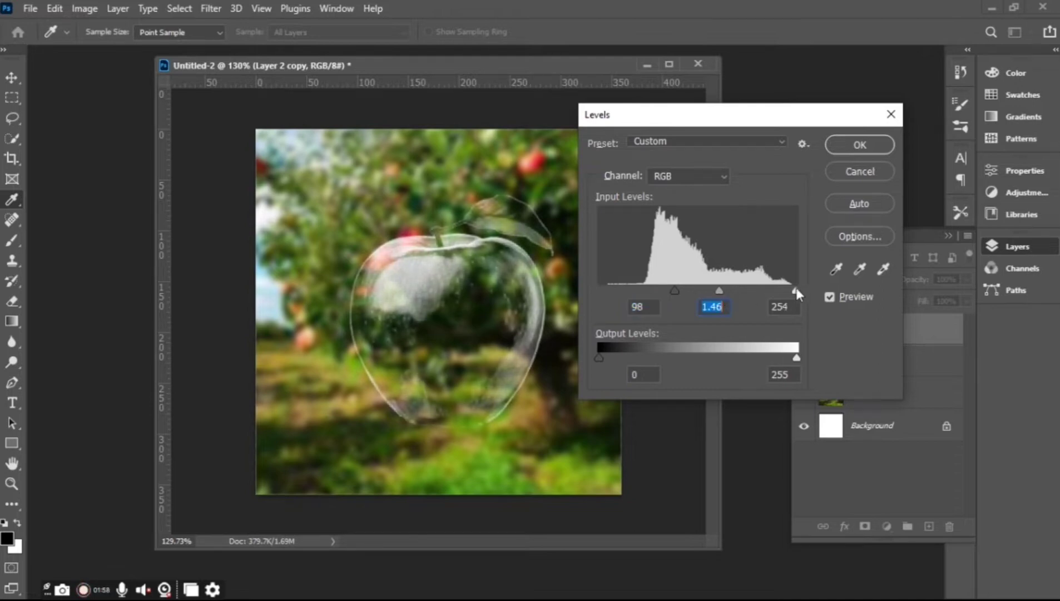
drag(797, 290, 781, 290)
mouse_move(675, 290)
mouse_down()
mouse_move(657, 290)
mouse_move(762, 290)
mouse_move(709, 290)
mouse_move(722, 290)
mouse_up()
click(859, 145)
scroll(469, 316, up, 2)
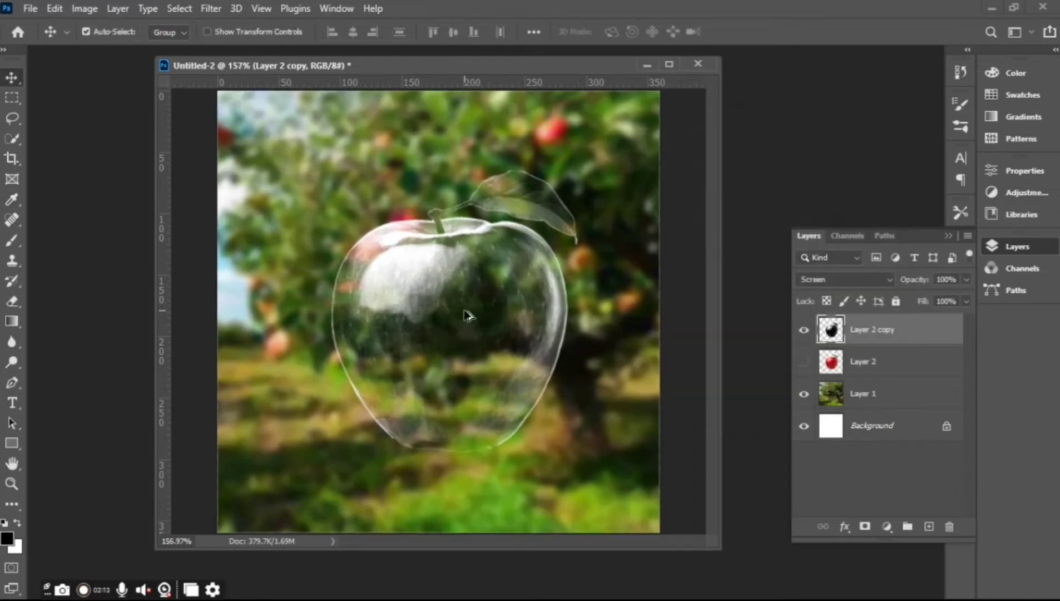
Step: Delete the top of Layer 2's red apple with a rectangular selection, then reshow the glass copy
click(804, 361)
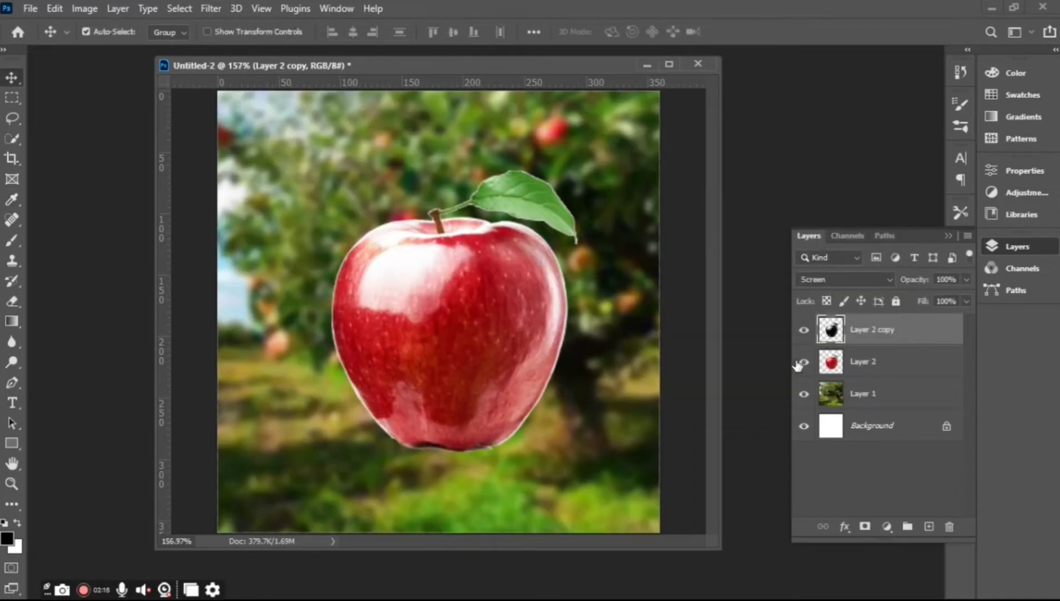
click(804, 363)
click(803, 329)
click(854, 367)
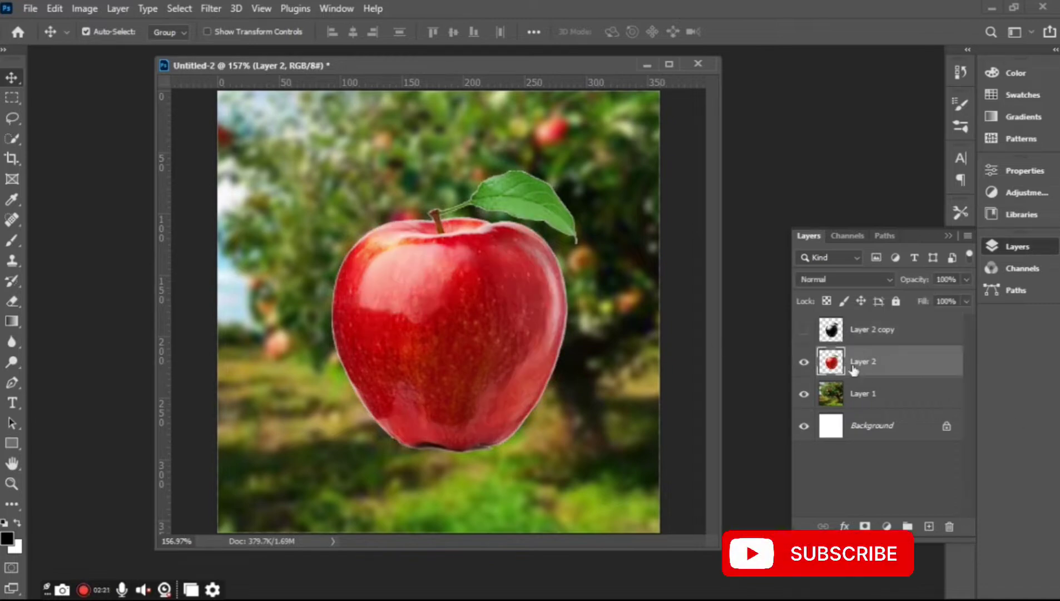
click(11, 98)
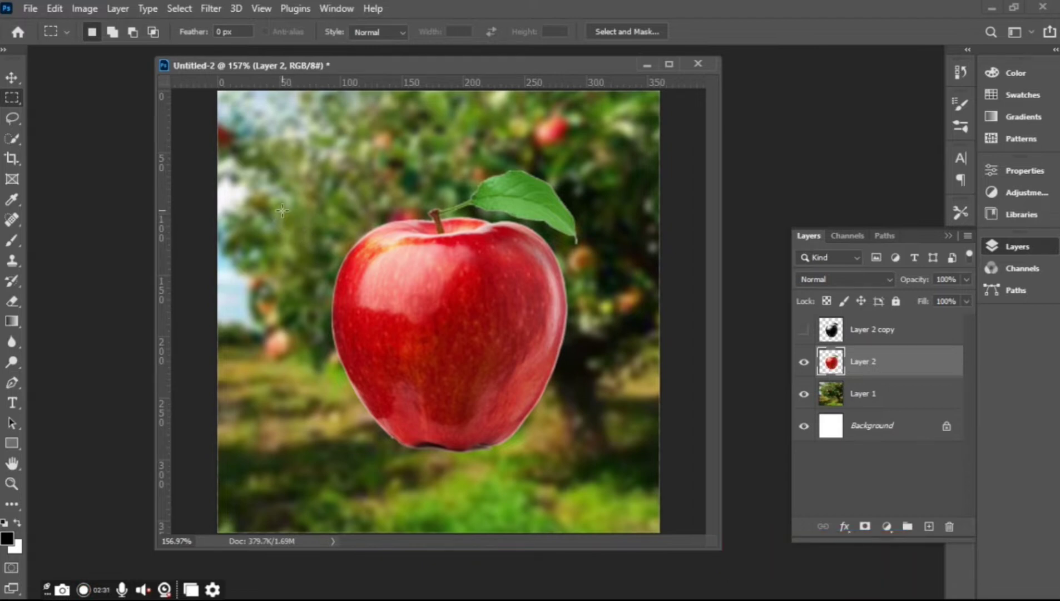
drag(282, 210, 620, 327)
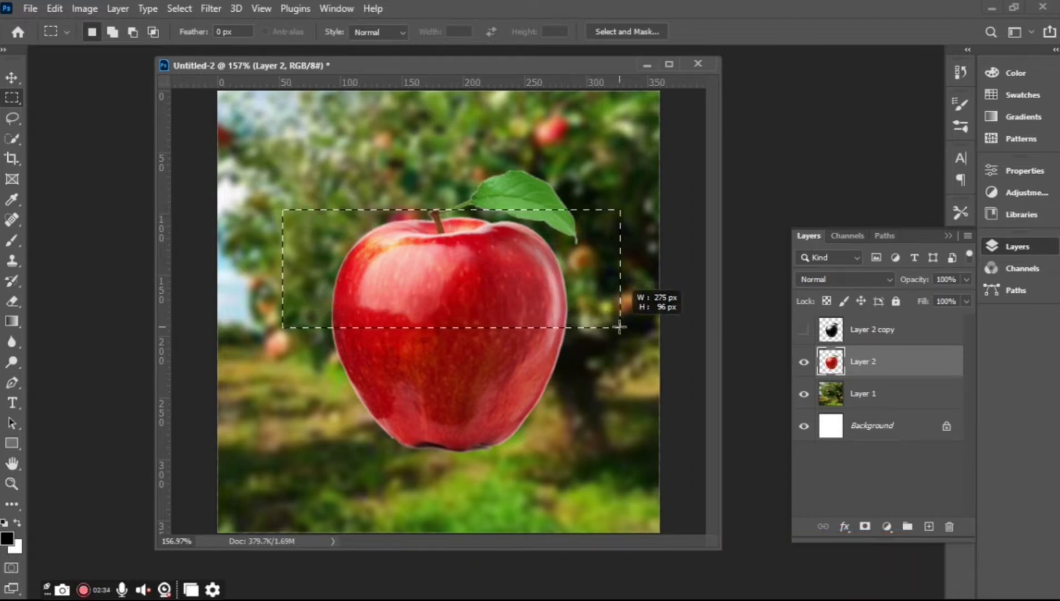
drag(619, 327, 624, 325)
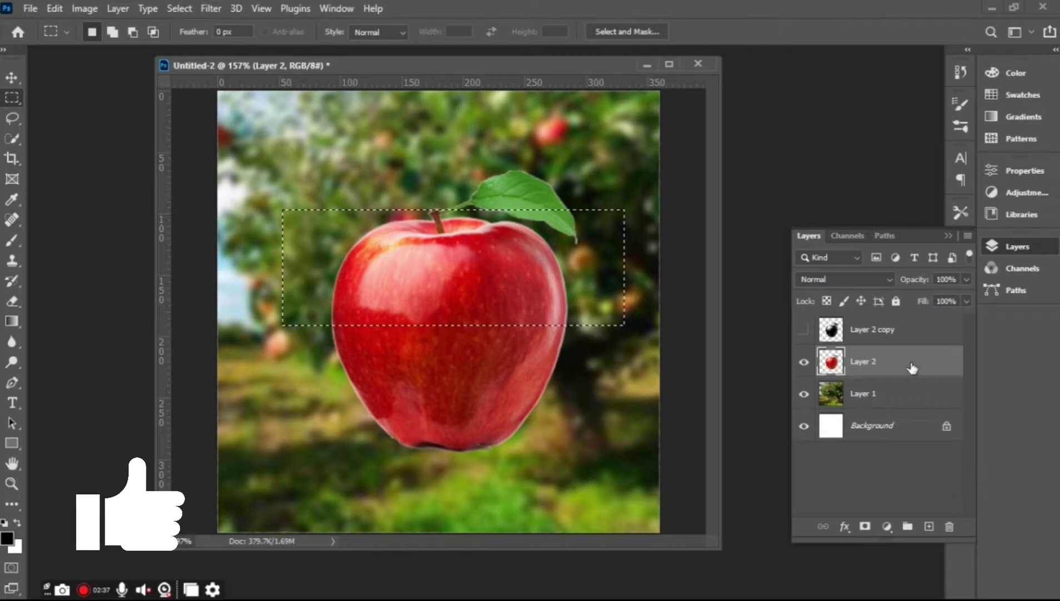
key(Delete)
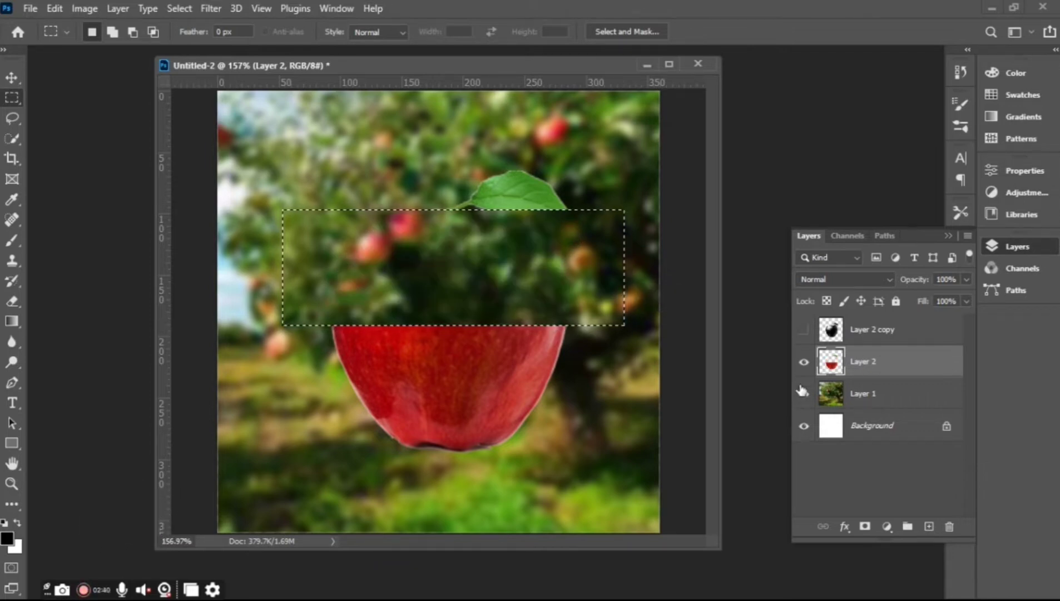
click(11, 77)
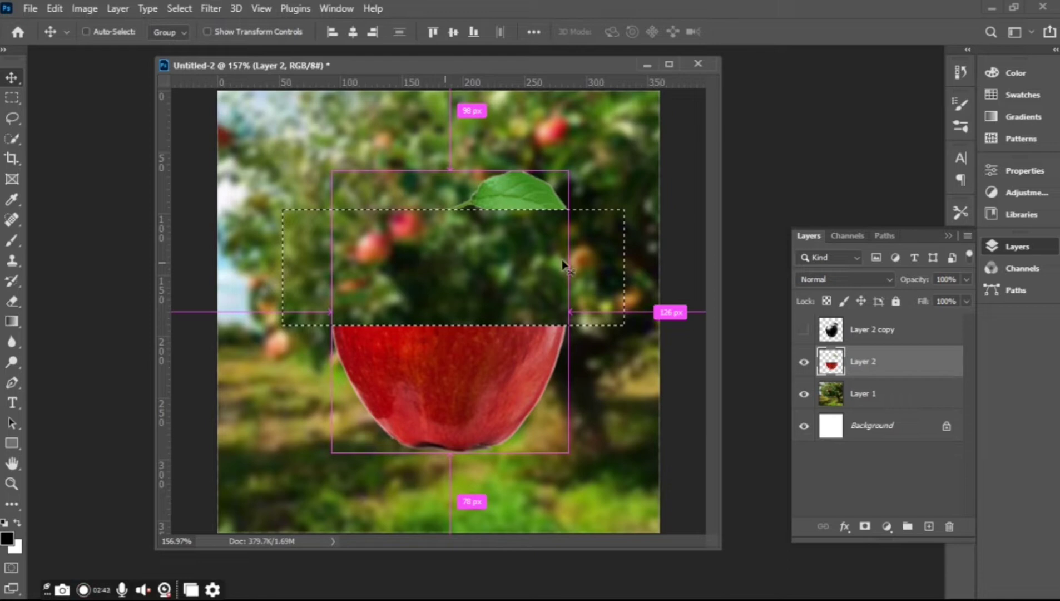
key(ctrl+d)
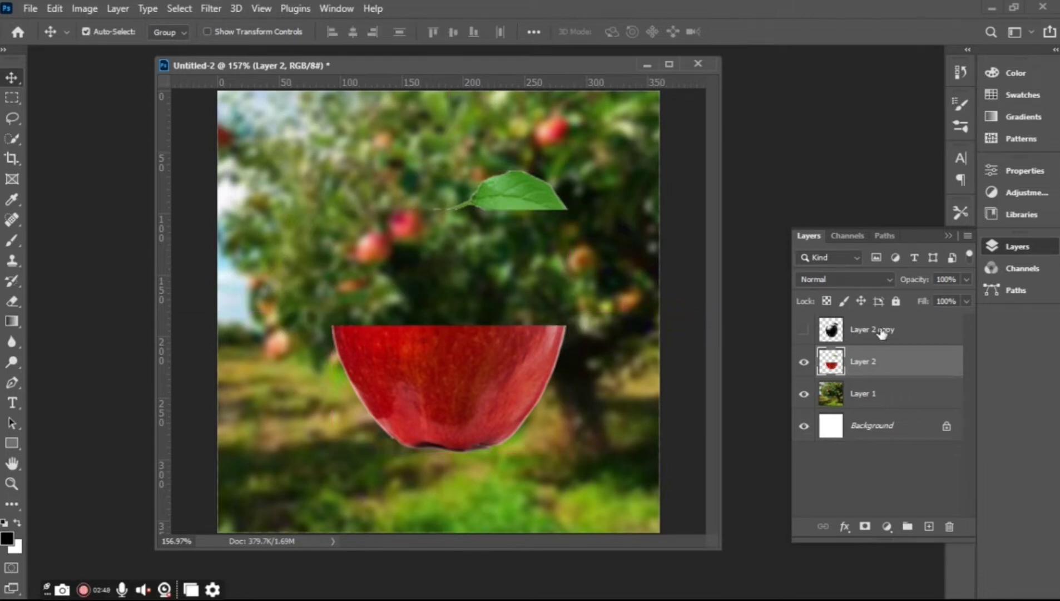
click(804, 329)
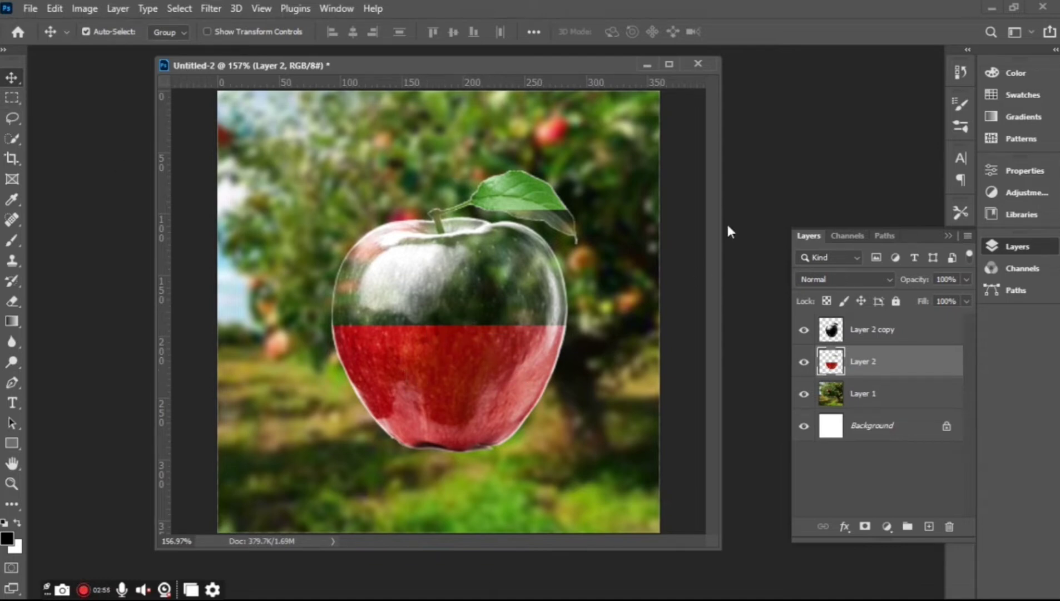
Step: Open the photo of apples and slices and drag it into the composition
click(870, 331)
click(866, 361)
double_click(842, 163)
double_click(359, 167)
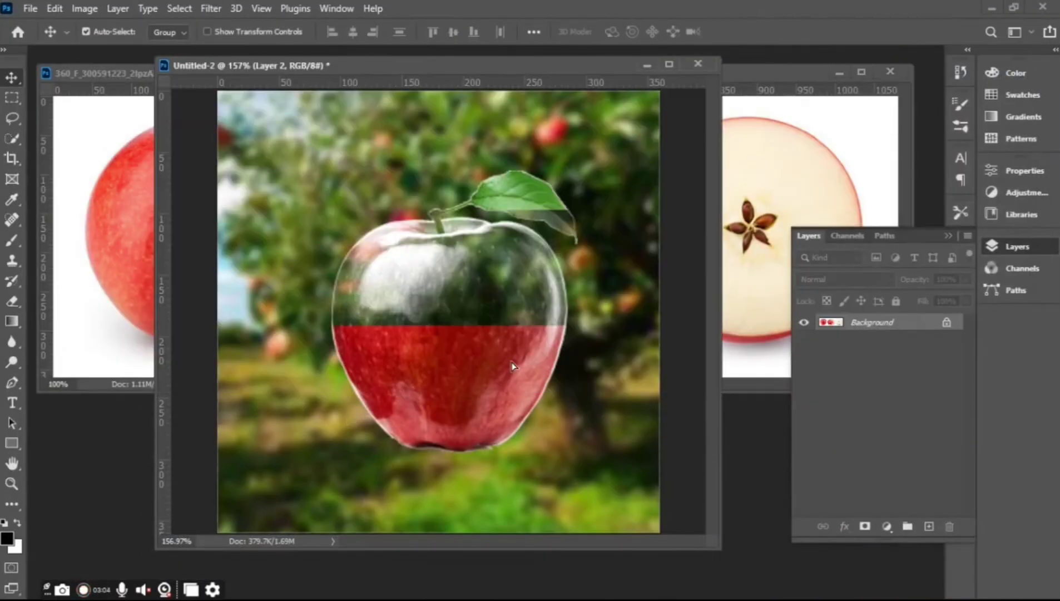
drag(346, 378, 621, 282)
scroll(418, 315, down, 5)
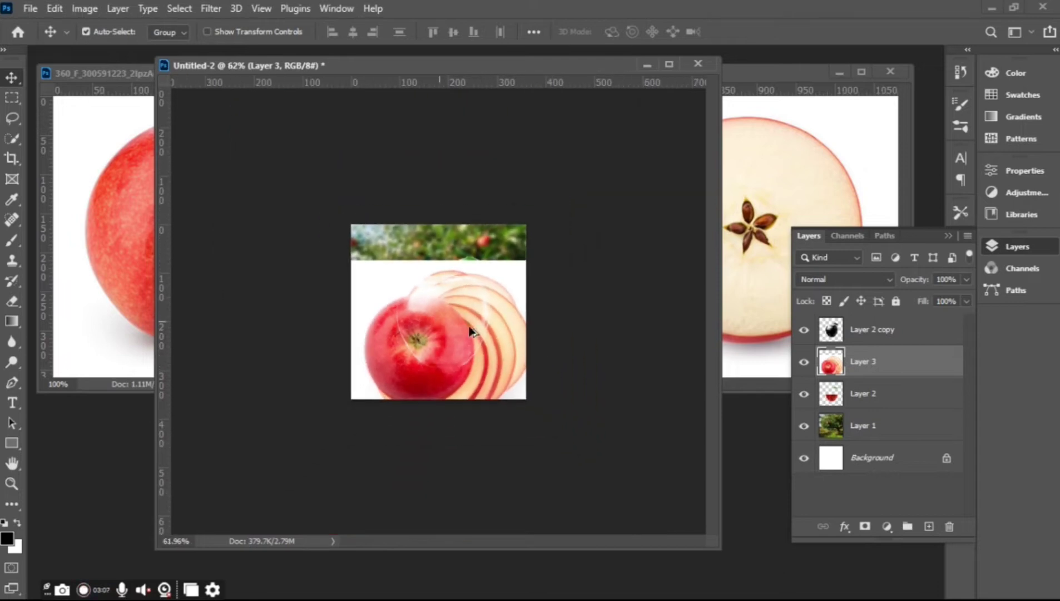
Step: Scale the apple photo down and close its source document
key(ctrl+t)
scroll(486, 294, down, 2)
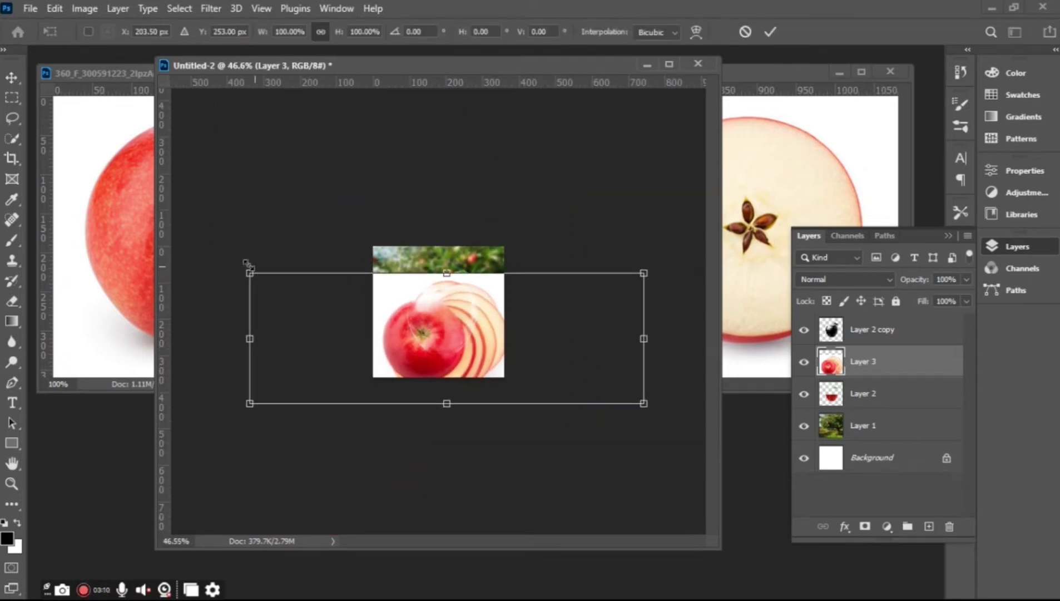
drag(248, 267, 384, 343)
key(Return)
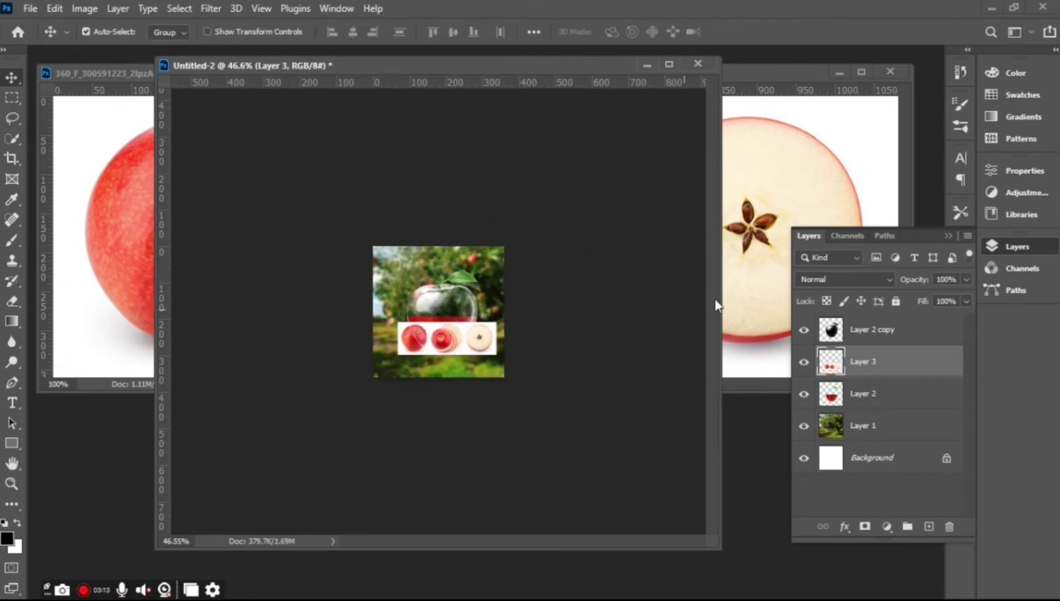
click(728, 301)
click(891, 71)
Step: Move the apple strip to the top of the image and put Layer 3 above Layer 2 copy
scroll(447, 362, up, 3)
drag(501, 390, 528, 203)
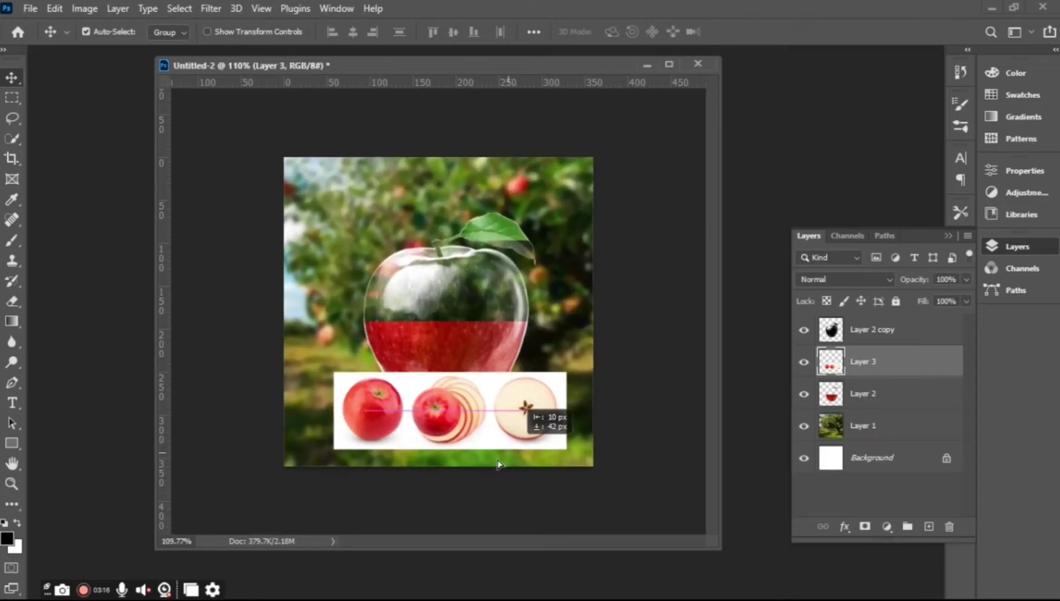
drag(861, 361, 854, 325)
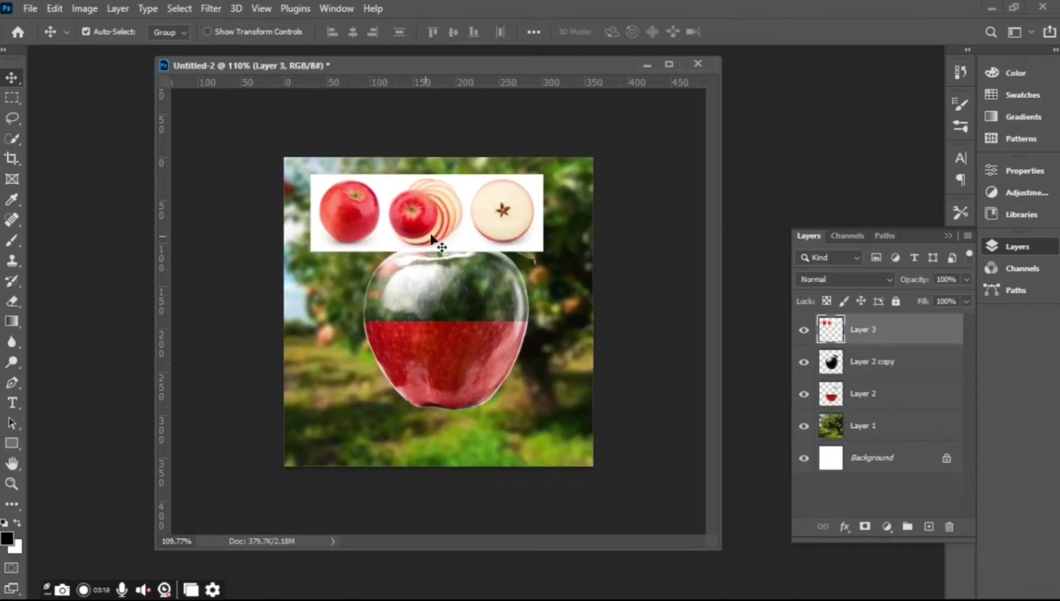
scroll(458, 201, up, 2)
drag(482, 156, 502, 164)
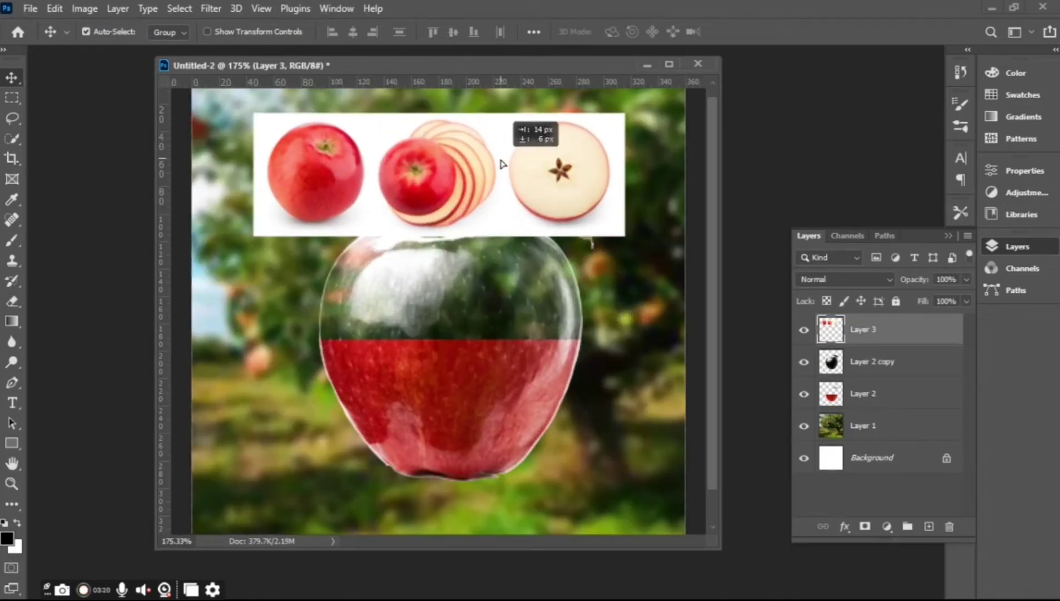
Step: Select Subject on the three apples, copy them to a new layer, and delete white-backed Layer 3
click(13, 139)
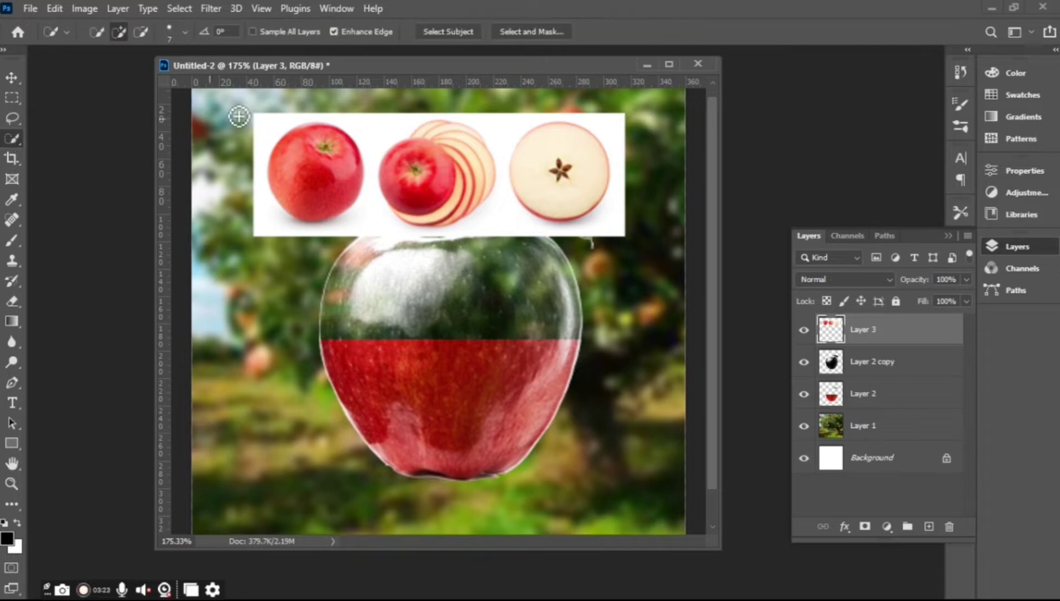
click(461, 34)
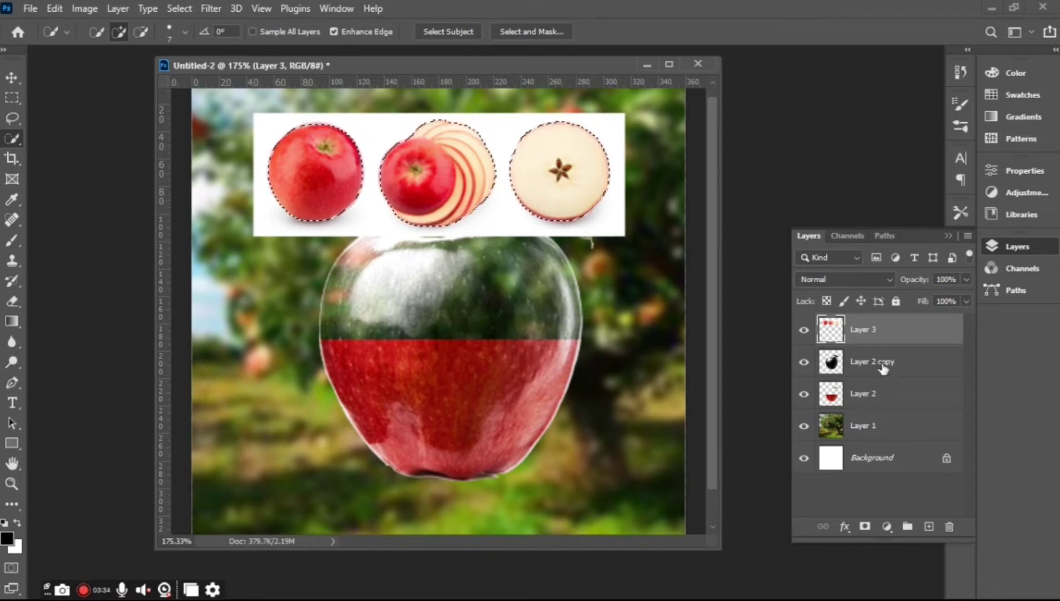
key(ctrl+j)
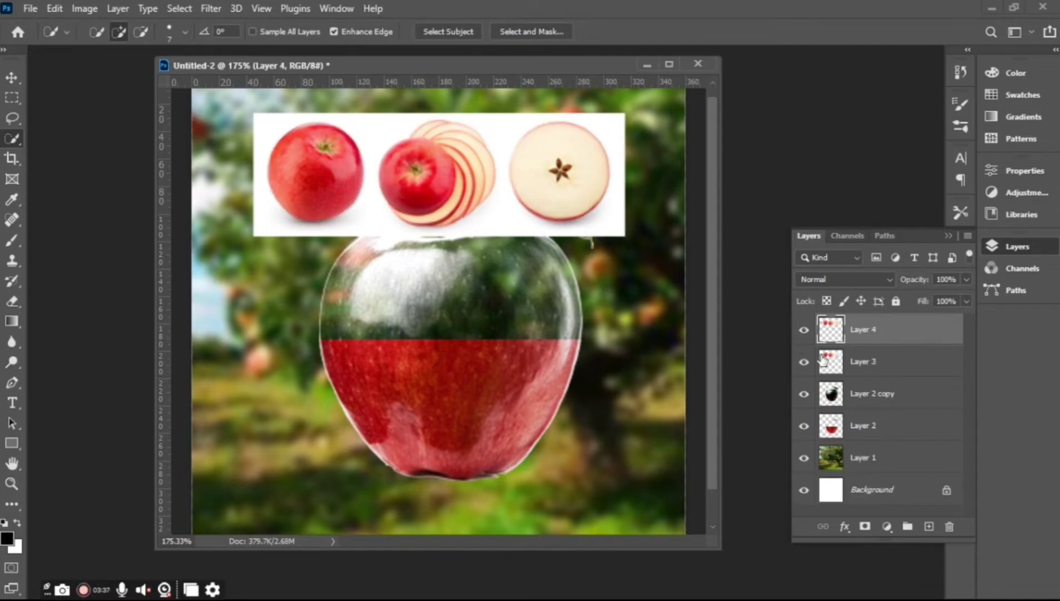
click(865, 362)
key(Delete)
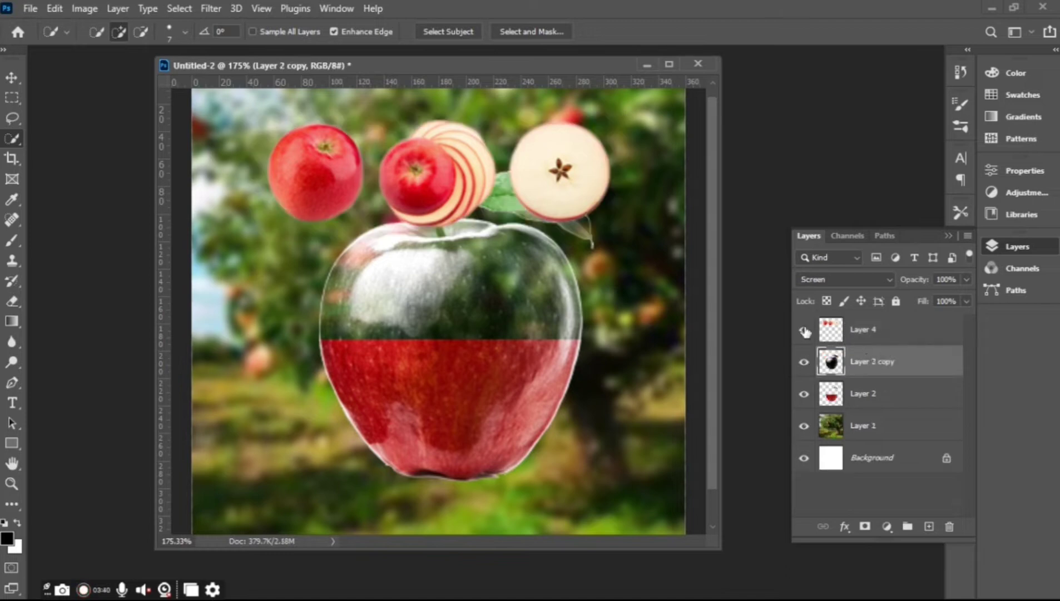
click(14, 79)
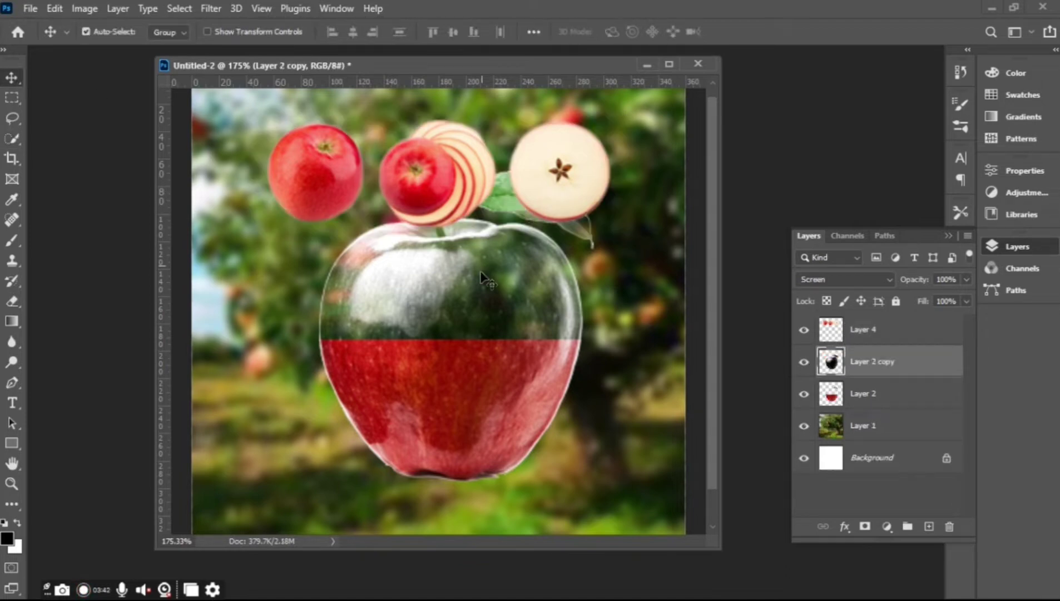
click(12, 98)
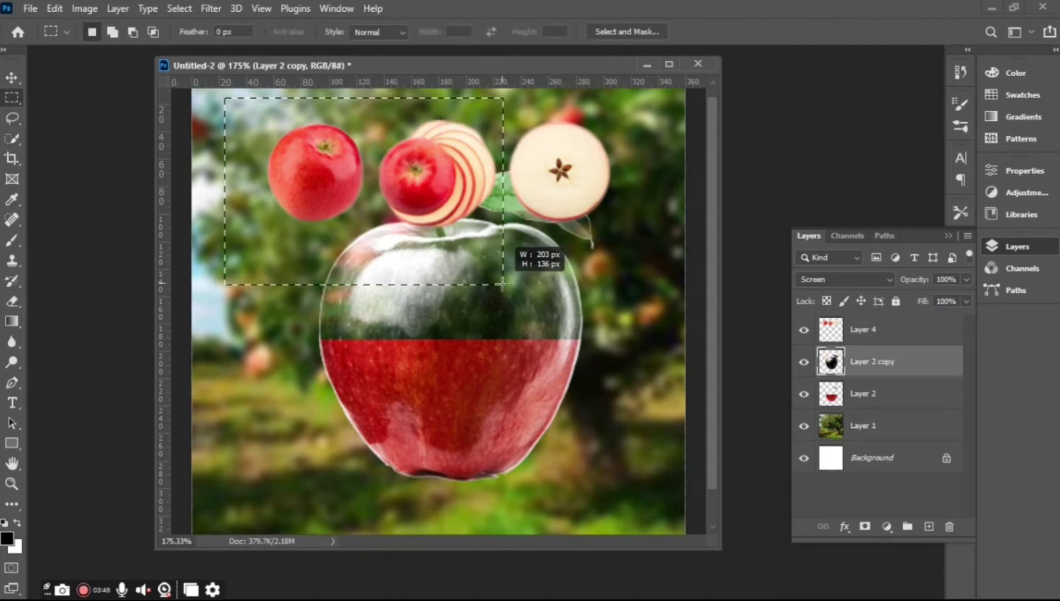
Step: Delete the two whole apples, leaving the slice, and move it into the glass apple's centre
drag(432, 185, 504, 285)
key(Delete)
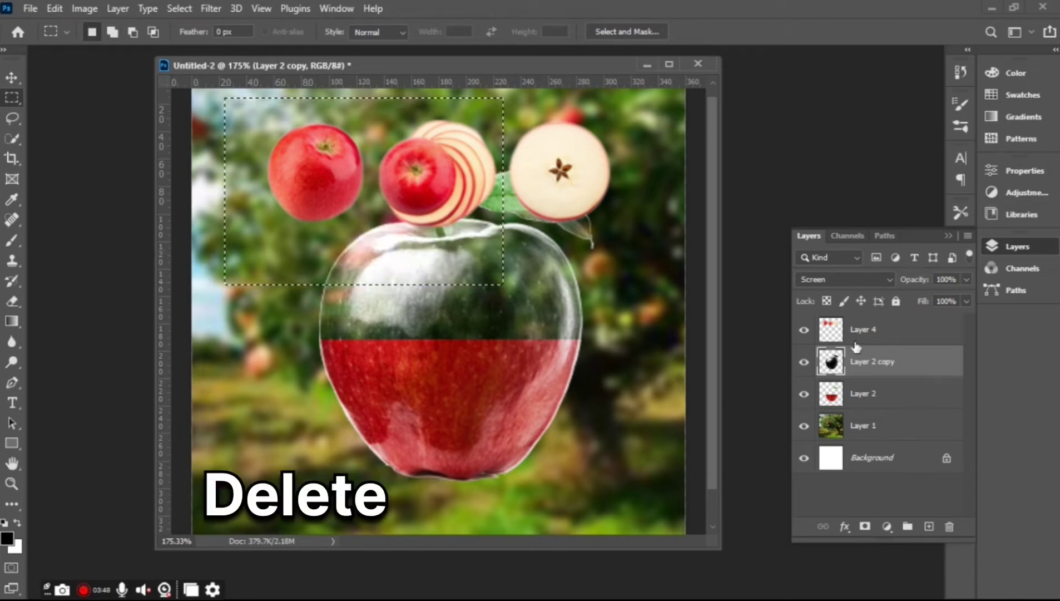
click(868, 329)
key(Delete)
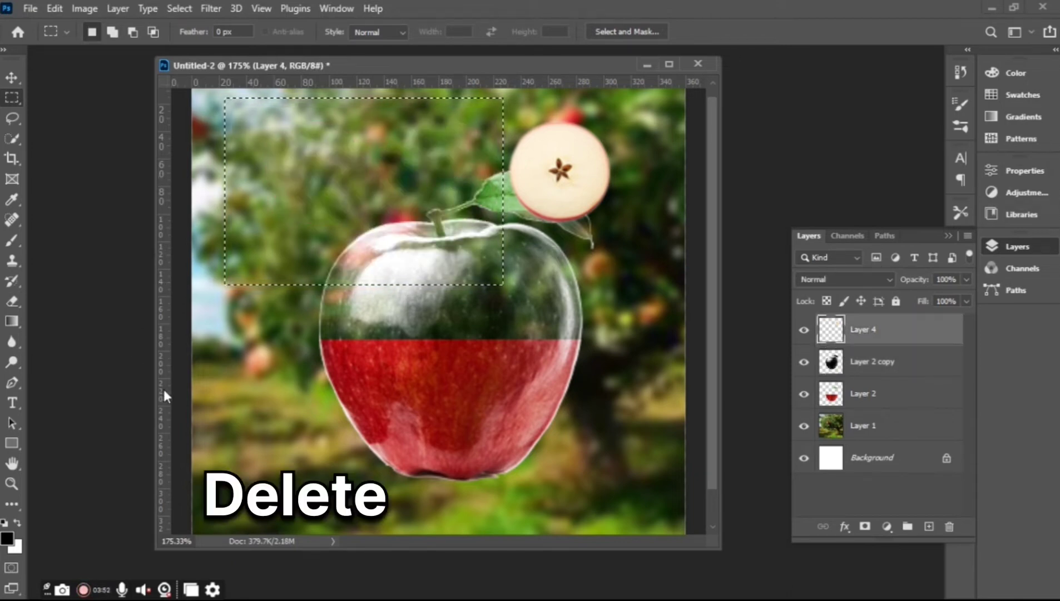
key(v)
key(ctrl+d)
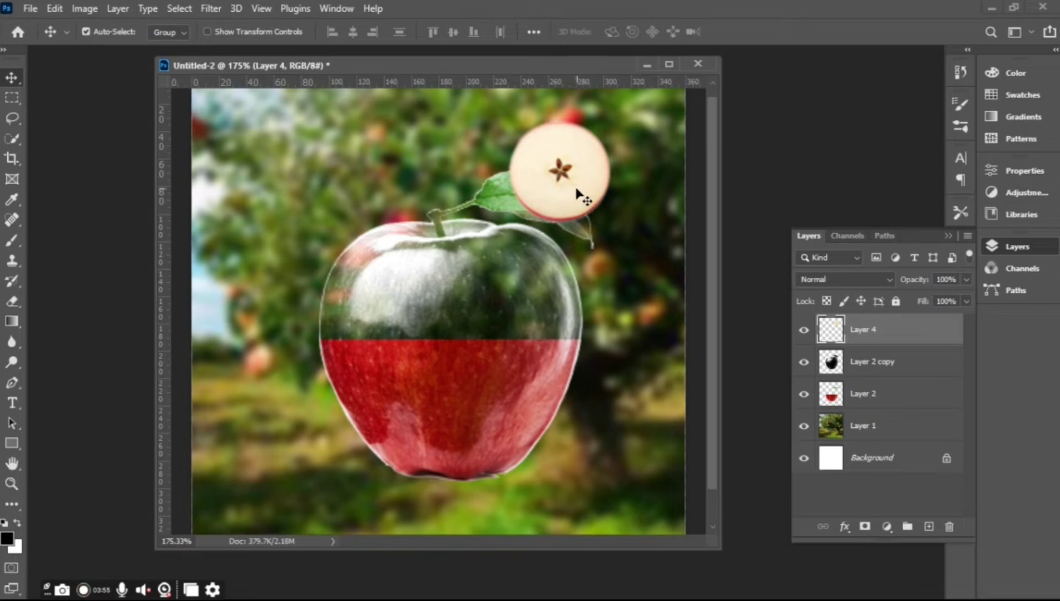
mouse_move(558, 169)
mouse_down()
mouse_move(436, 307)
mouse_move(451, 335)
mouse_up()
Step: Enlarge the apple slice to cover the apple and widen it to fit
key(ctrl+t)
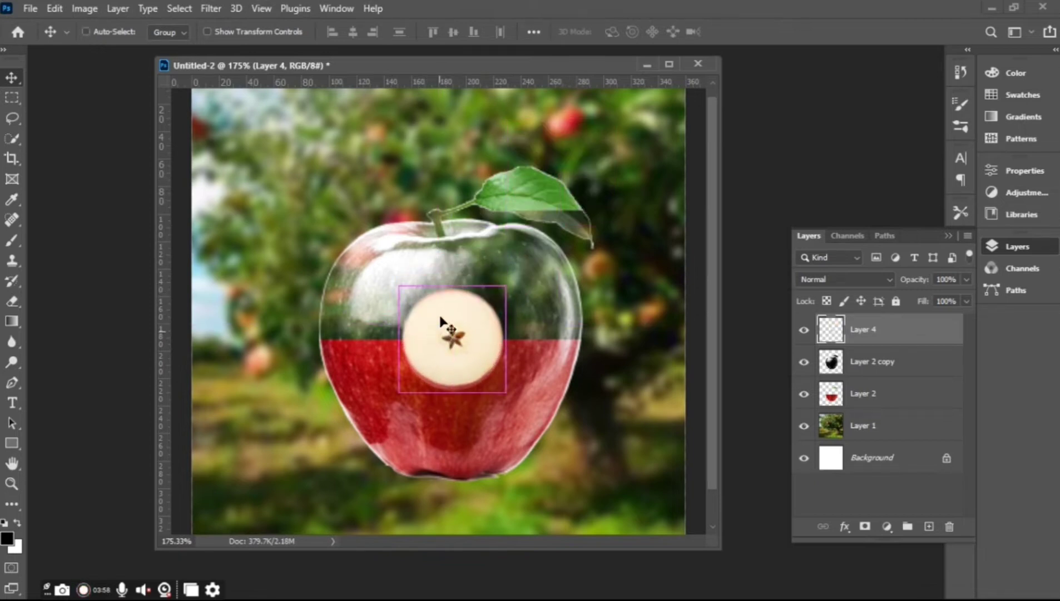
drag(497, 393, 573, 462)
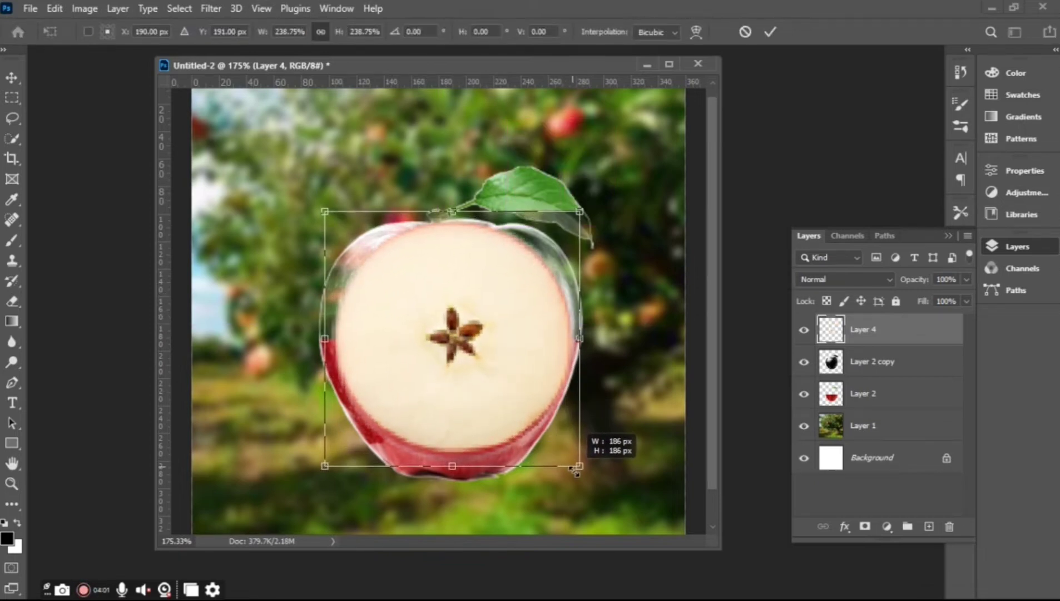
key(Return)
drag(444, 367, 414, 369)
drag(574, 335, 584, 336)
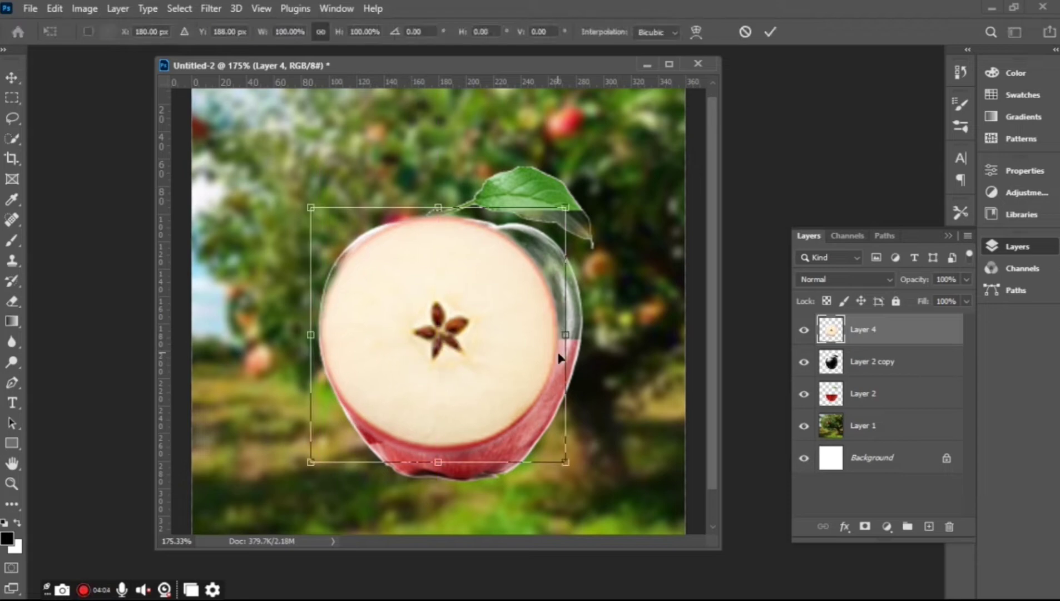
key(Return)
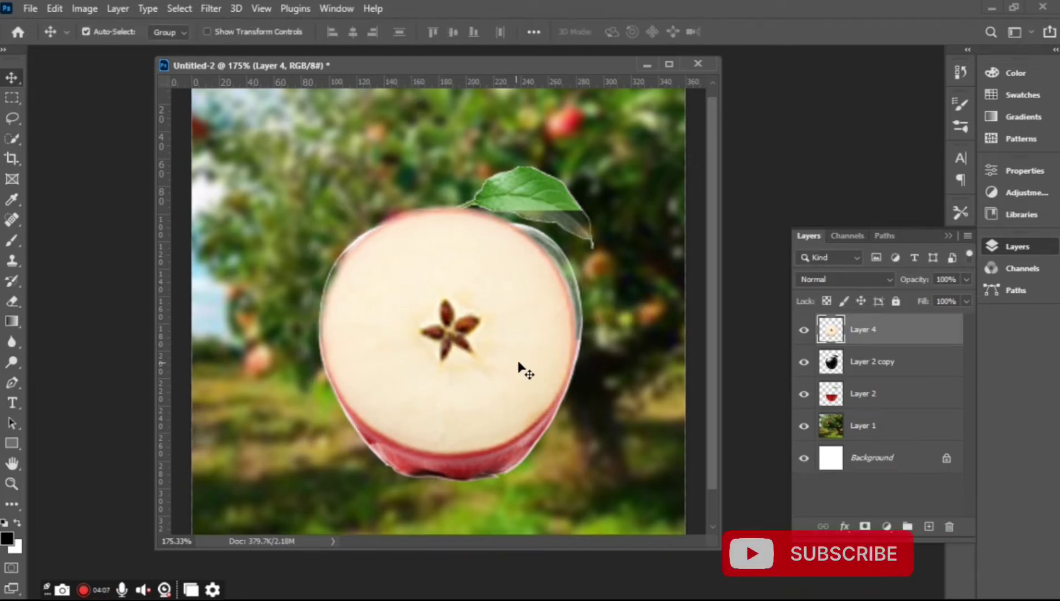
key(ctrl+t)
drag(581, 334, 592, 334)
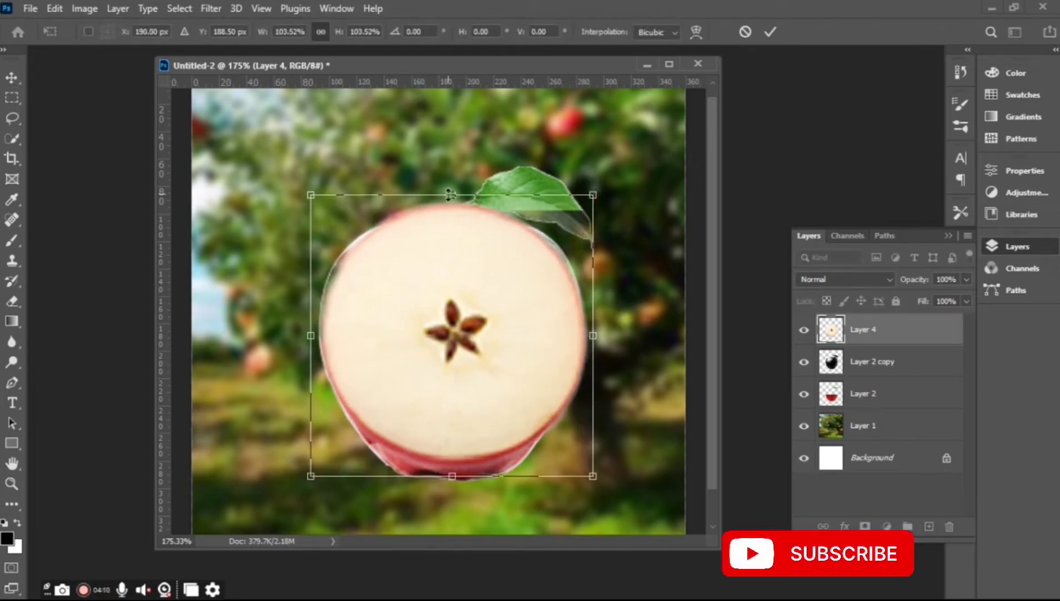
Step: Squash the slice to about 19% height and narrow its right edge to the apple
drag(448, 199, 451, 310)
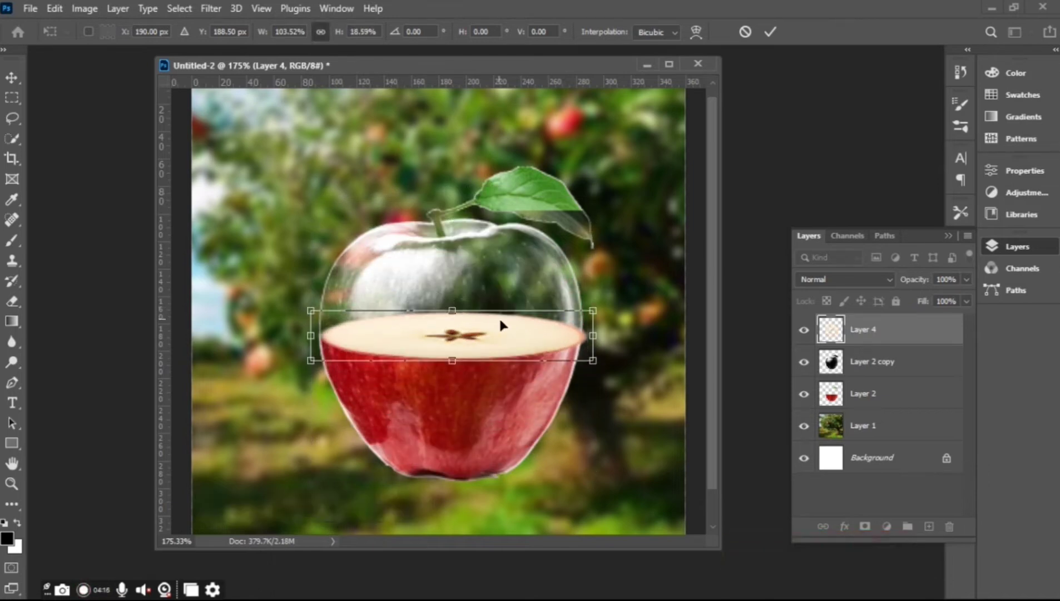
scroll(565, 342, up, 5)
drag(644, 334, 634, 331)
scroll(612, 336, up, 3)
scroll(633, 328, down, 3)
scroll(633, 328, down, 5)
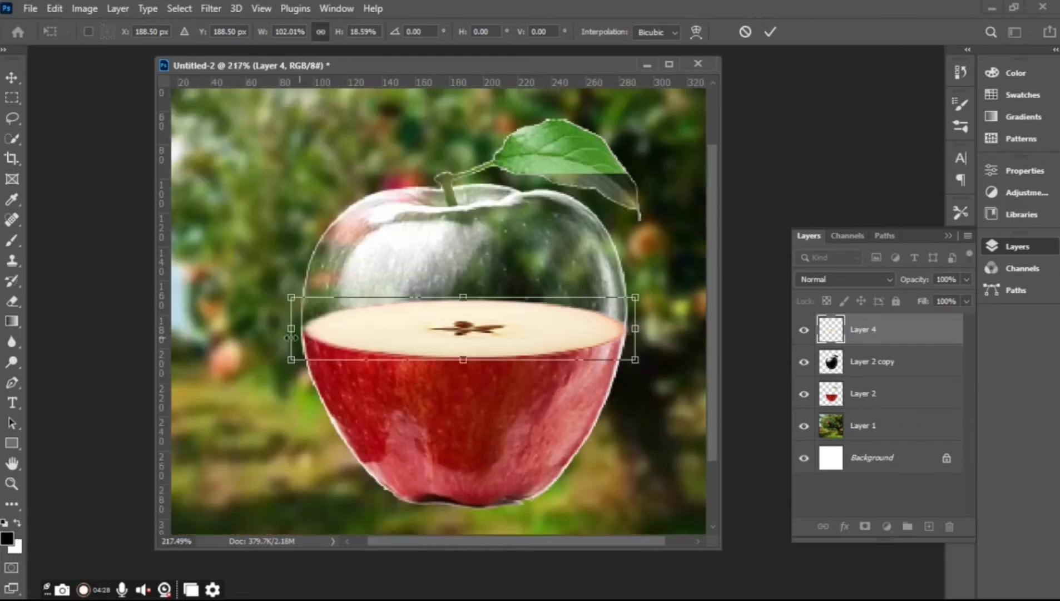
scroll(304, 328, up, 5)
scroll(236, 310, up, 2)
Step: Extend the slice's left edge to the glass outline and commit the flattened oval
drag(235, 309, 225, 310)
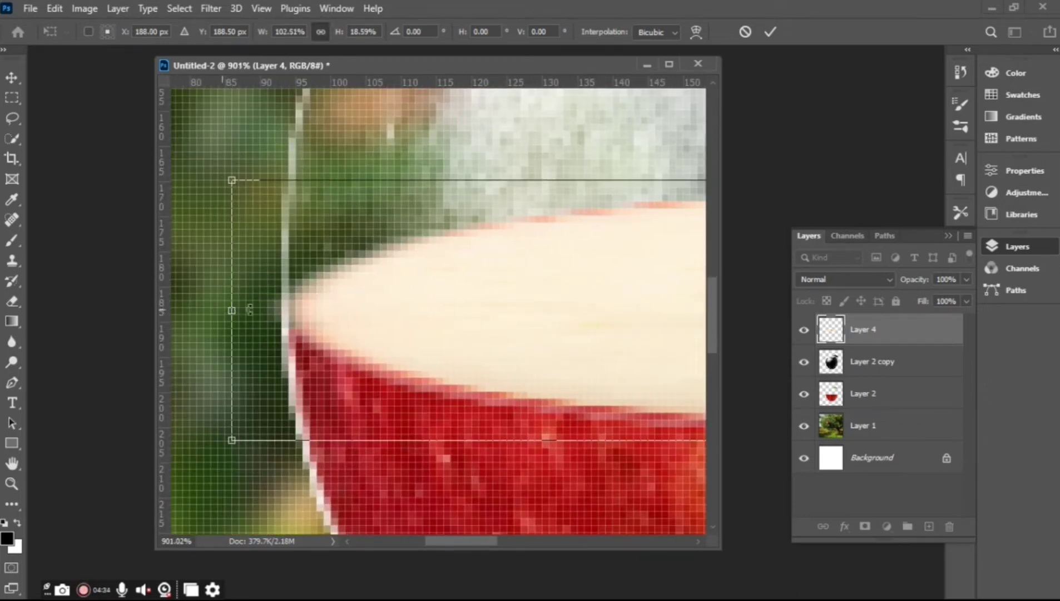
scroll(334, 315, down, 5)
key(Return)
scroll(295, 363, down, 3)
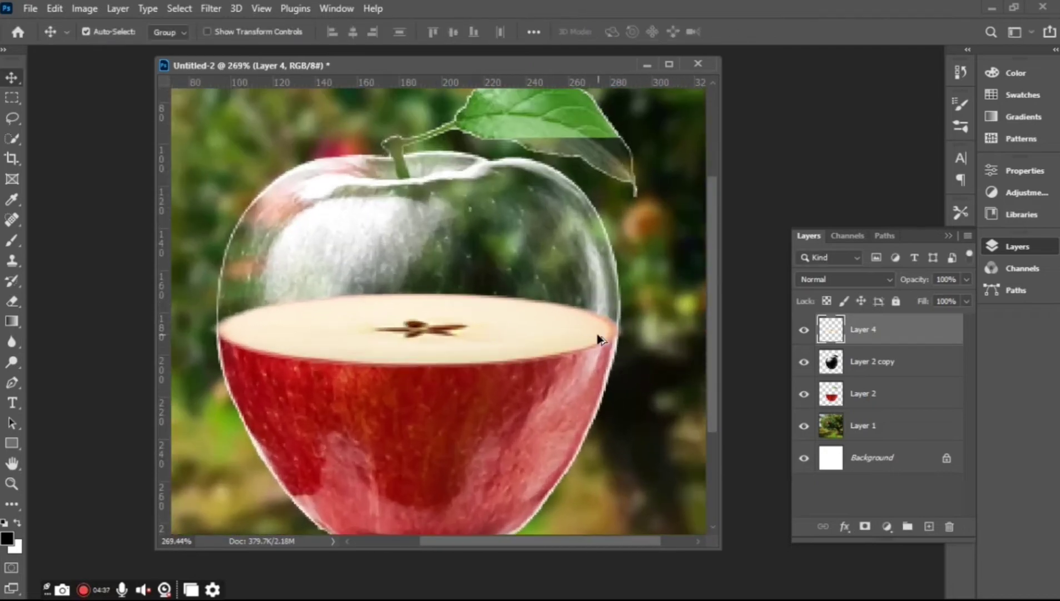
scroll(598, 338, down, 2)
scroll(355, 366, up, 5)
scroll(357, 368, up, 2)
scroll(357, 368, down, 1)
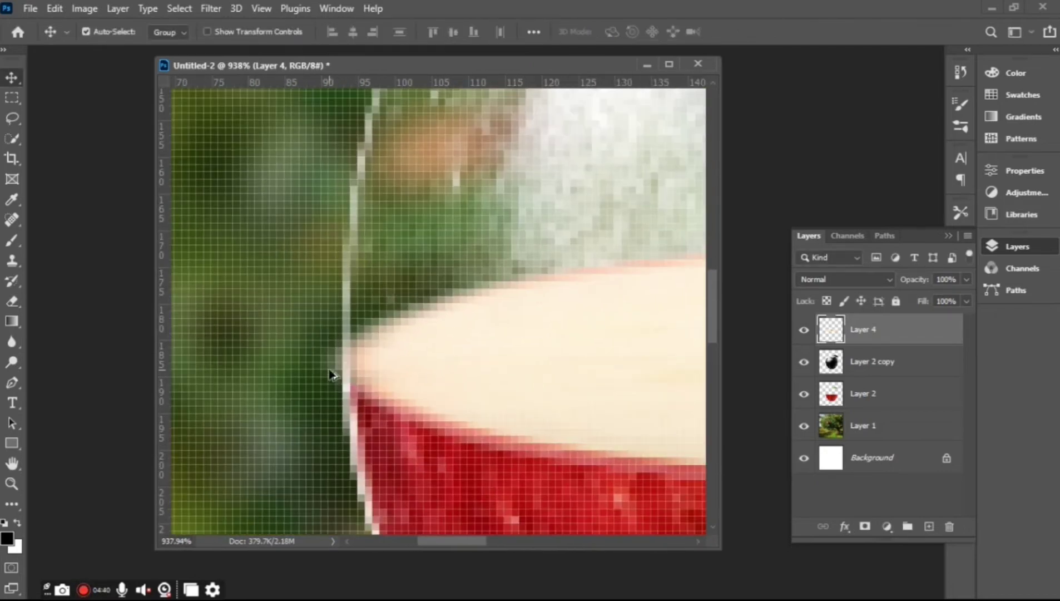
click(12, 302)
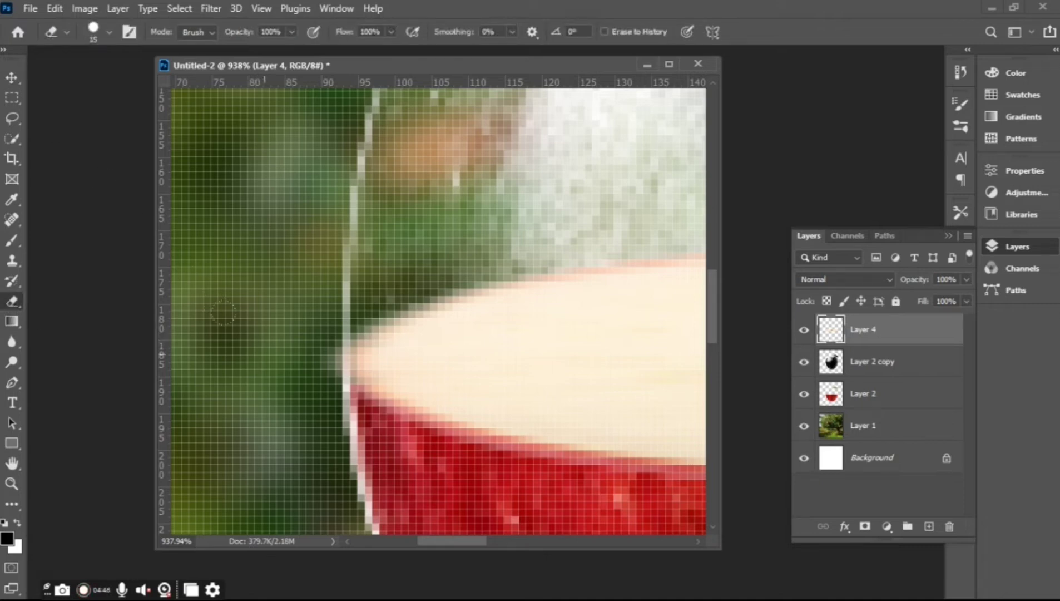
scroll(187, 299, down, 3)
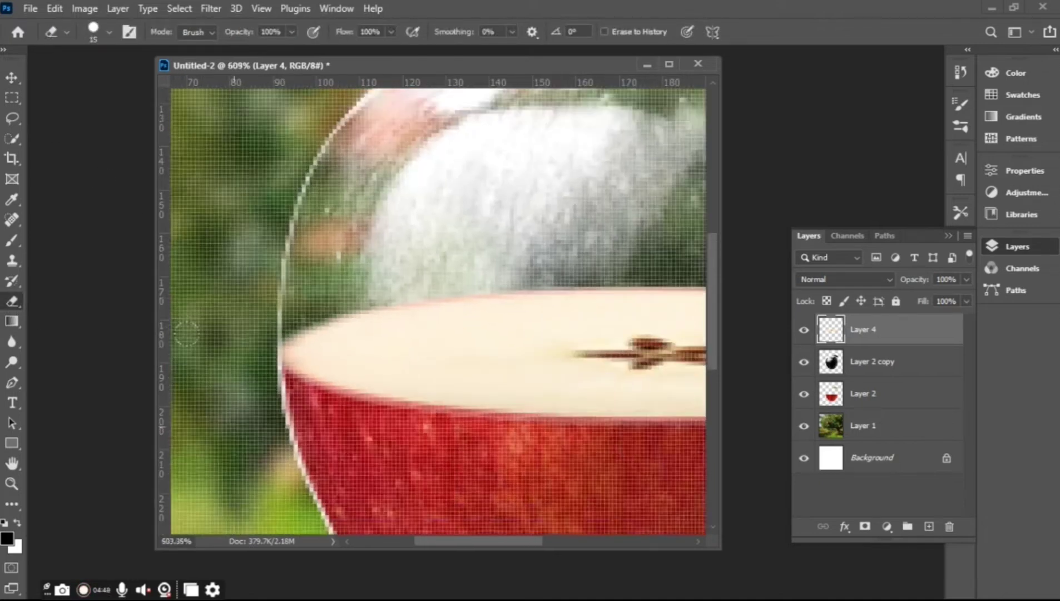
scroll(188, 298, down, 3)
scroll(589, 244, up, 3)
scroll(589, 243, up, 3)
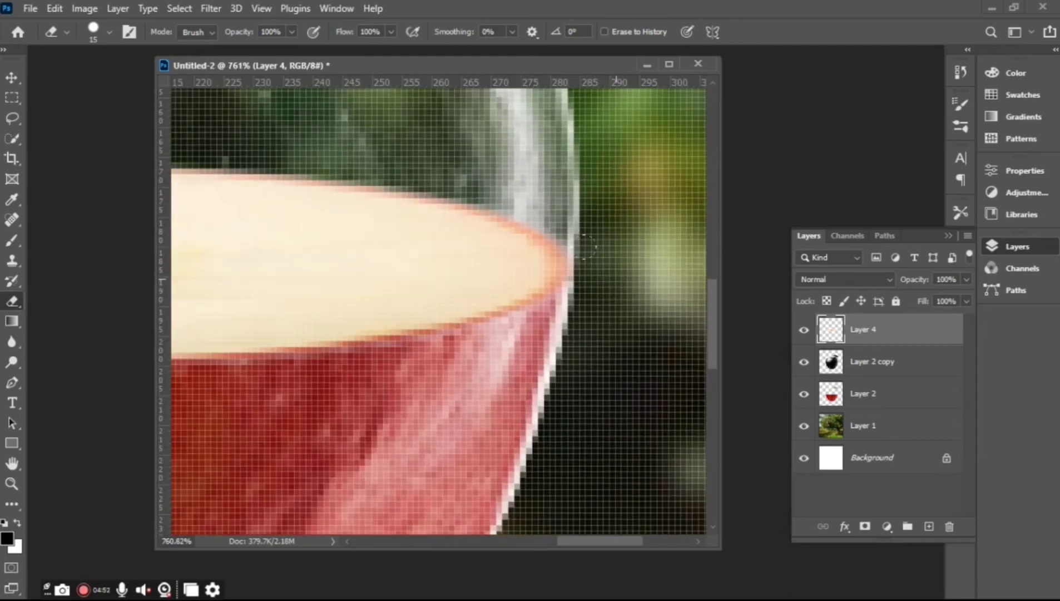
scroll(592, 221, down, 3)
scroll(535, 334, down, 3)
Step: Restack the slice layer (Layer 4) beneath Layer 2 copy and bring up the Image menu
click(12, 77)
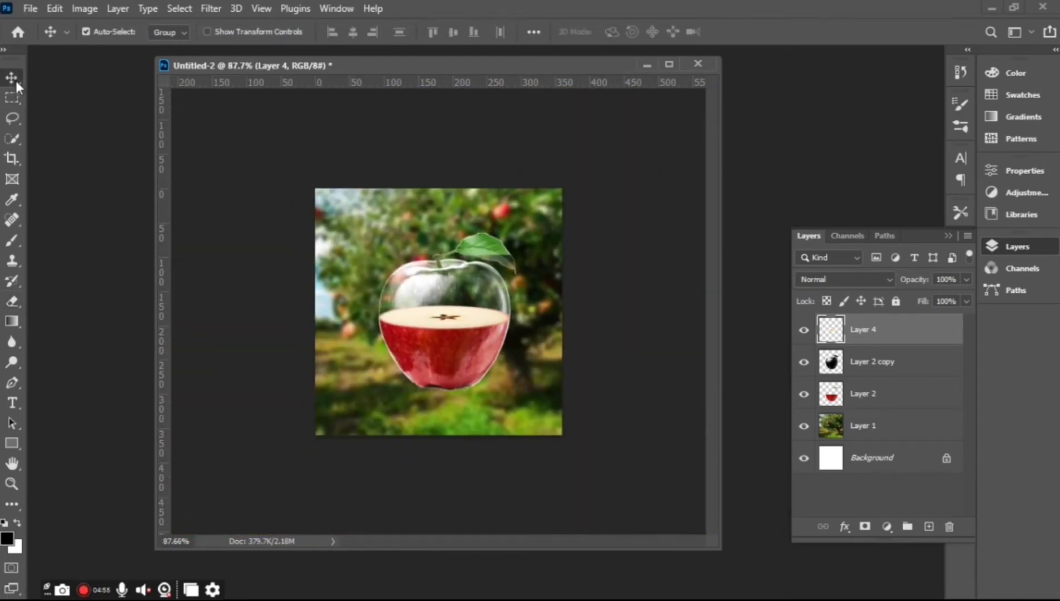
scroll(430, 305, up, 1)
scroll(445, 311, up, 3)
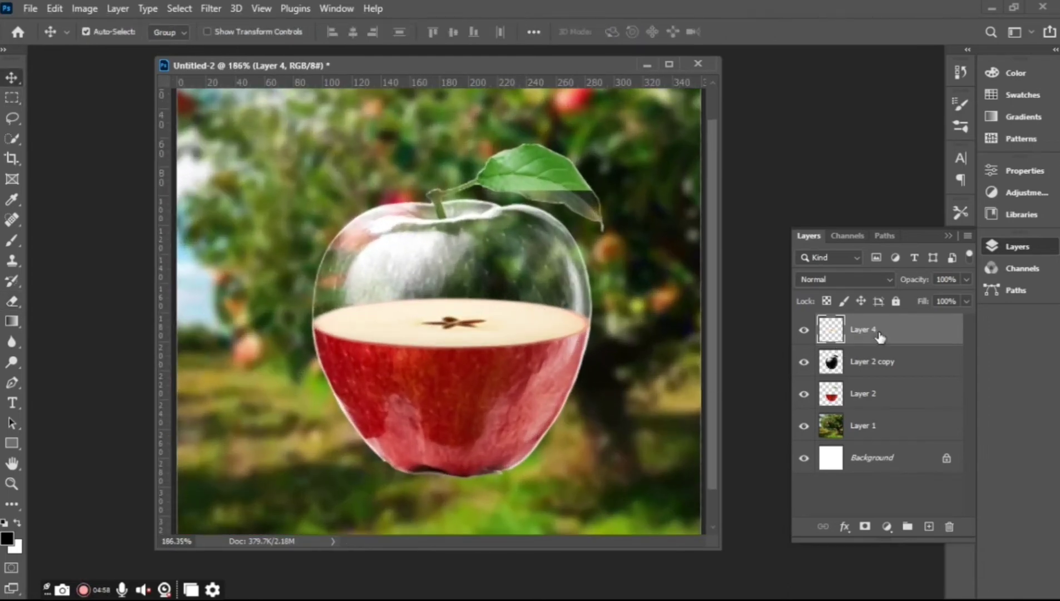
drag(889, 333, 867, 378)
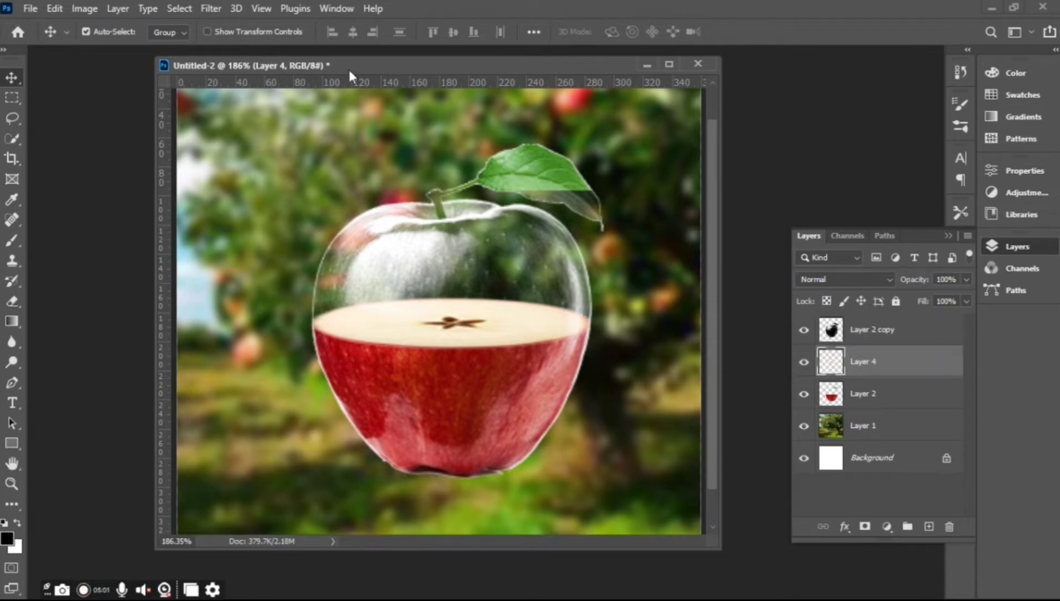
scroll(470, 349, up, 1)
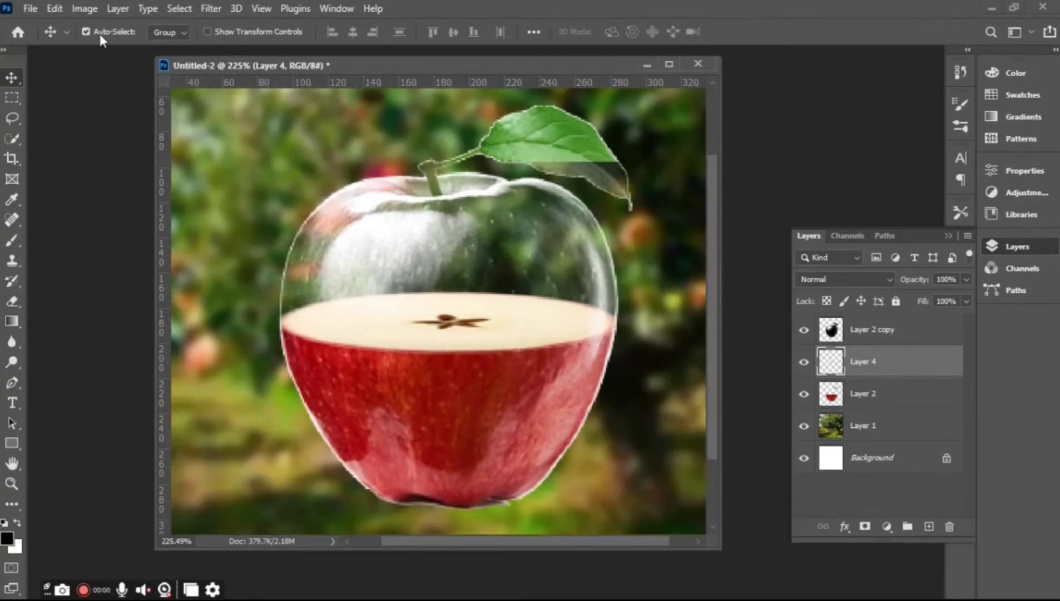
click(84, 8)
Step: Apply Levels to the slice with black input 37 and midtone gamma about 0.76
click(256, 61)
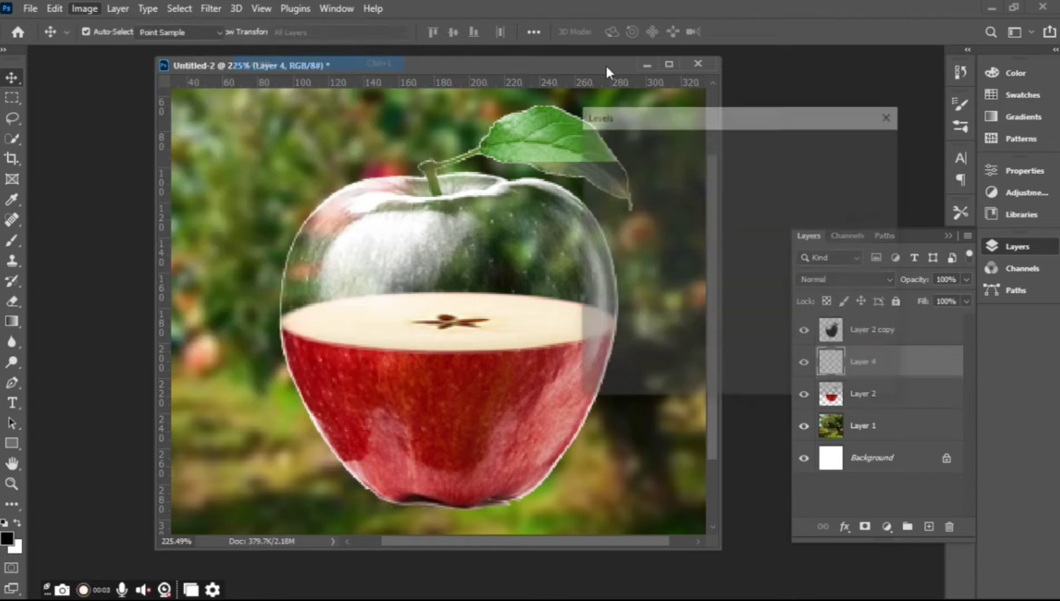
drag(699, 290, 740, 289)
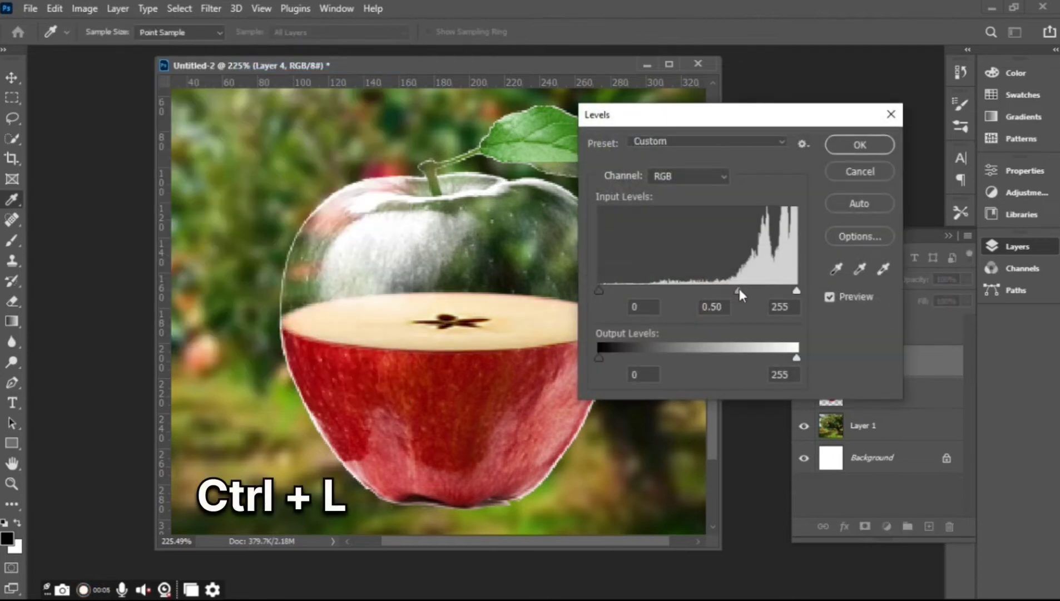
drag(598, 291, 628, 291)
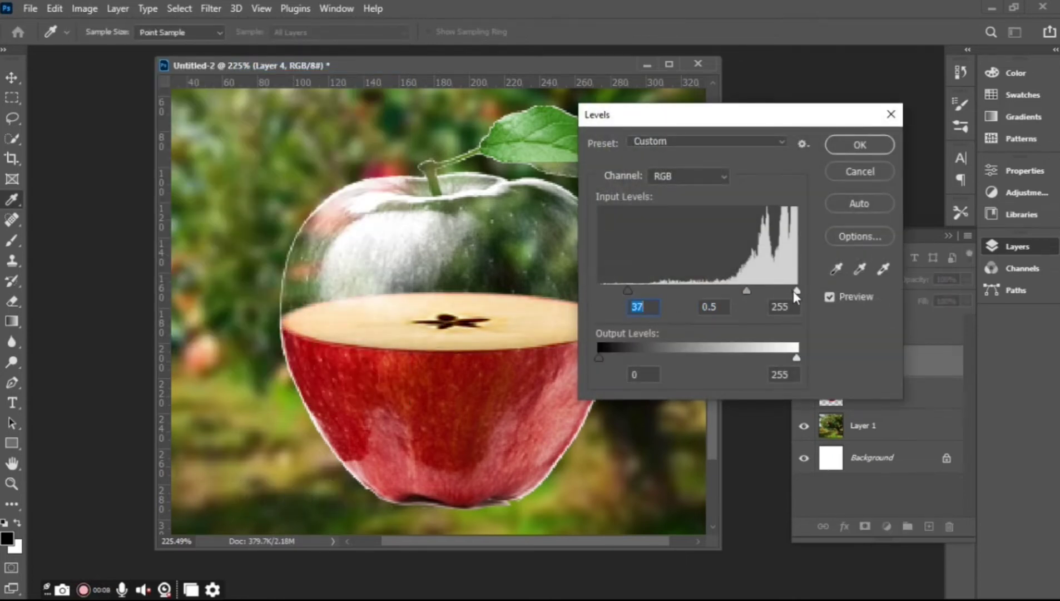
mouse_move(793, 291)
mouse_down()
mouse_move(691, 293)
mouse_move(736, 294)
mouse_up()
key(ctrl+z)
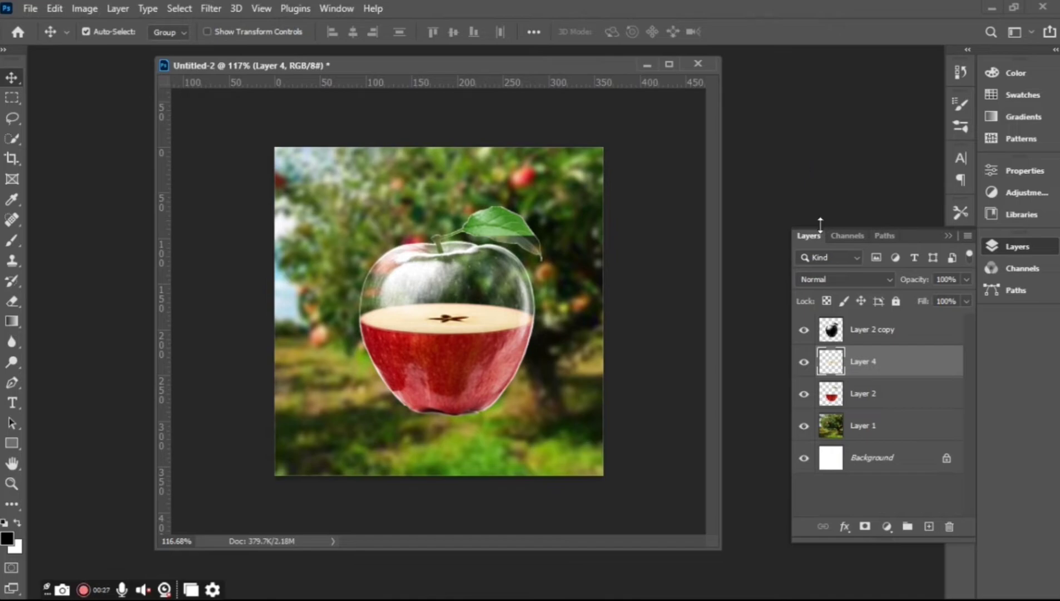
Step: Open the apple tree PNG, copy it into Untitled-2 as a new layer, and close the PNG
key(ctrl+o)
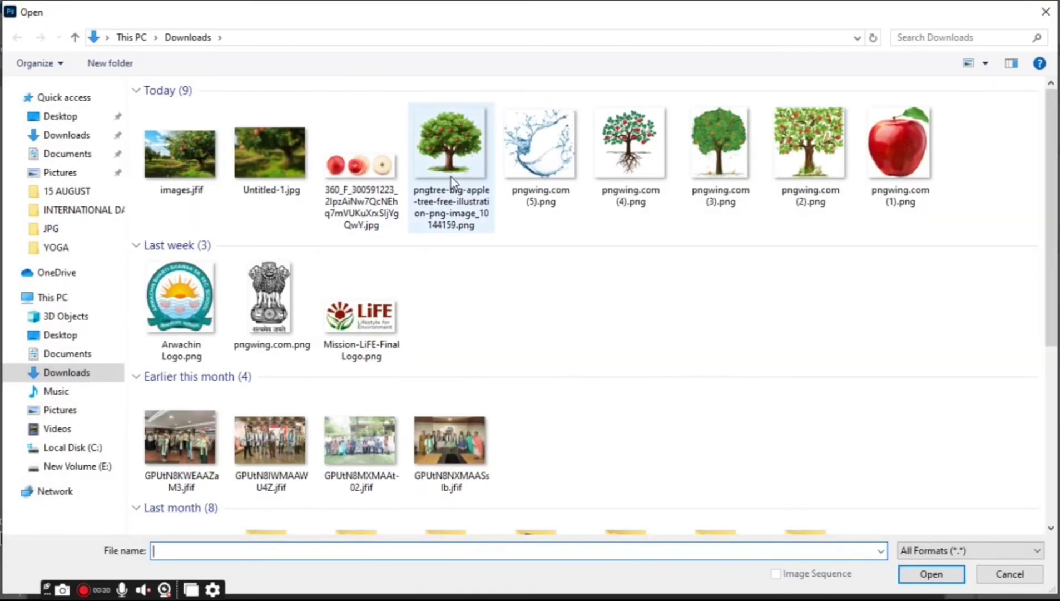
double_click(452, 176)
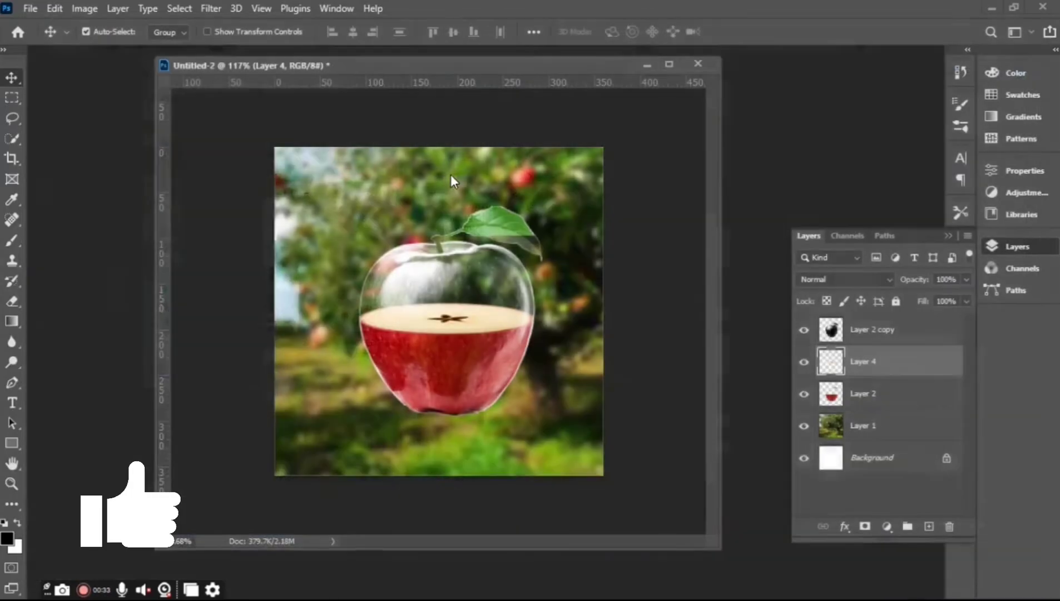
drag(213, 258, 432, 305)
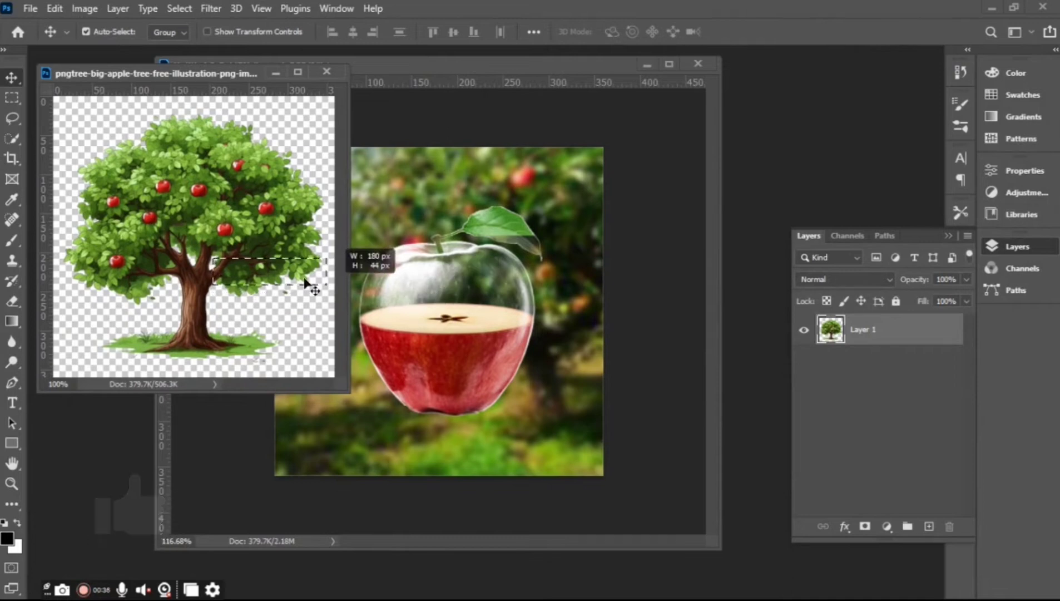
drag(307, 284, 468, 354)
click(111, 73)
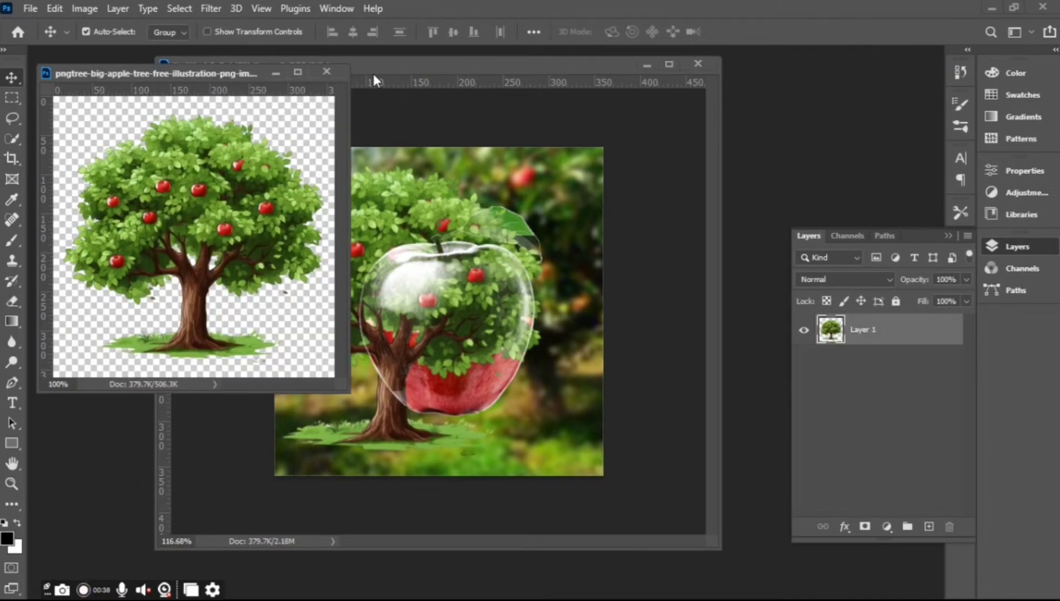
click(338, 74)
scroll(693, 341, down, 4)
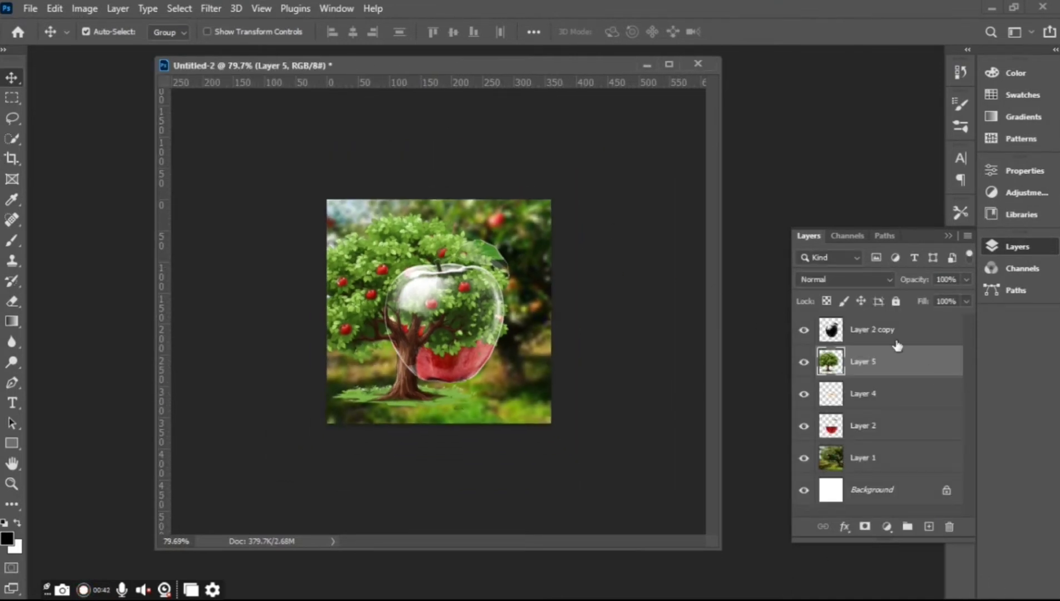
Step: Stack the tree layer above Layer 2 copy, shrink it, and stand it on the slice's cut top
drag(898, 345, 896, 325)
key(ctrl+0)
key(ctrl+t)
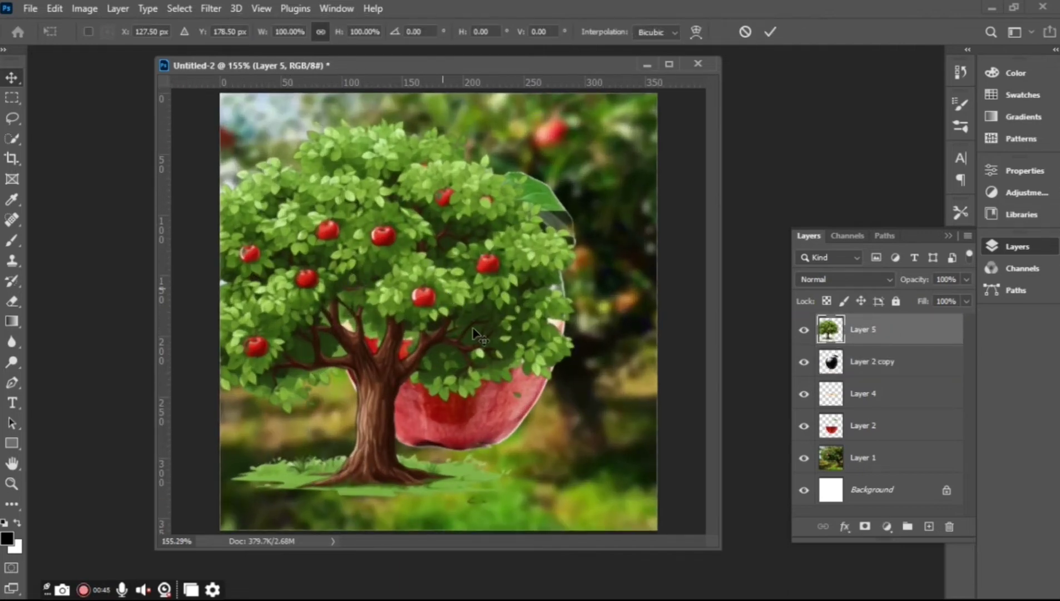
drag(473, 334, 529, 326)
drag(658, 493, 494, 336)
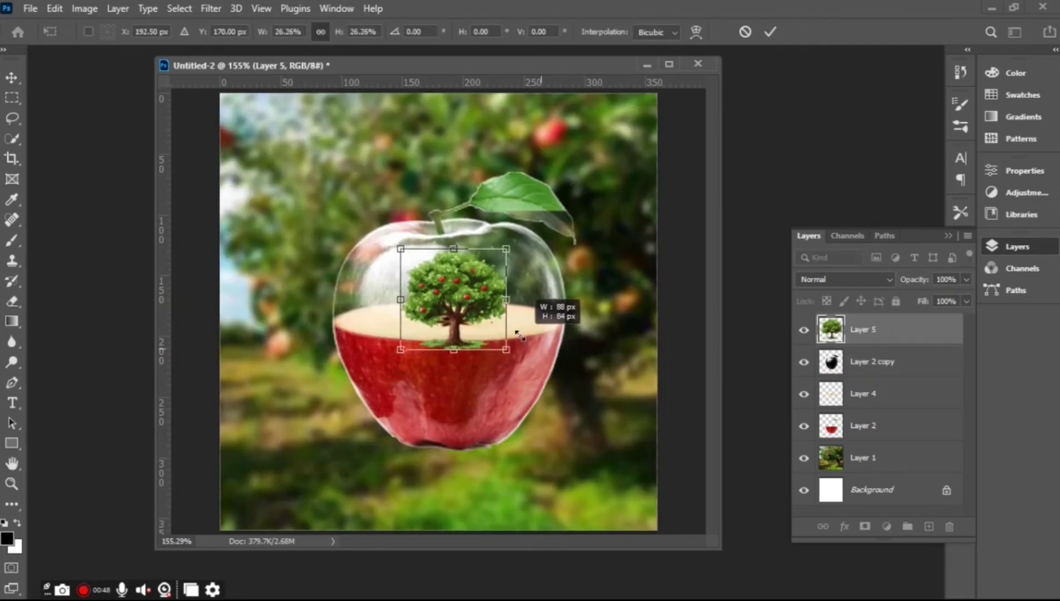
drag(477, 299, 477, 276)
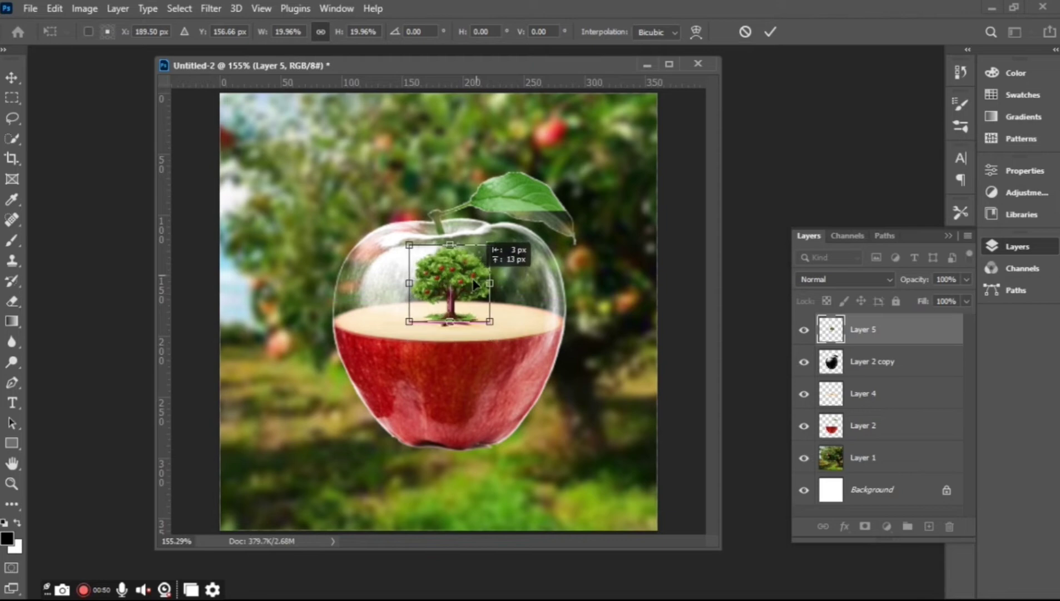
scroll(478, 276, up, 3)
scroll(477, 276, up, 3)
mouse_move(457, 228)
mouse_down()
mouse_move(457, 245)
mouse_move(446, 245)
mouse_up()
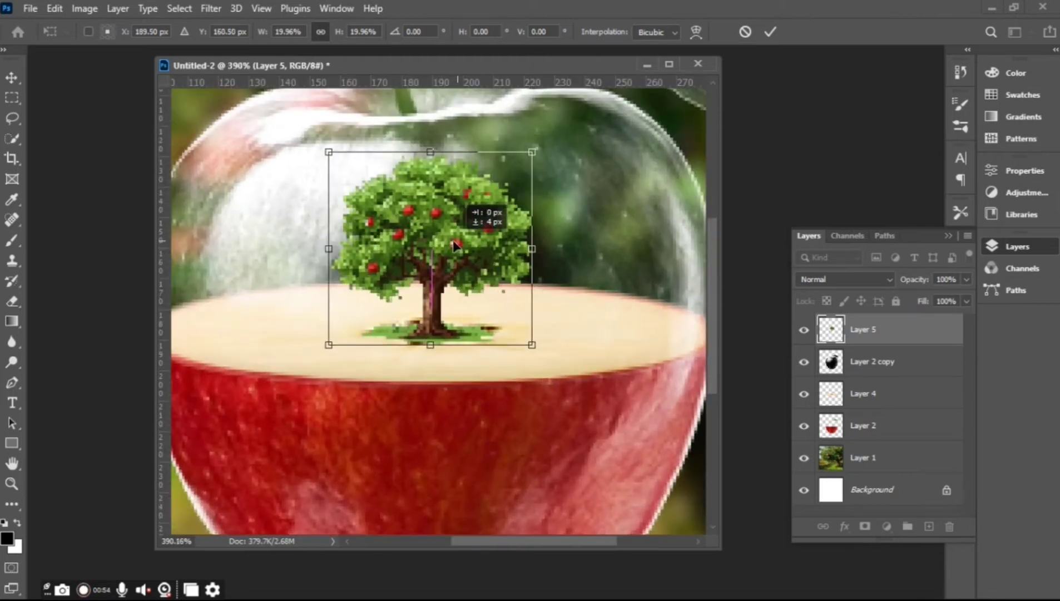
key(Return)
Step: Enlarge the tree to about 108% and zoom back out
scroll(494, 259, down, 2)
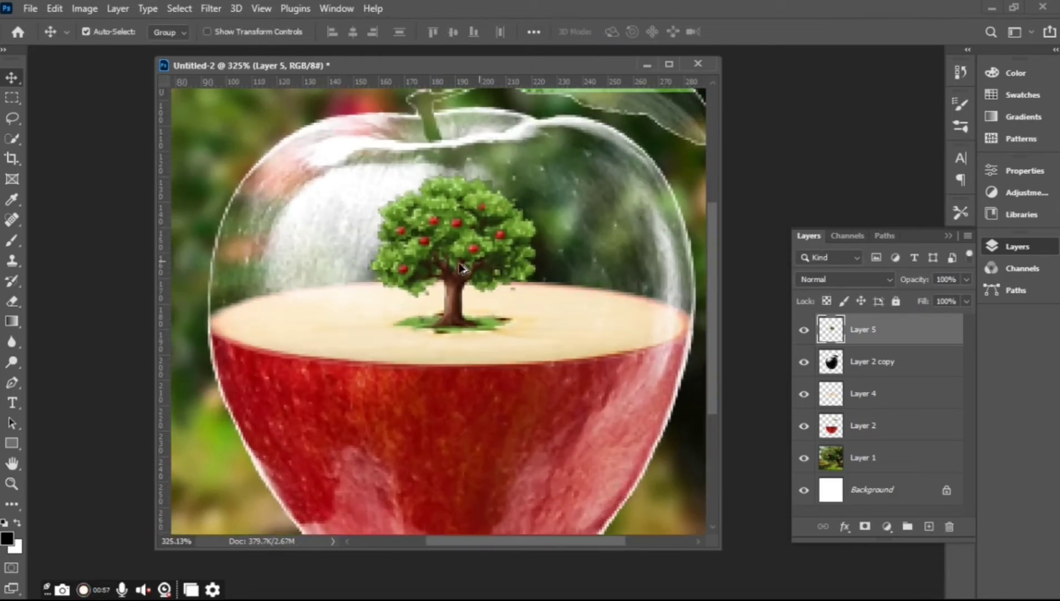
scroll(493, 260, down, 2)
key(ctrl+t)
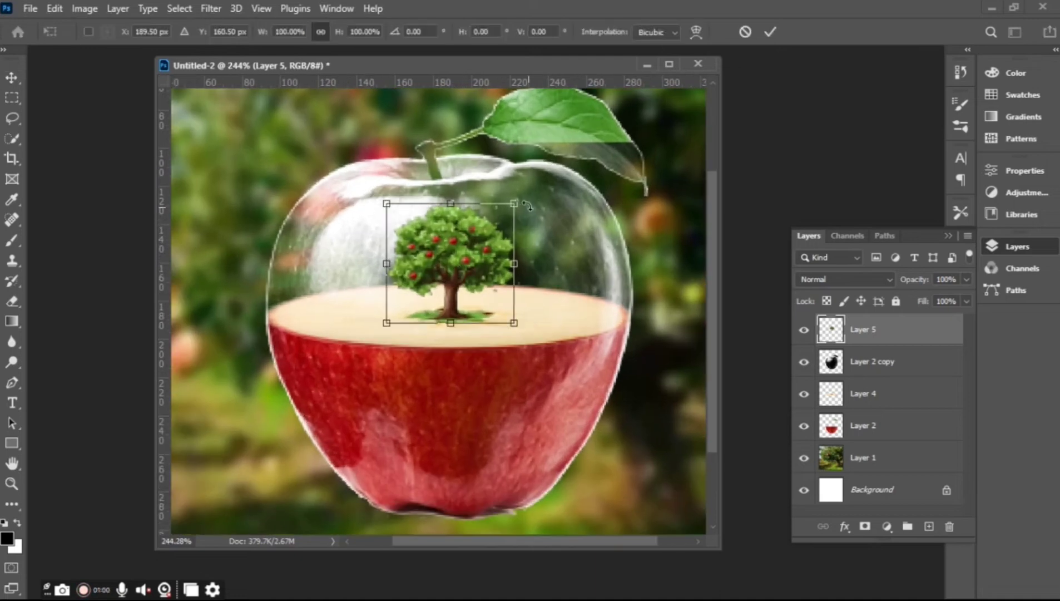
drag(515, 203, 525, 193)
scroll(443, 303, down, 2)
key(Return)
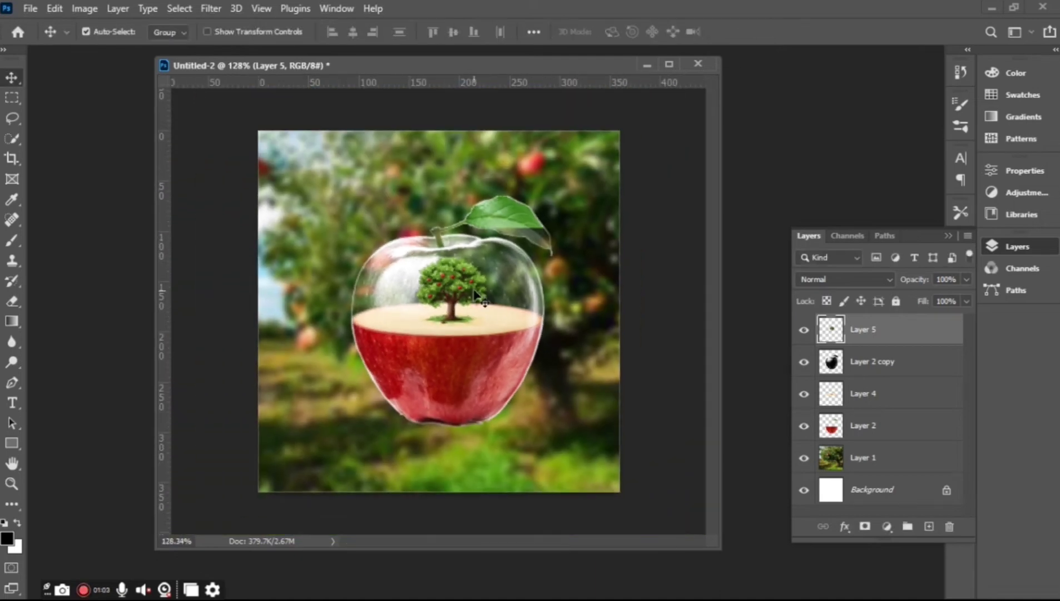
scroll(427, 288, up, 1)
scroll(427, 288, down, 1)
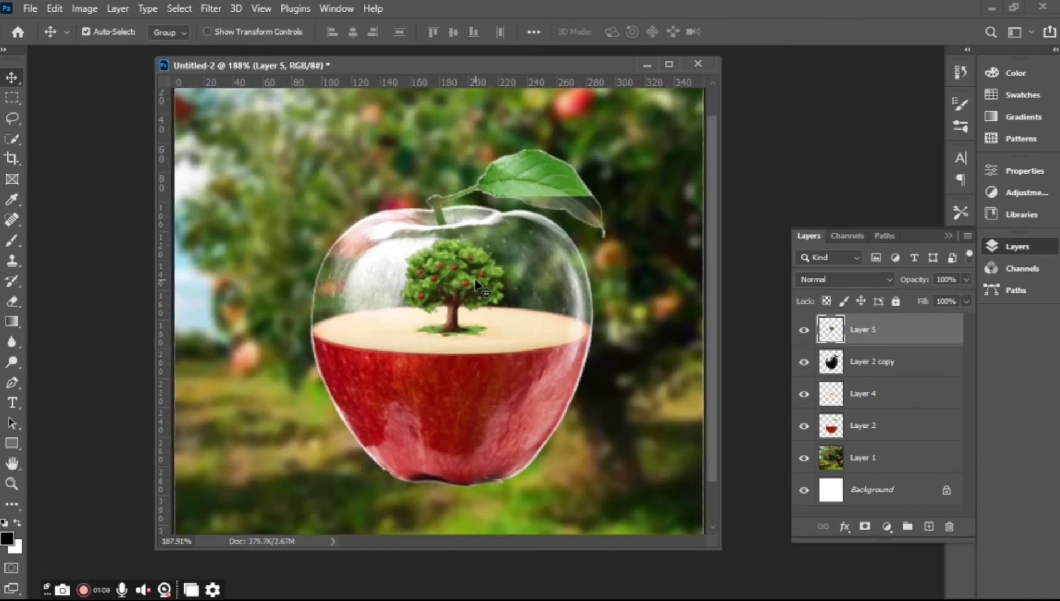
scroll(417, 321, down, 2)
scroll(416, 322, down, 2)
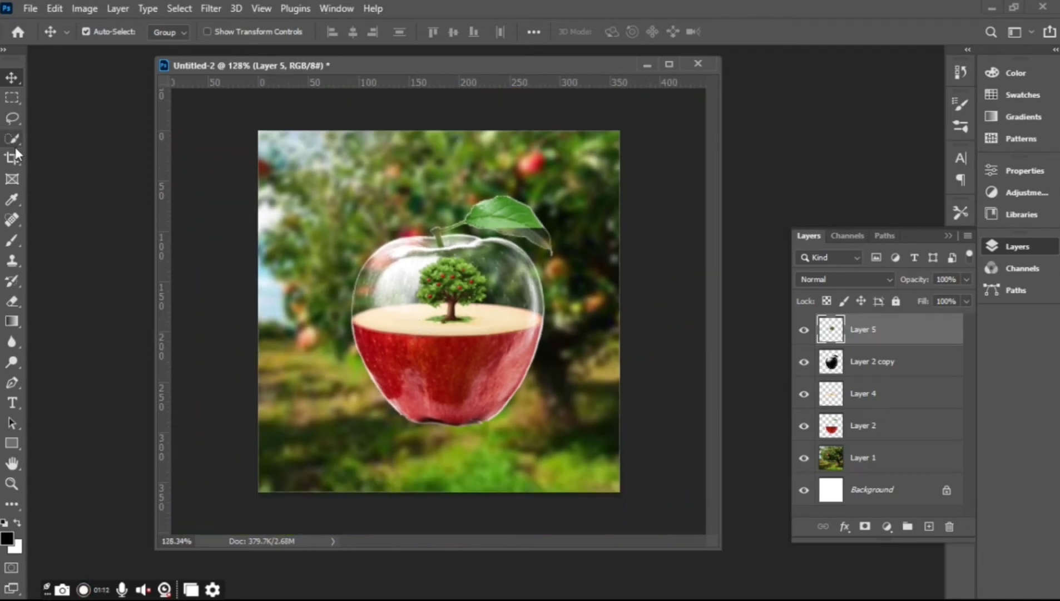
Step: Paint a soft black shadow under the tree on a new layer
click(11, 240)
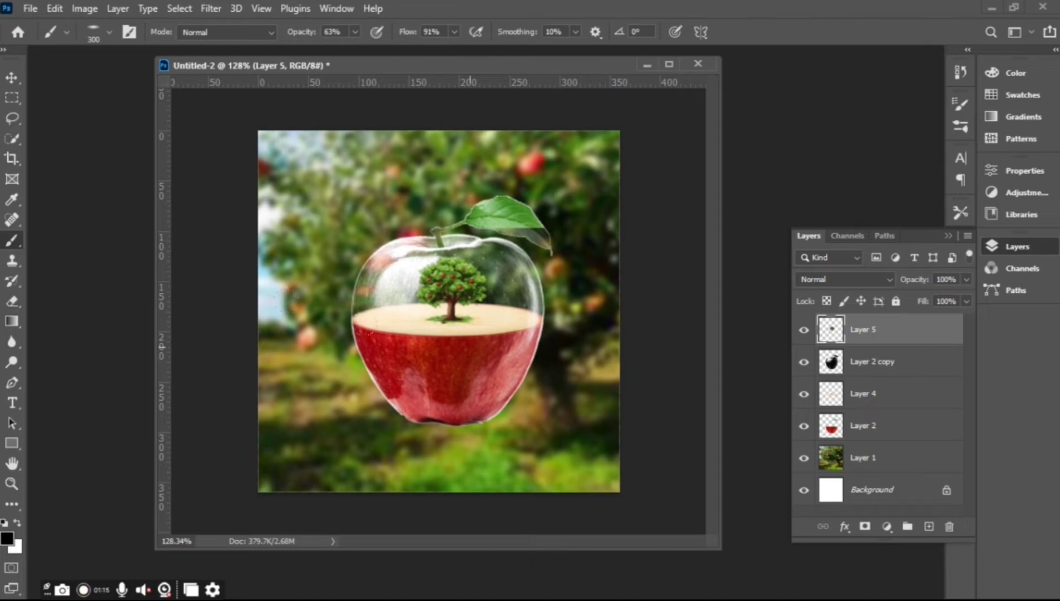
click(928, 526)
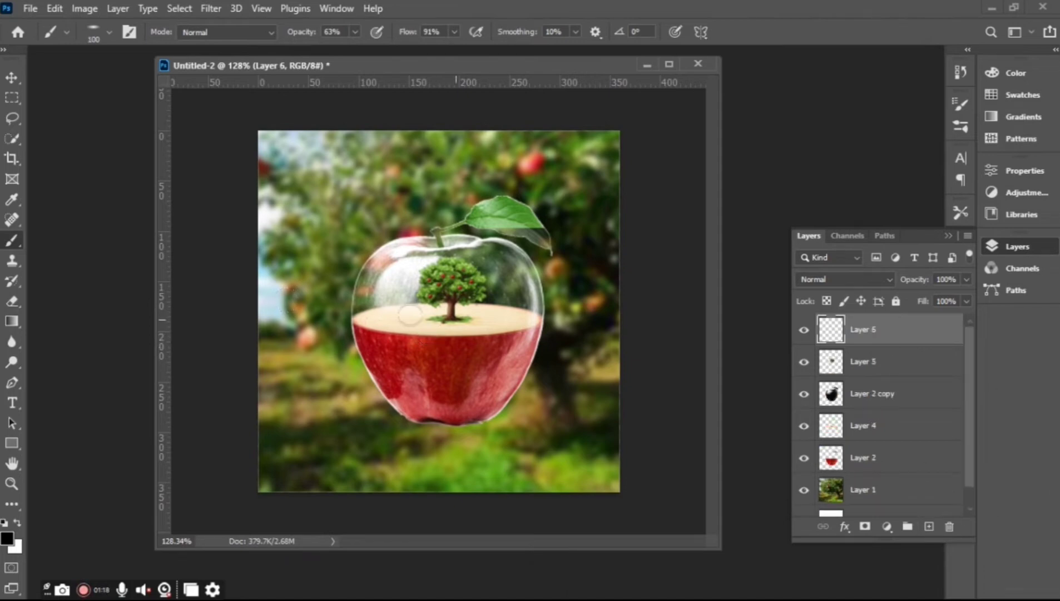
scroll(423, 320, up, 2)
scroll(424, 319, up, 1)
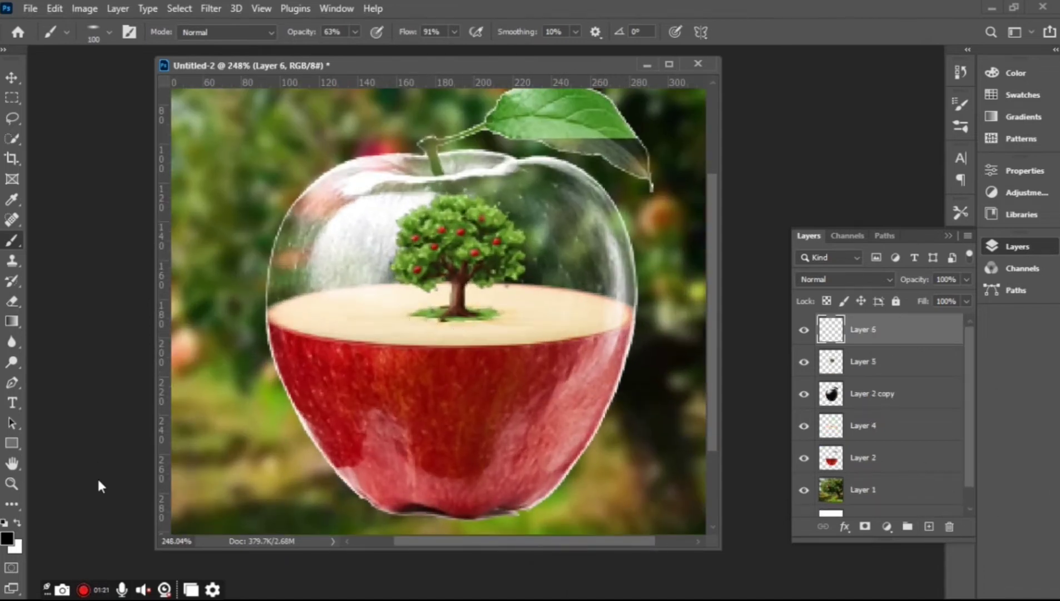
click(8, 538)
click(866, 241)
drag(395, 326, 542, 329)
Step: Shrink the shadow to about half size and position it under the tree's base
click(11, 77)
key(ctrl+t)
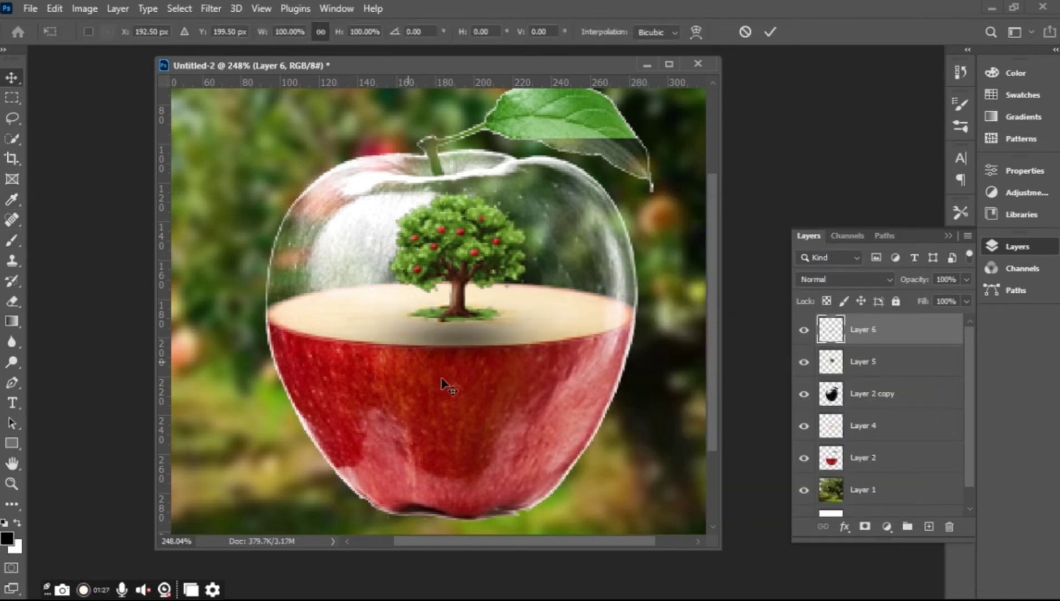
drag(618, 382, 538, 359)
drag(440, 338, 440, 327)
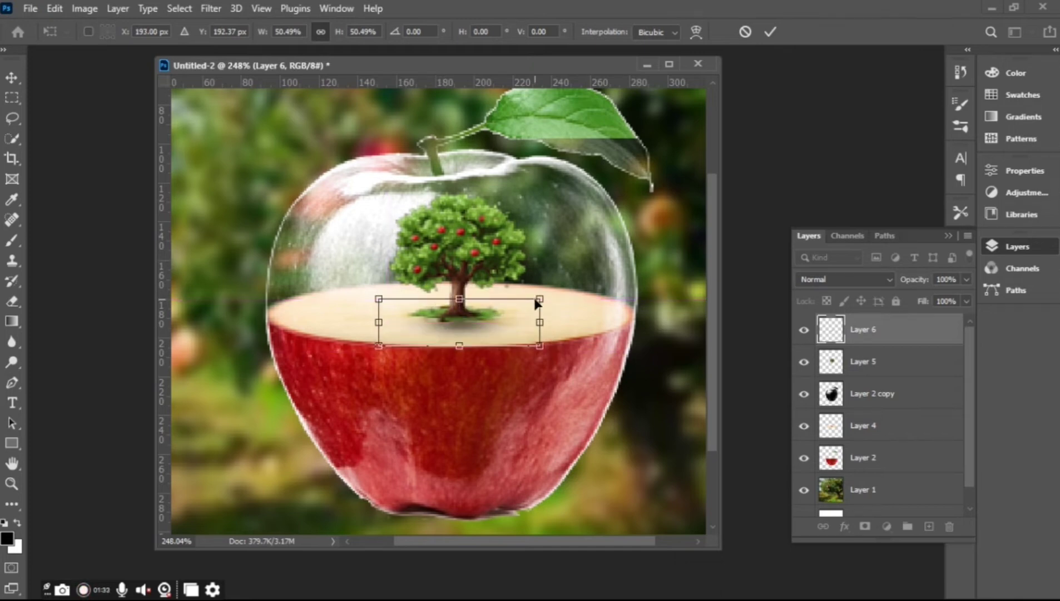
drag(539, 302, 531, 299)
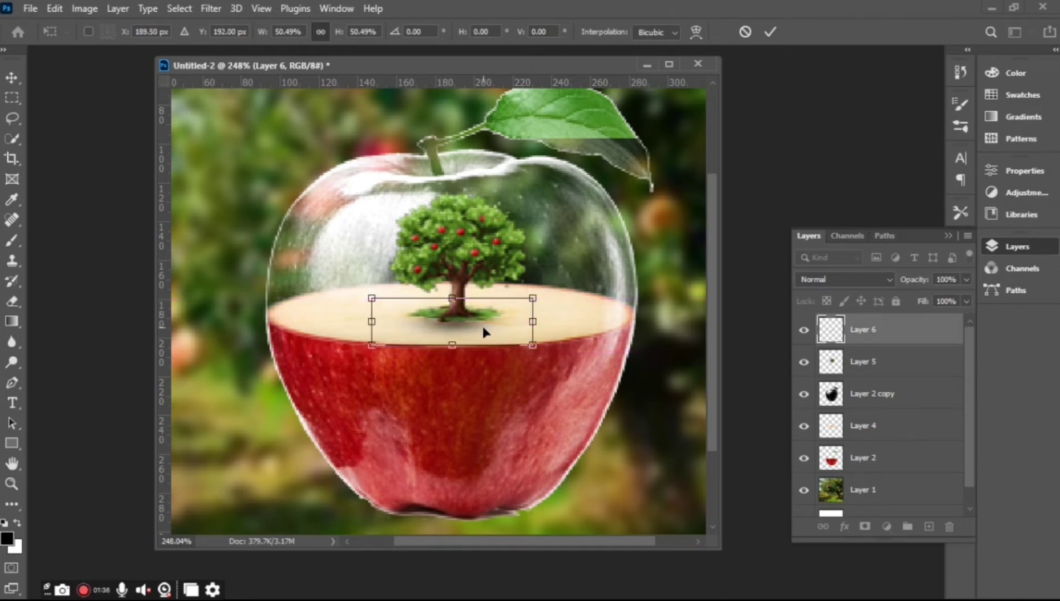
key(Return)
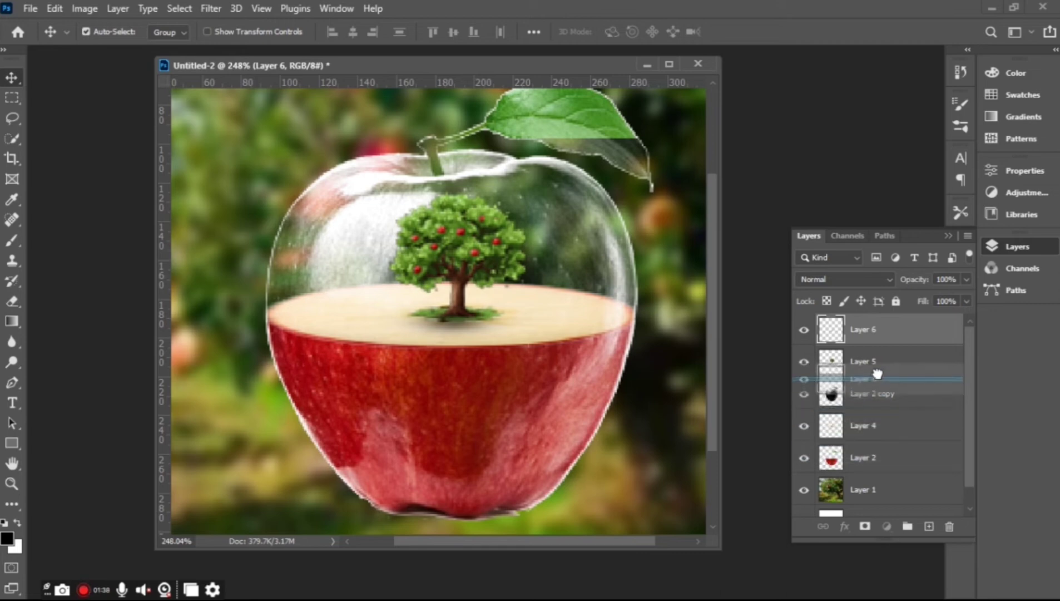
Step: Move Layer 6 beneath Layer 5 and enlarge the shadow slightly
drag(856, 356, 868, 376)
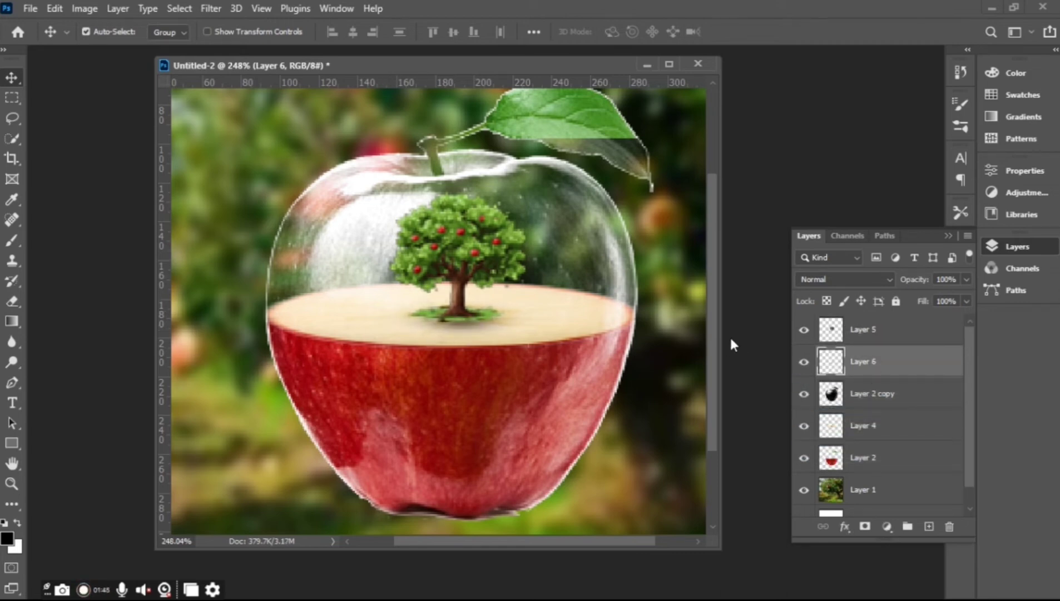
key(ctrl+0)
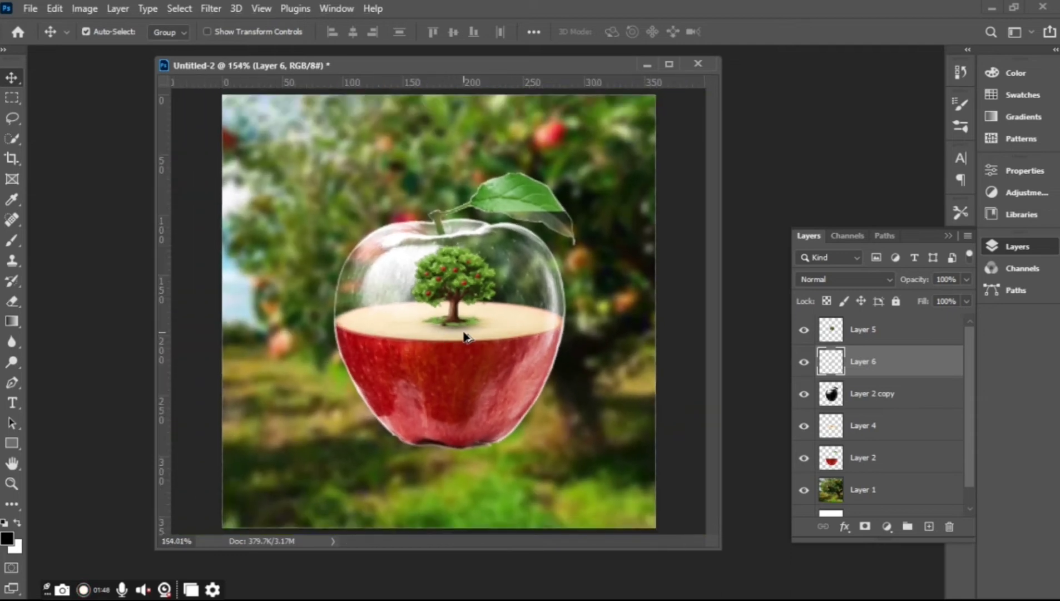
key(ctrl+t)
drag(501, 309, 547, 270)
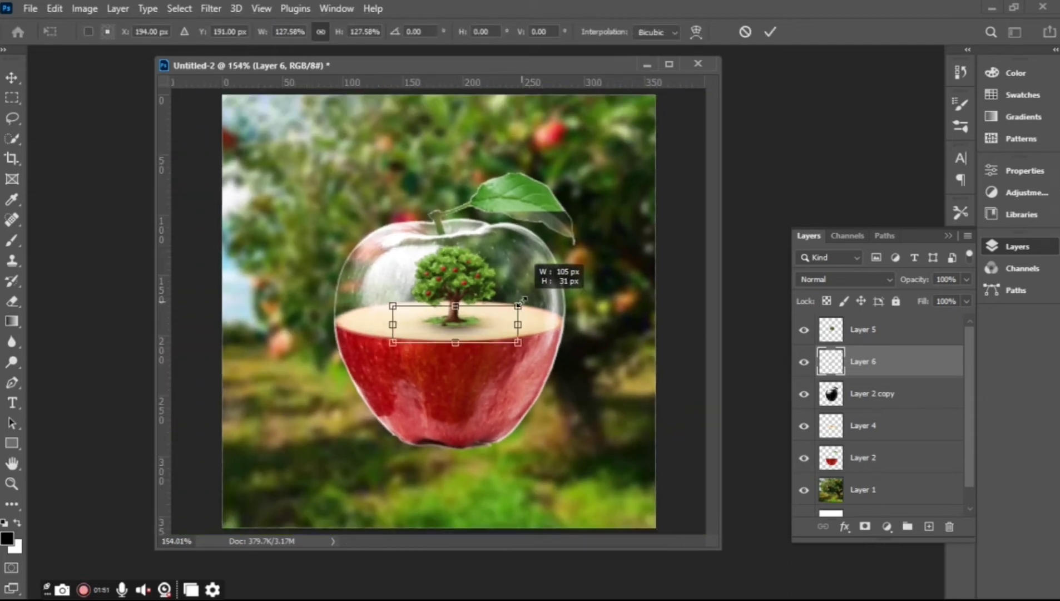
key(Return)
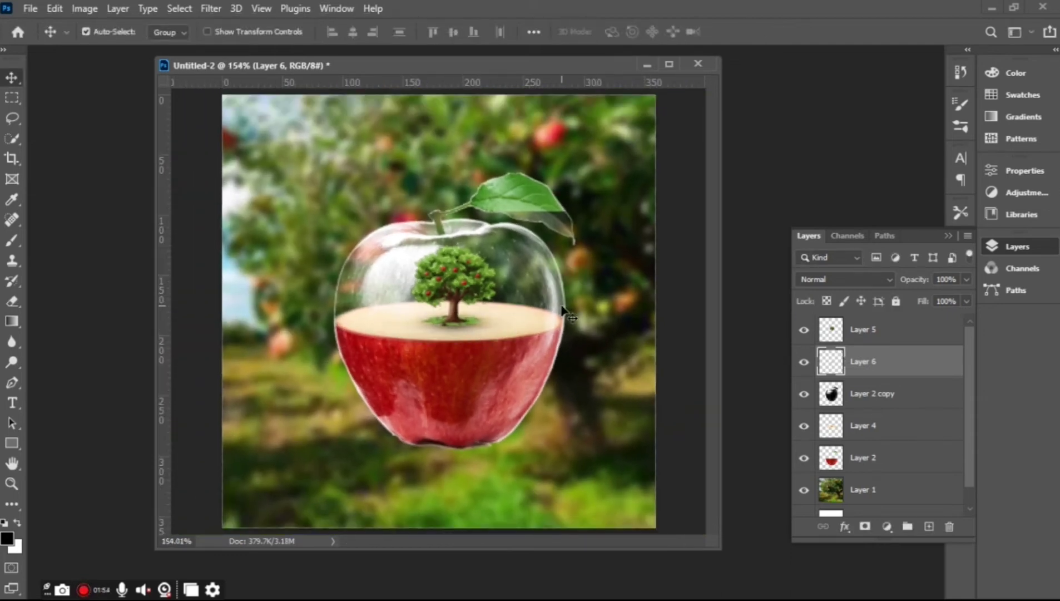
scroll(494, 354, down, 1)
scroll(470, 350, down, 1)
scroll(467, 345, up, 1)
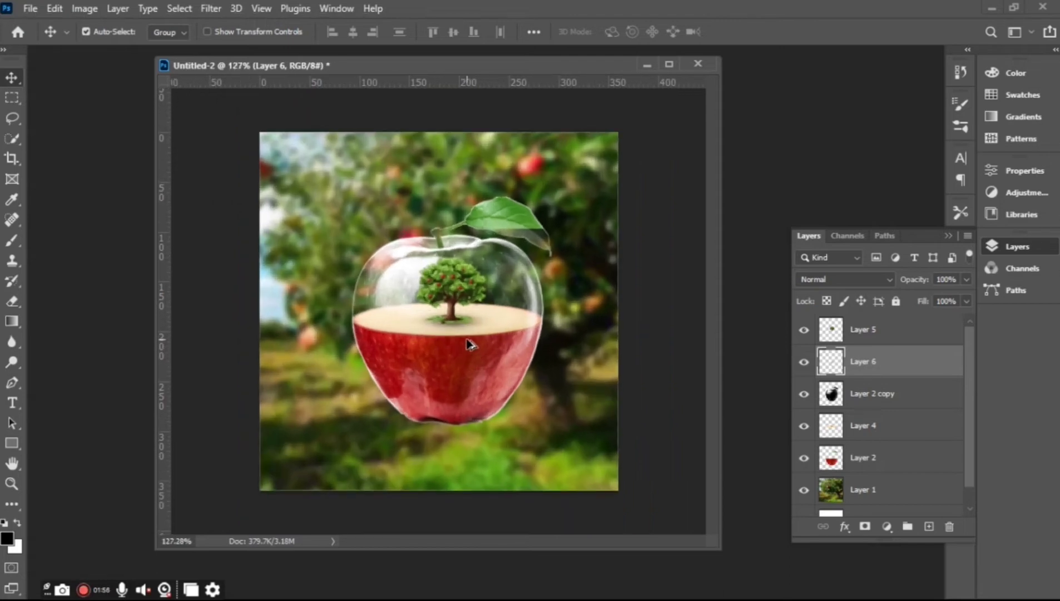
scroll(476, 352, down, 1)
scroll(475, 352, up, 1)
Step: Apply Levels 52 / 1.37 / 236 to the red apple half on Layer 2
click(863, 462)
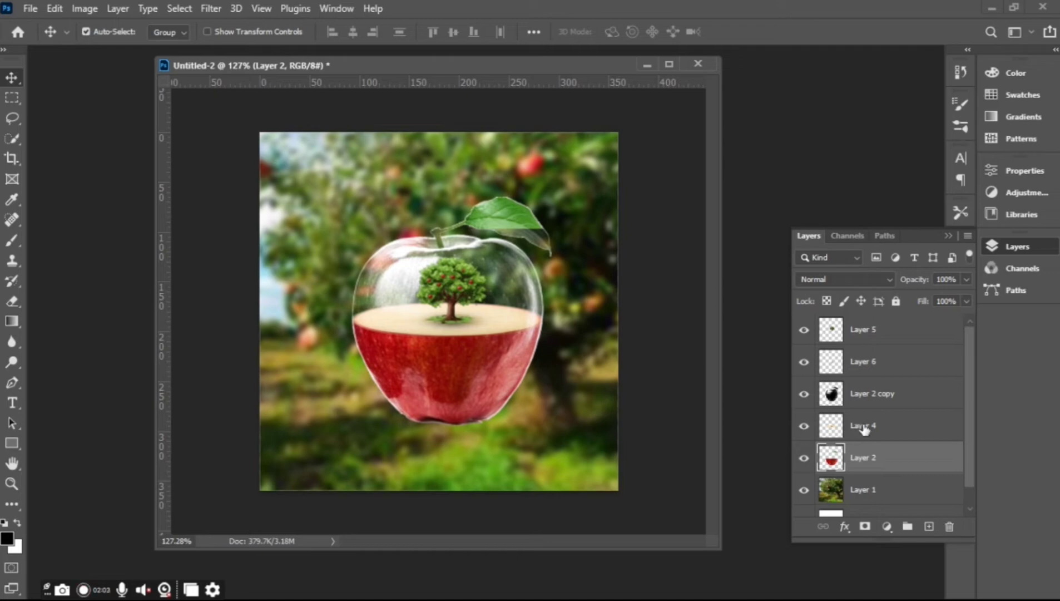
key(ctrl+l)
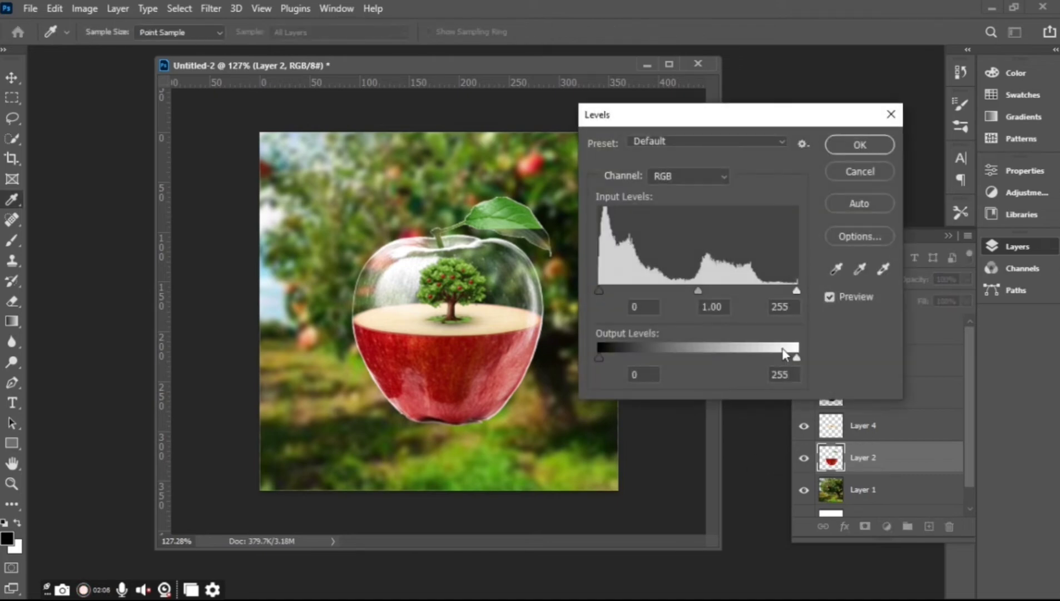
drag(599, 358, 593, 358)
drag(601, 287, 628, 284)
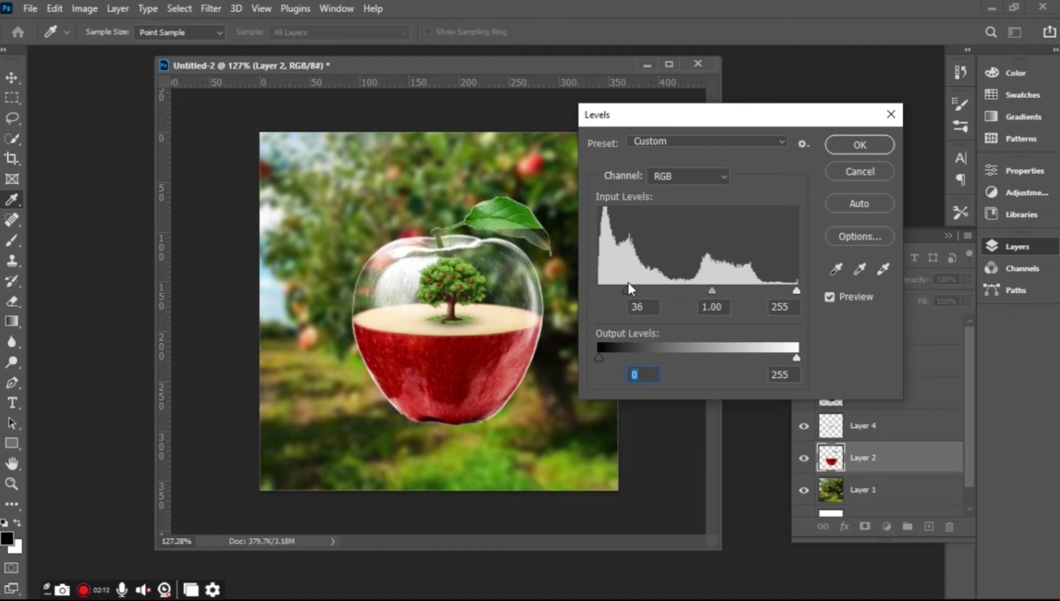
drag(718, 290, 709, 290)
drag(796, 289, 782, 289)
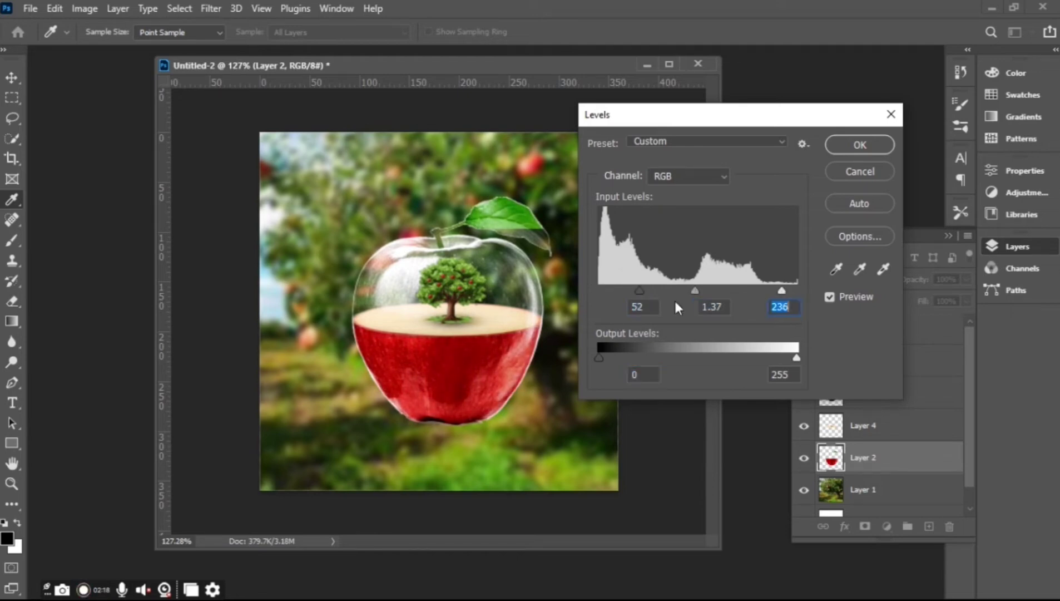
drag(699, 290, 695, 289)
key(Return)
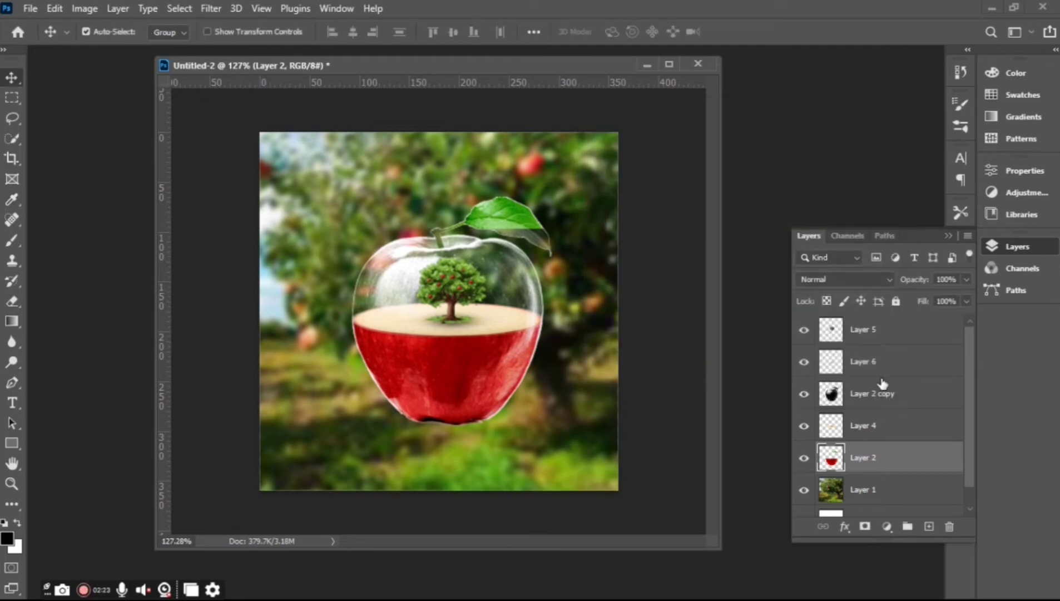
Step: Select Layer 2 copy and set the Eraser to size 45, 10% opacity, 22% flow
click(875, 389)
scroll(372, 267, up, 3)
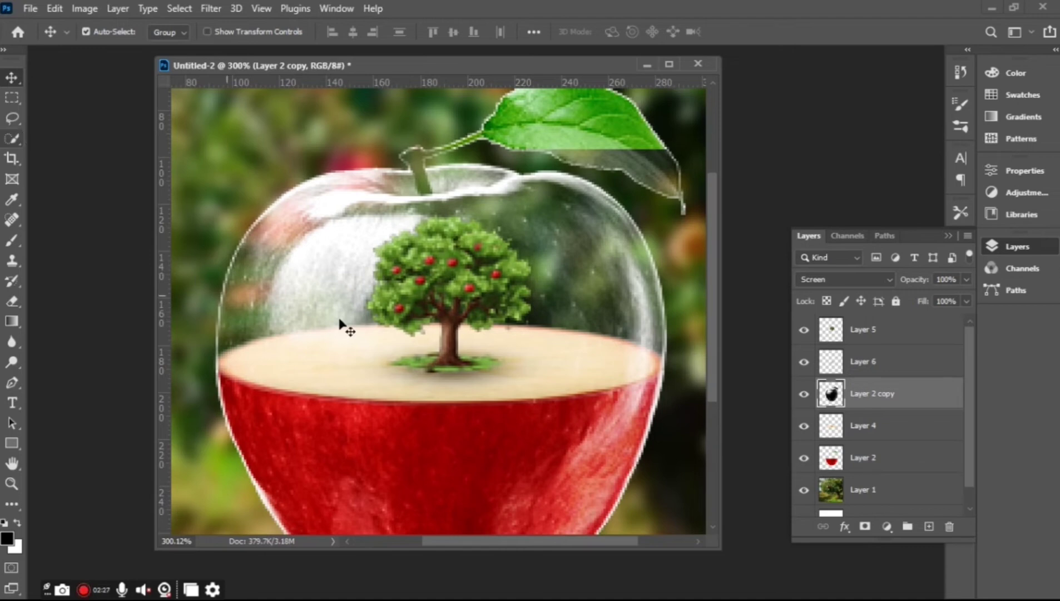
scroll(340, 324, up, 1)
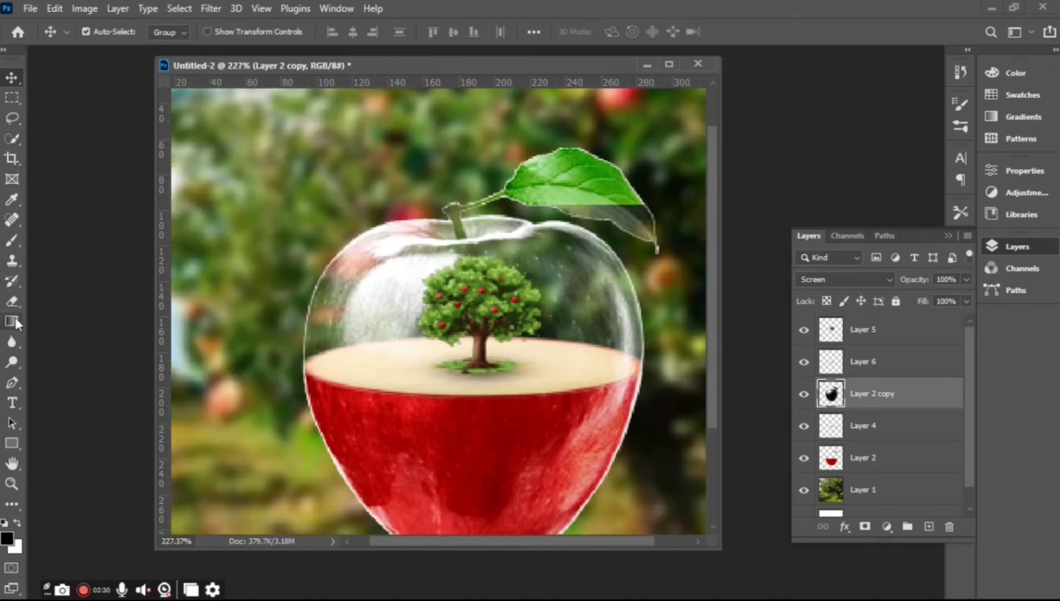
click(12, 301)
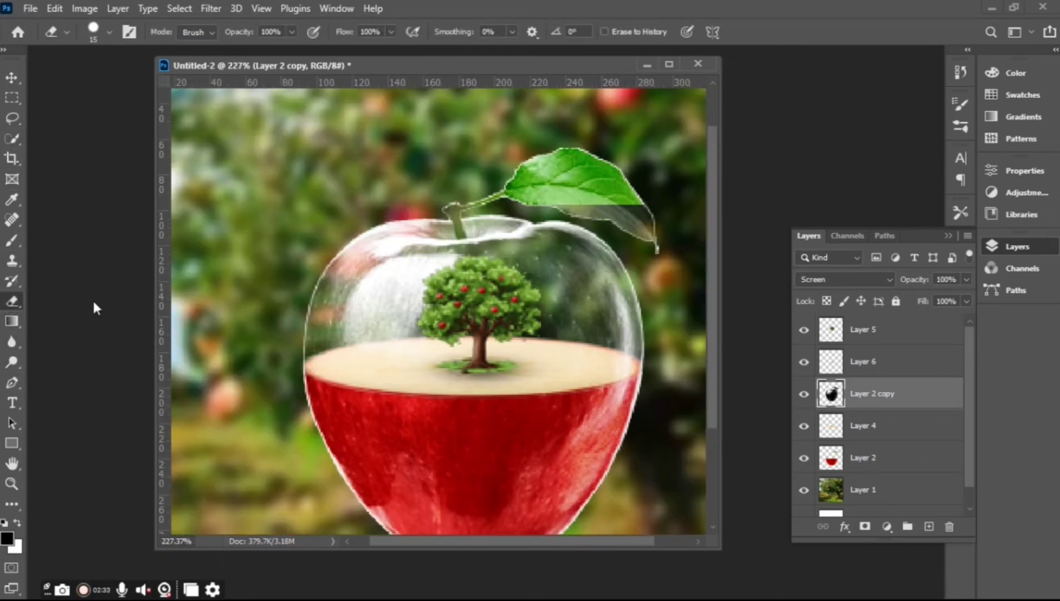
key(bracketright)
key(bracketright)
key(bracketright)
click(290, 31)
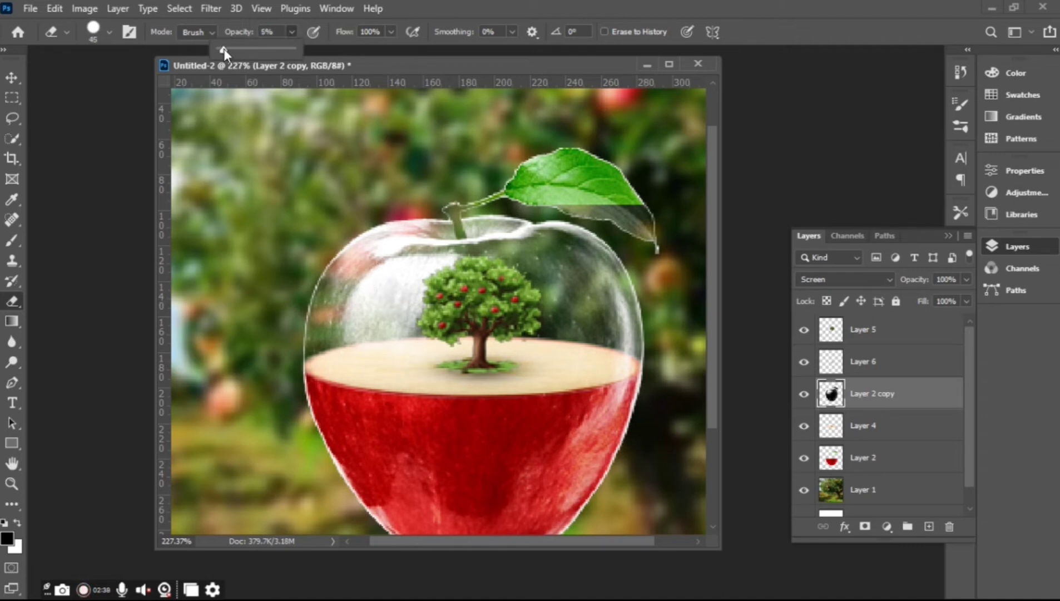
click(391, 32)
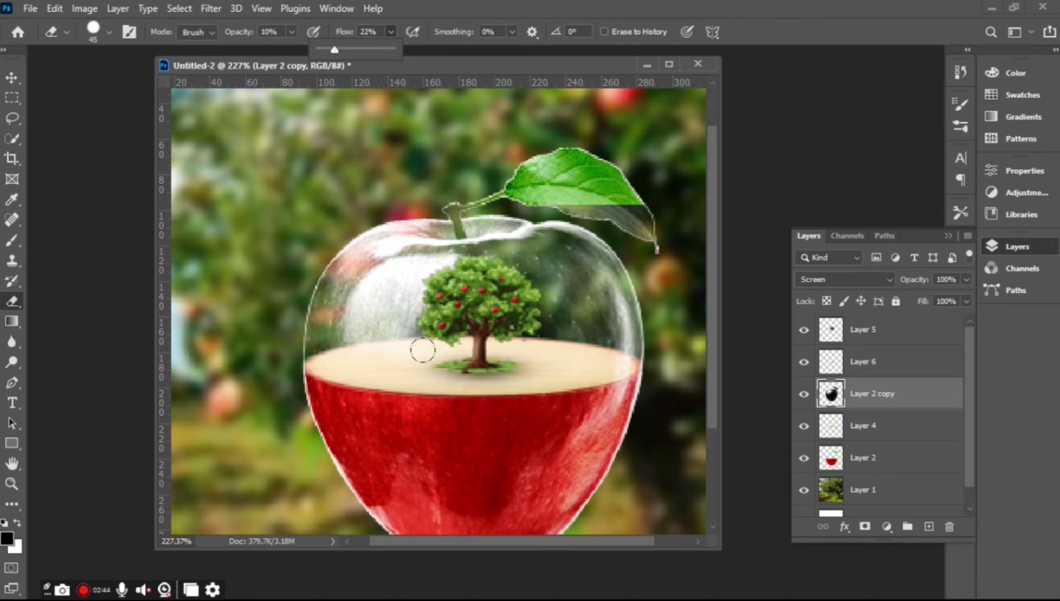
click(361, 300)
Step: Softly erase the glass highlight to the upper left of the tree
drag(394, 267, 434, 300)
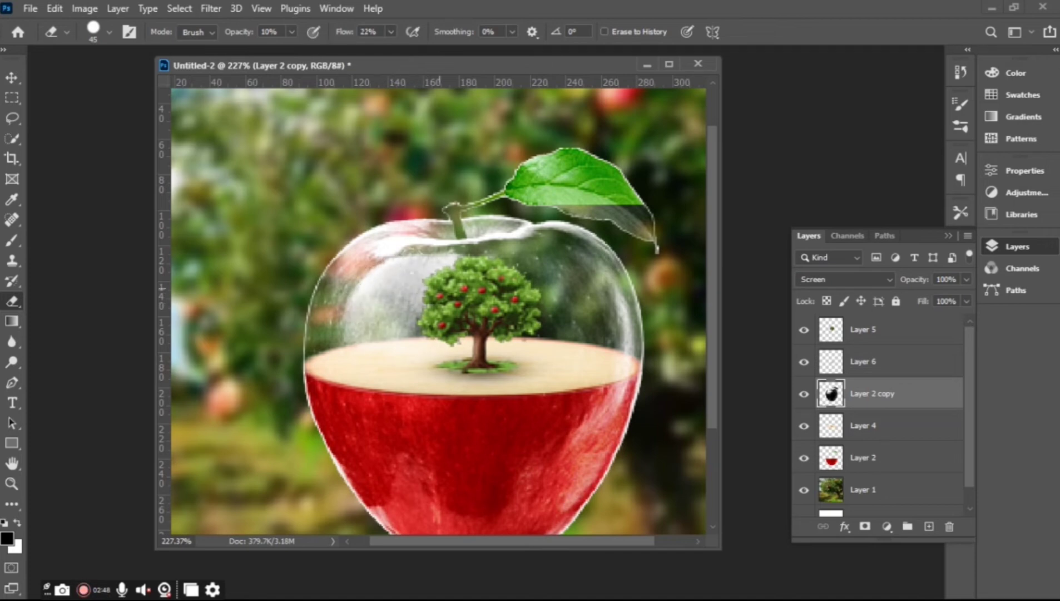
mouse_move(398, 249)
mouse_down()
mouse_move(353, 289)
mouse_move(438, 254)
mouse_move(395, 290)
mouse_move(341, 292)
mouse_up()
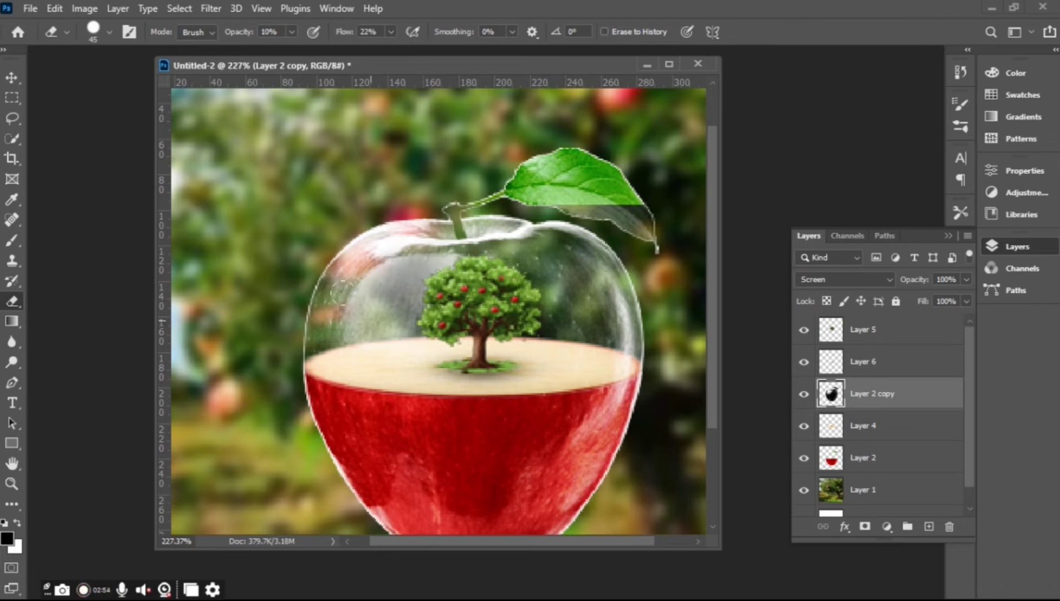
mouse_move(417, 260)
mouse_down()
mouse_move(445, 289)
mouse_move(417, 252)
mouse_up()
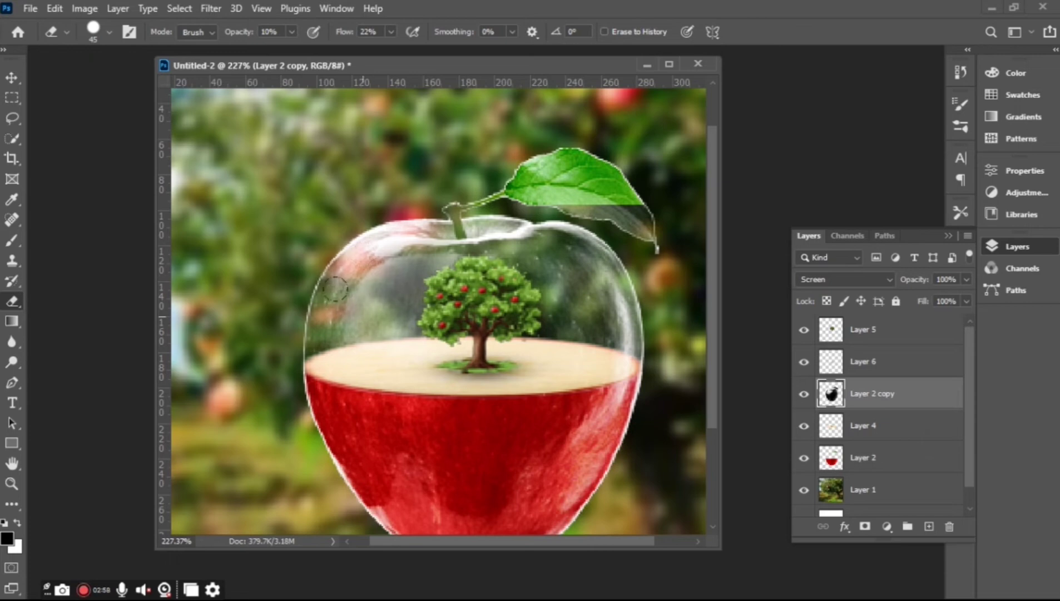
Step: Nudge the tree a few pixels left and down, then reselect Layer 6
key(ctrl+1)
key(v)
scroll(453, 299, up, 2)
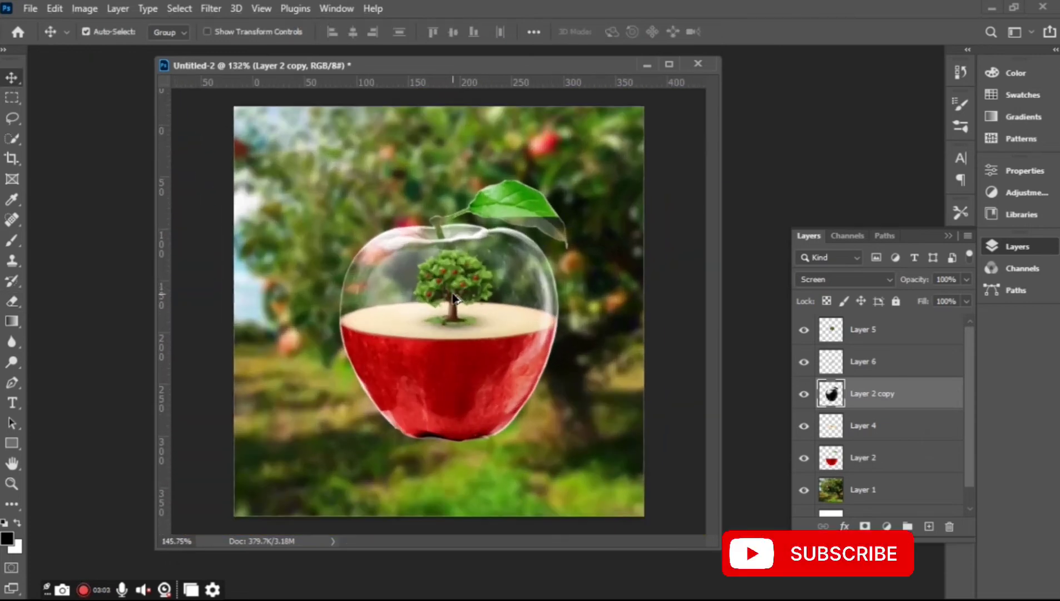
scroll(453, 299, up, 1)
click(379, 310)
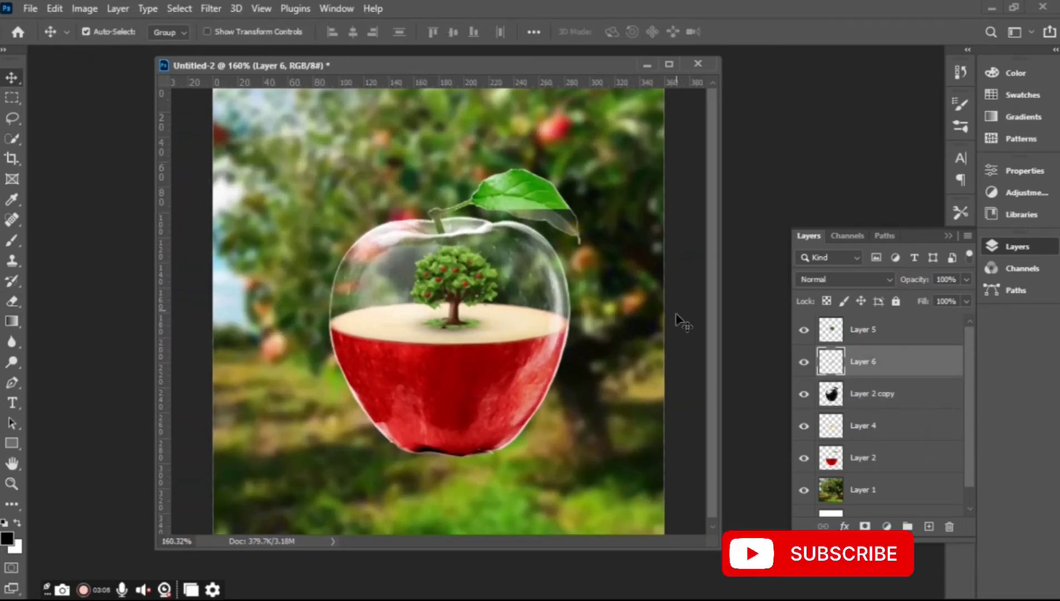
drag(473, 251, 469, 256)
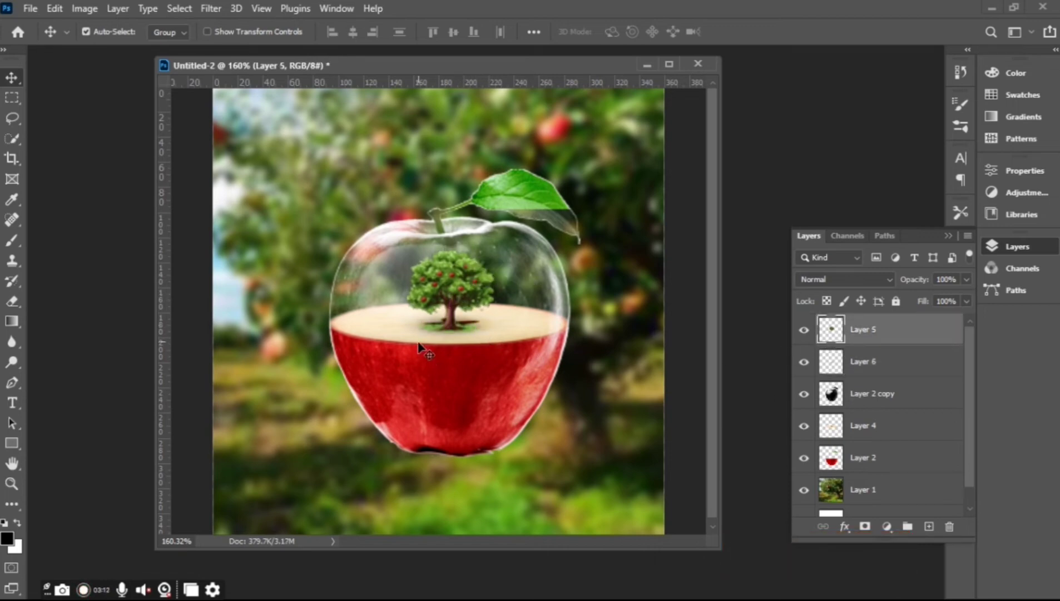
click(865, 367)
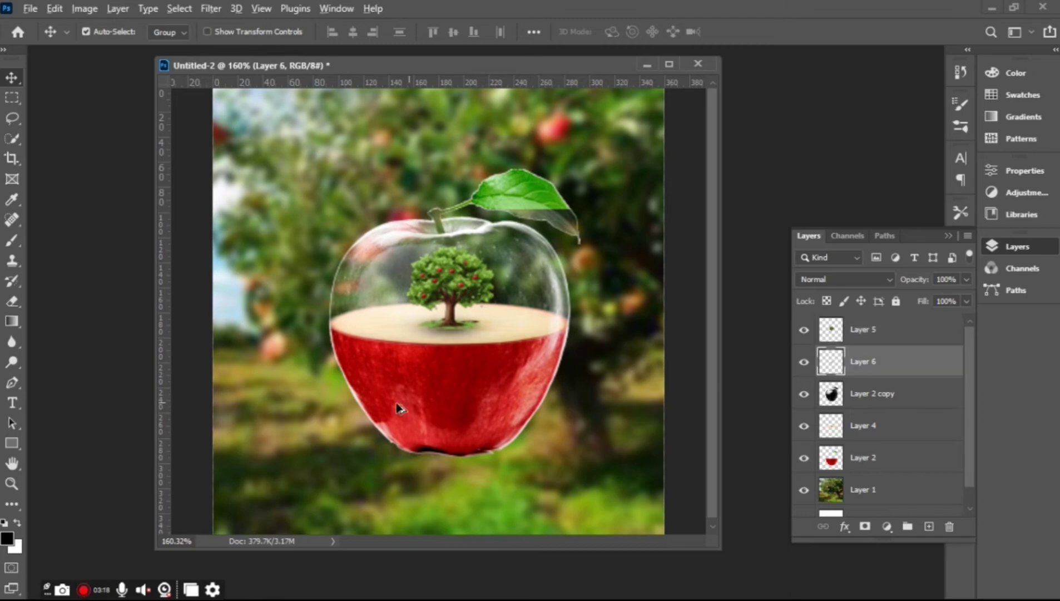
scroll(397, 407, down, 1)
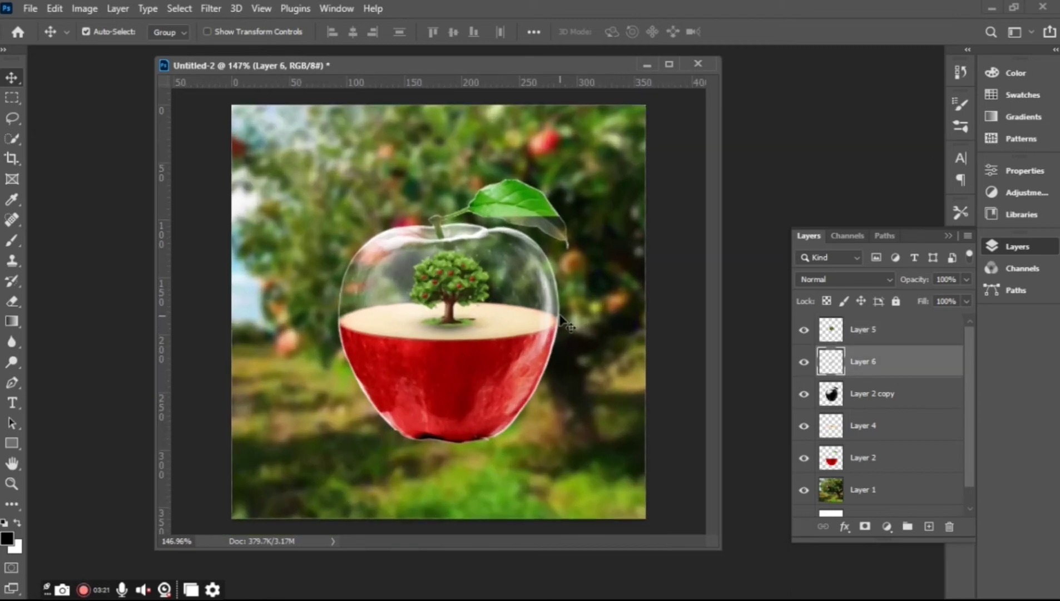
scroll(604, 324, down, 1)
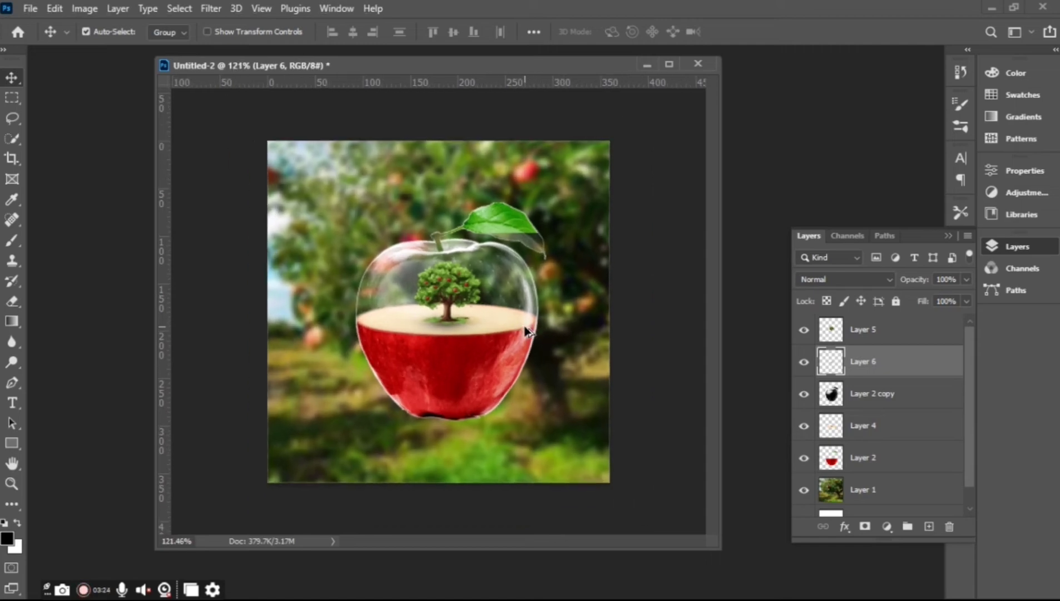
Step: Open the water splash PNG and copy it into Untitled-2 as a new layer
key(ctrl+o)
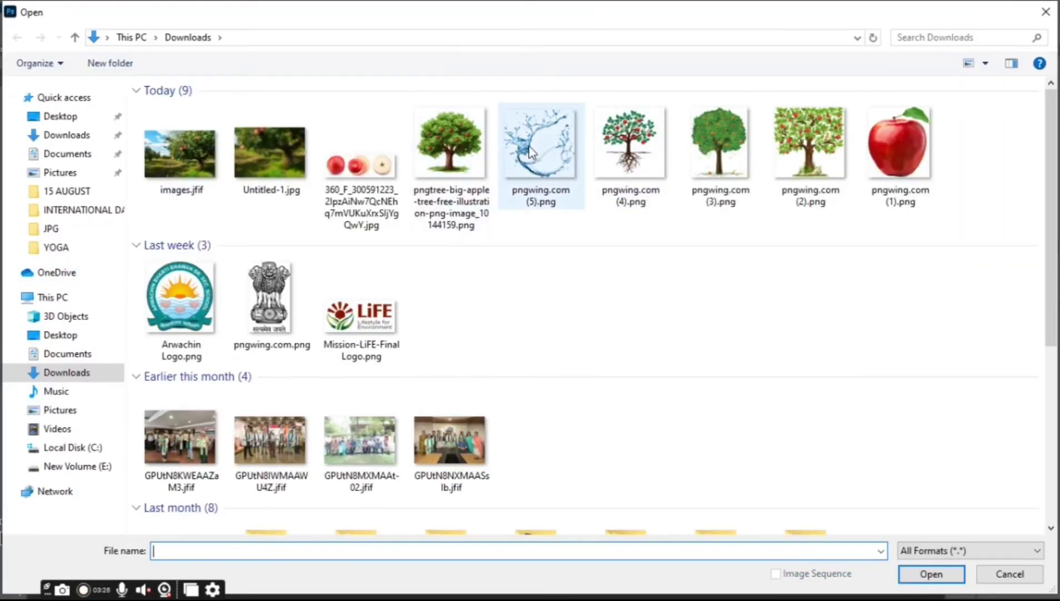
double_click(539, 146)
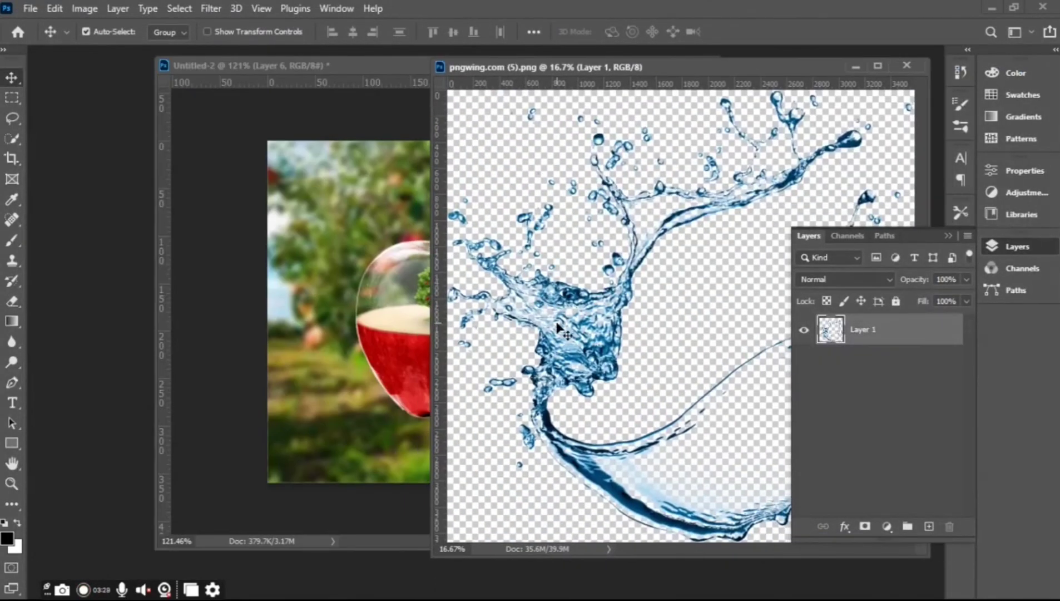
drag(557, 328, 620, 384)
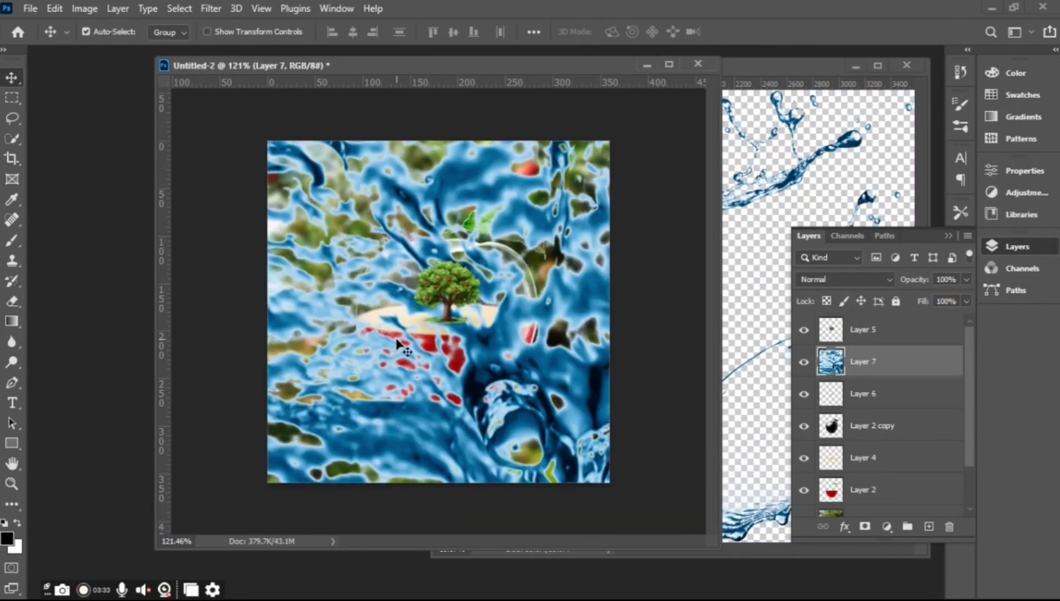
Step: Scale the splash down to wrap around the glass apple and shift it slightly up
scroll(421, 350, down, 3)
key(ctrl+t)
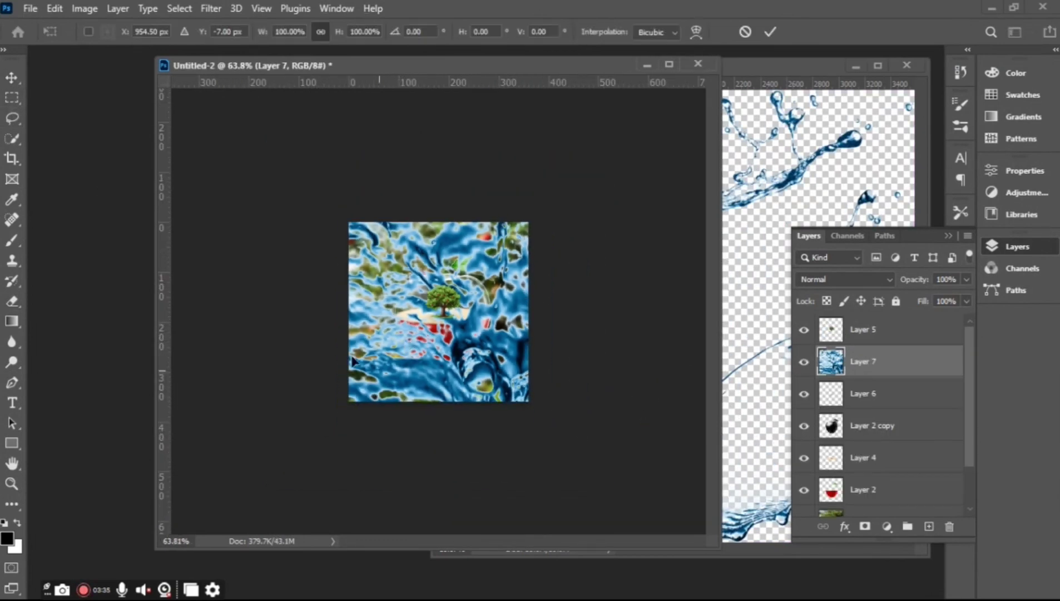
scroll(390, 378, down, 3)
scroll(390, 378, down, 3)
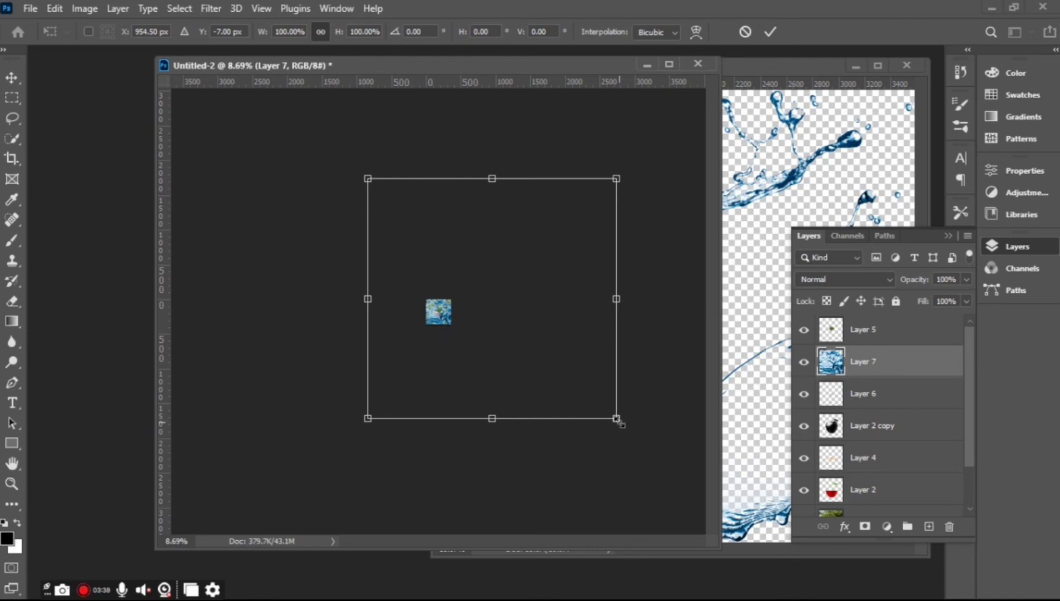
mouse_move(616, 418)
mouse_down()
mouse_move(516, 324)
mouse_move(442, 311)
mouse_up()
scroll(433, 325, up, 5)
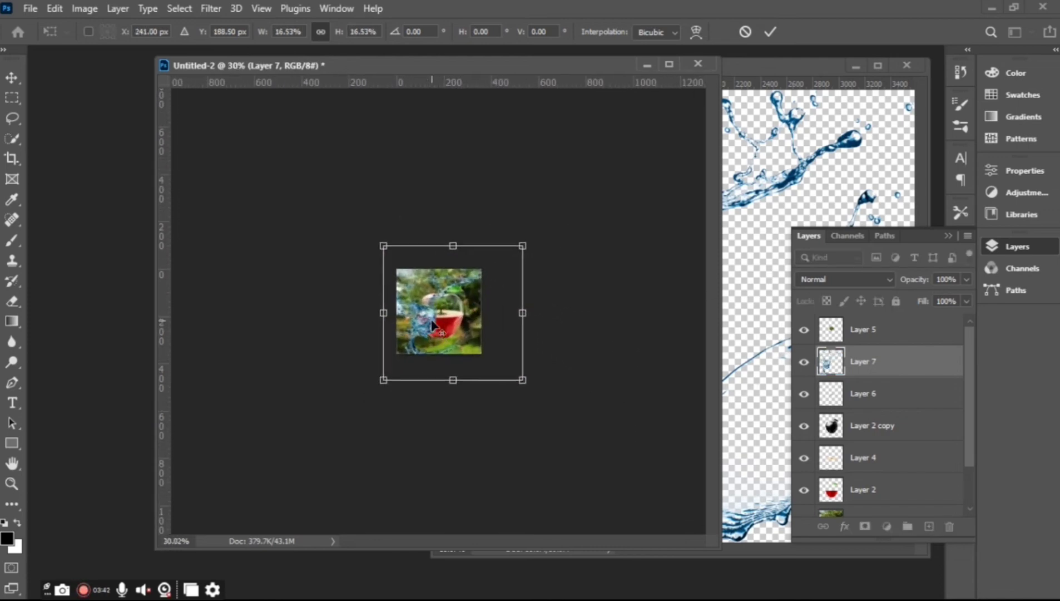
scroll(432, 324, up, 5)
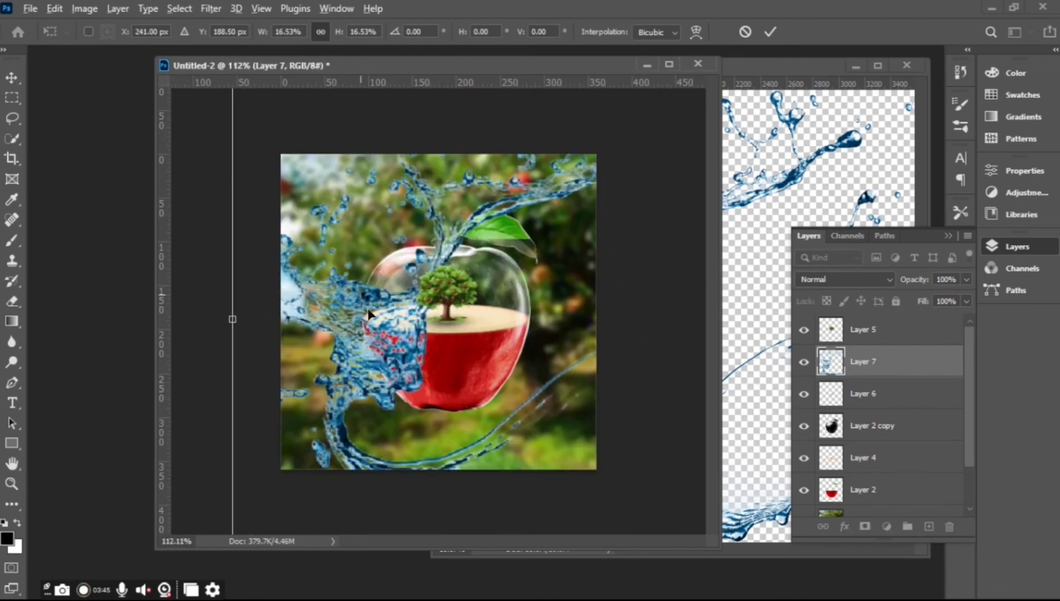
scroll(439, 312, down, 2)
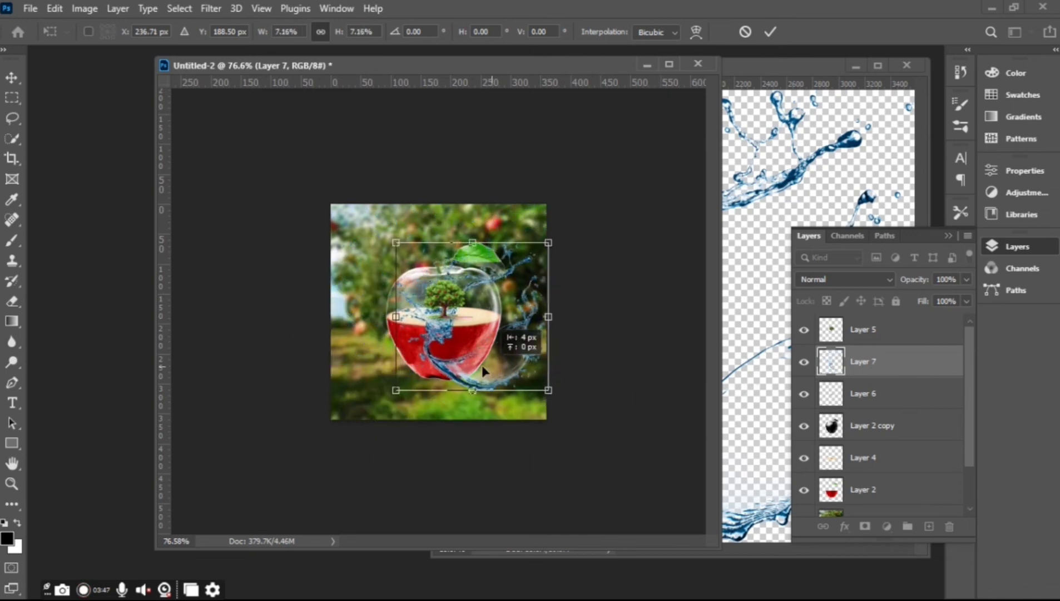
drag(655, 486, 454, 365)
scroll(458, 361, up, 3)
scroll(458, 361, up, 1)
drag(443, 422, 446, 412)
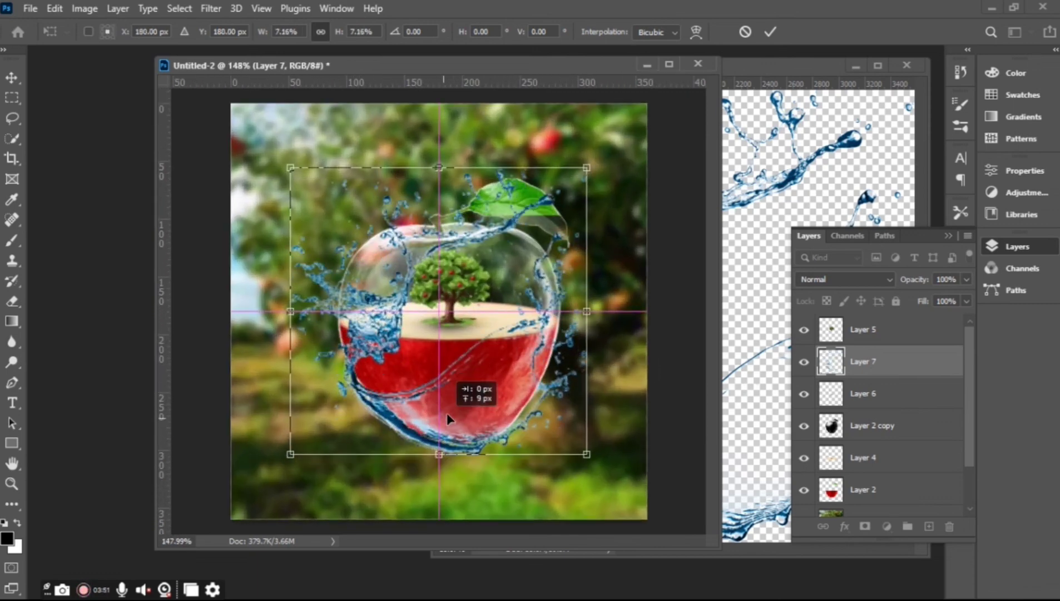
key(Return)
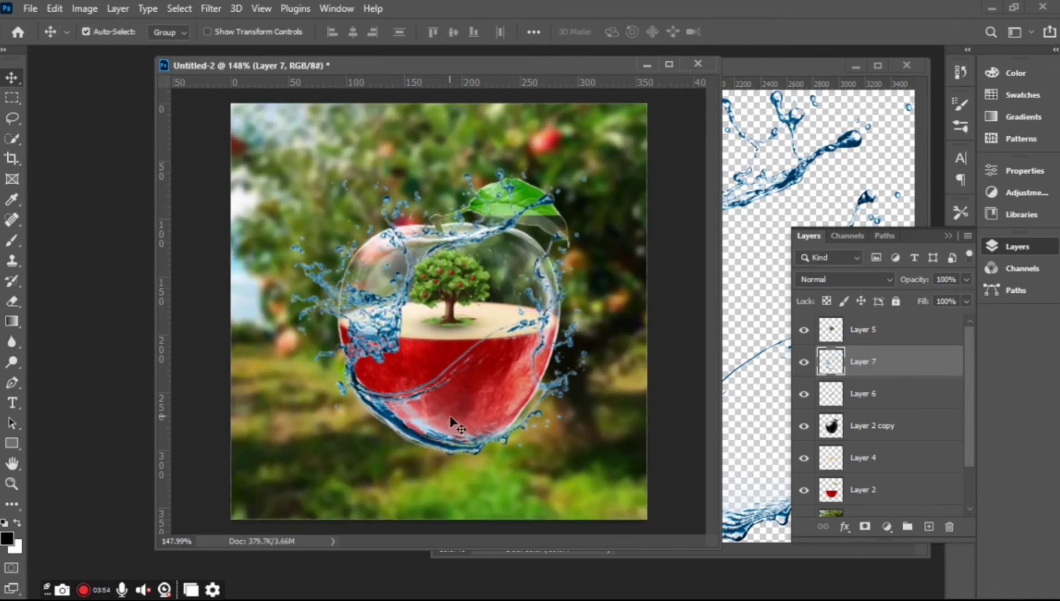
Step: Set Layer 7 to Screen blending and move Layer 2 copy and Layer 7 to the top
click(849, 280)
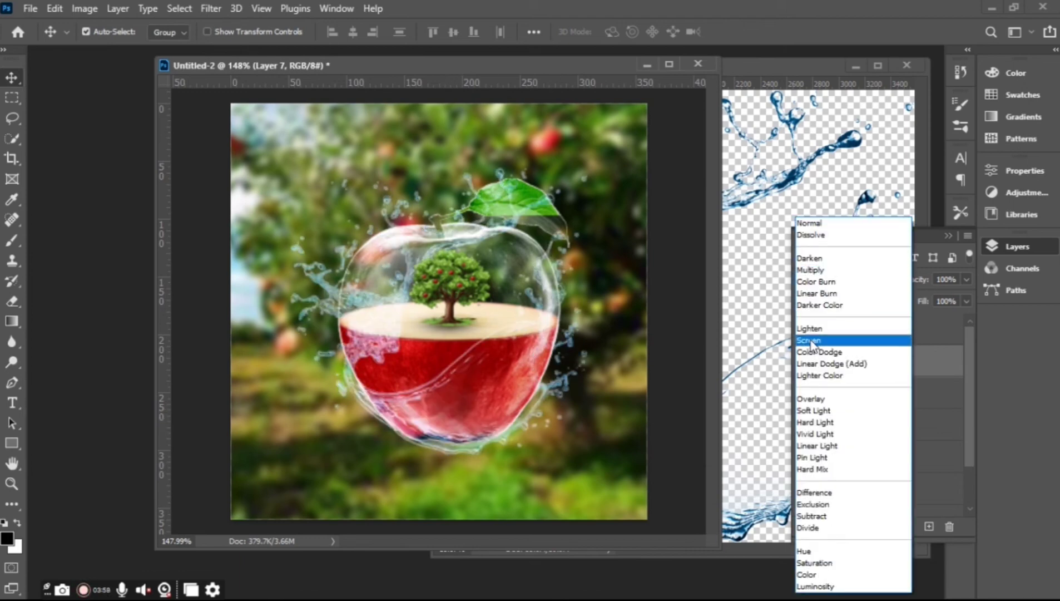
click(817, 340)
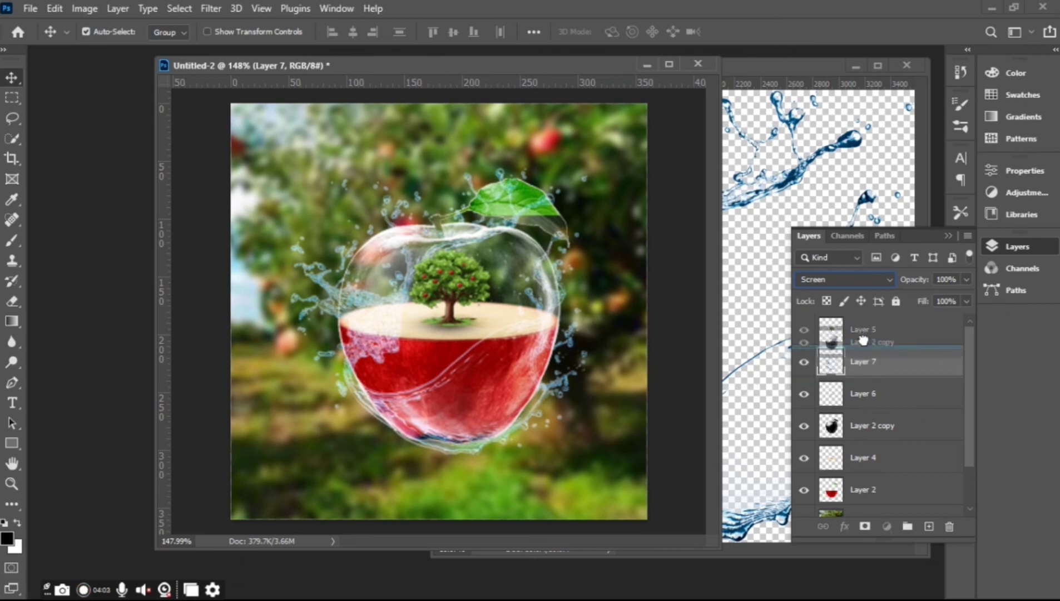
drag(852, 421, 863, 322)
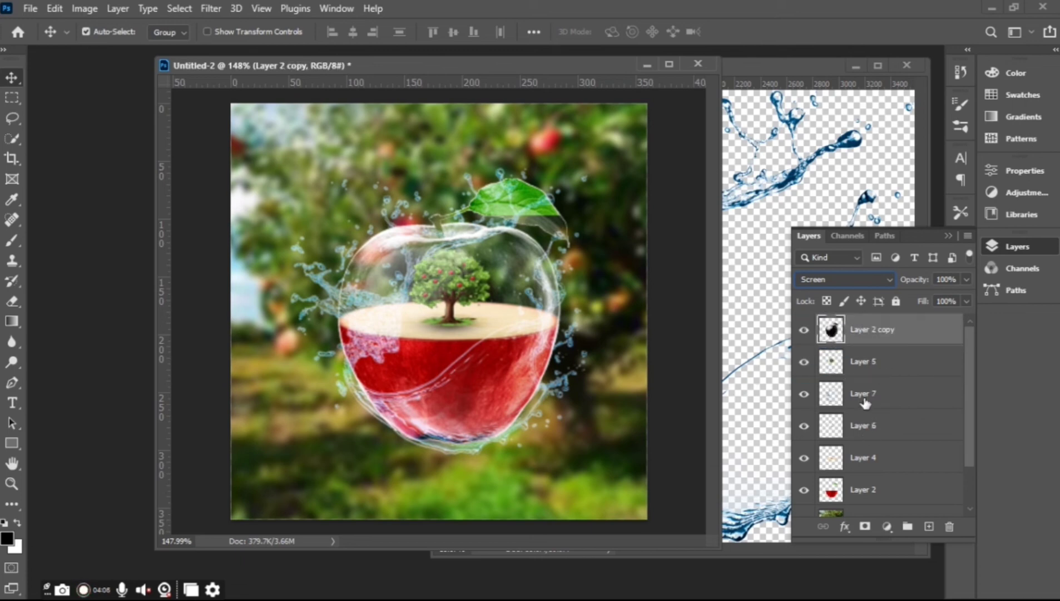
drag(864, 403, 892, 326)
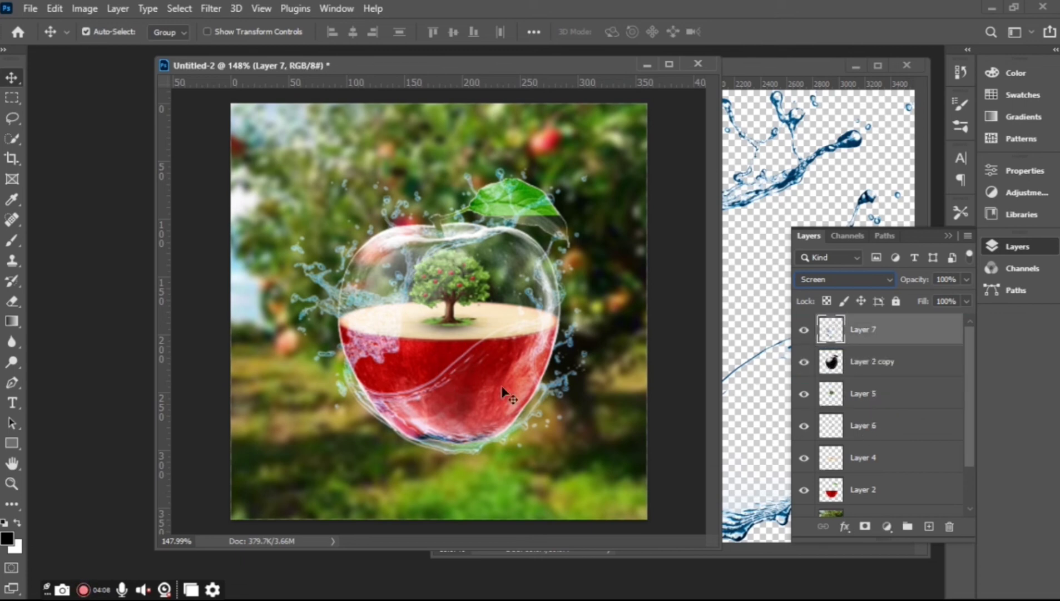
Step: Brighten the water splash with Levels, setting midtones to 2.69 and white input to 45
key(ctrl+l)
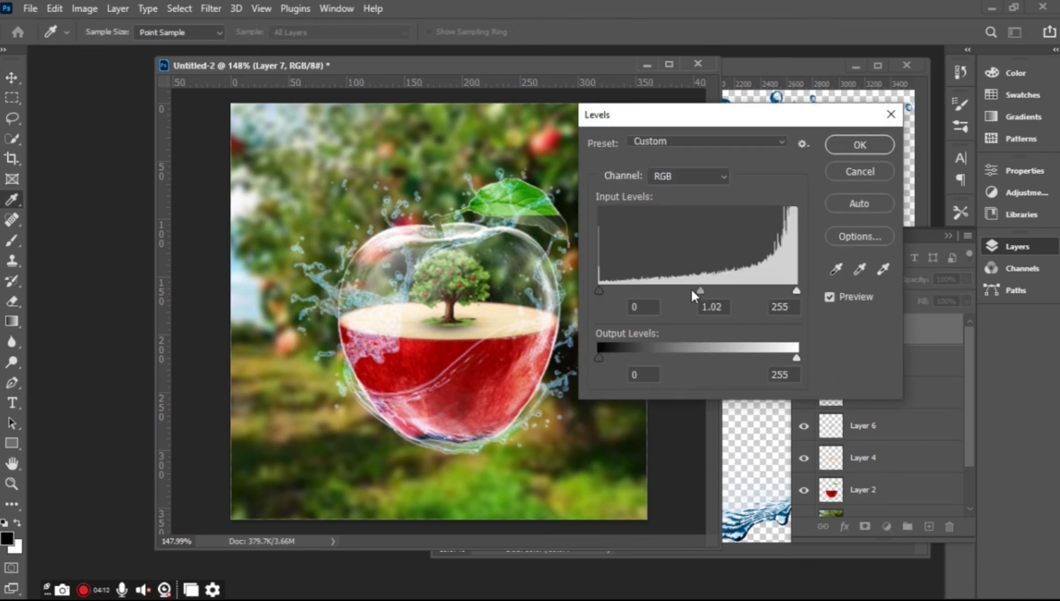
drag(692, 290, 609, 292)
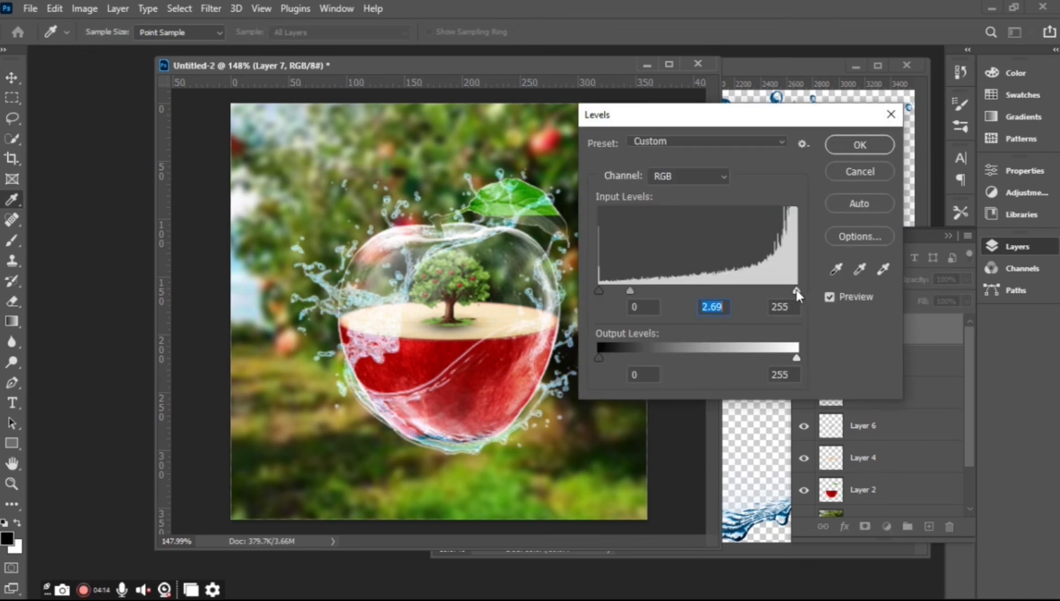
drag(796, 289, 635, 291)
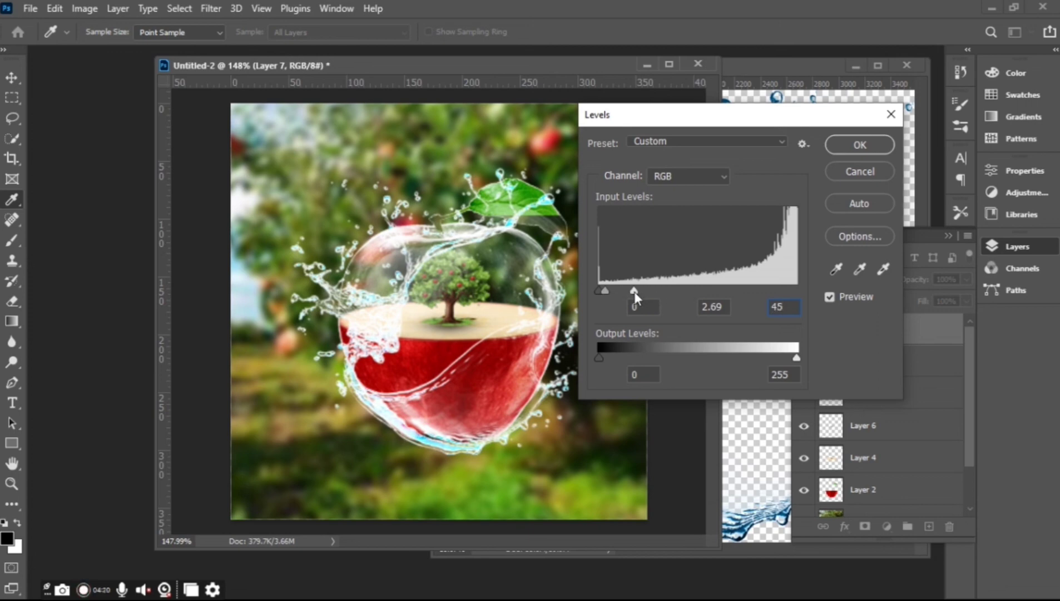
Step: Apply the Levels change and lower the splash layer's fill to 75%
click(872, 173)
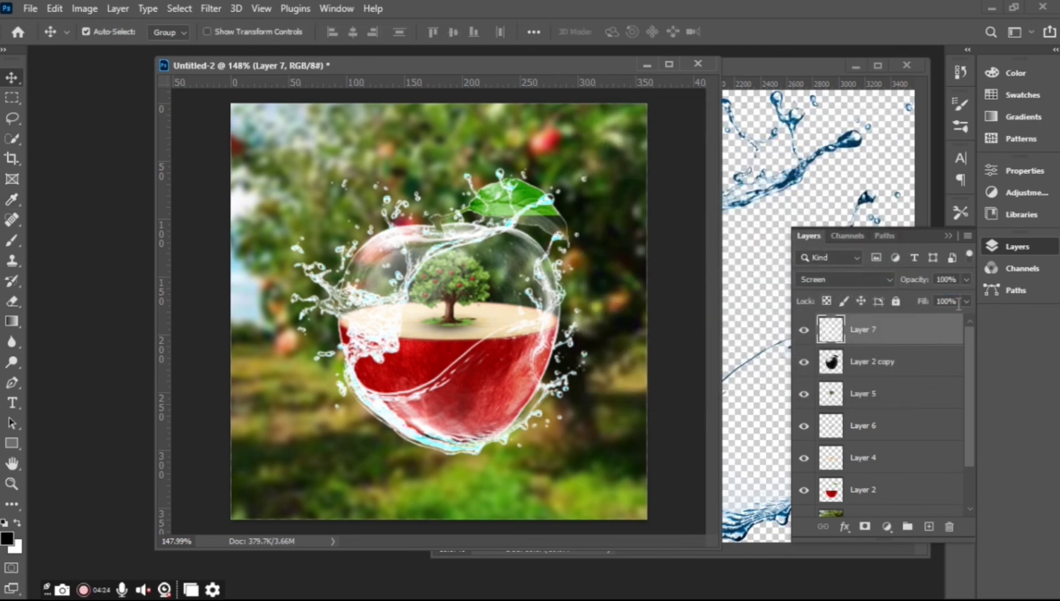
click(966, 301)
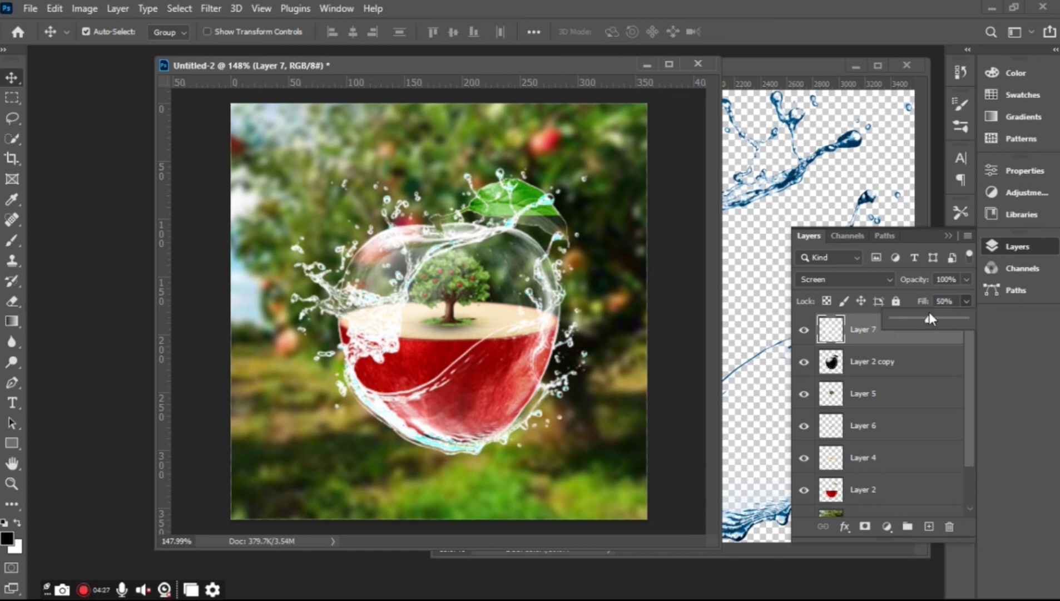
drag(919, 315, 943, 322)
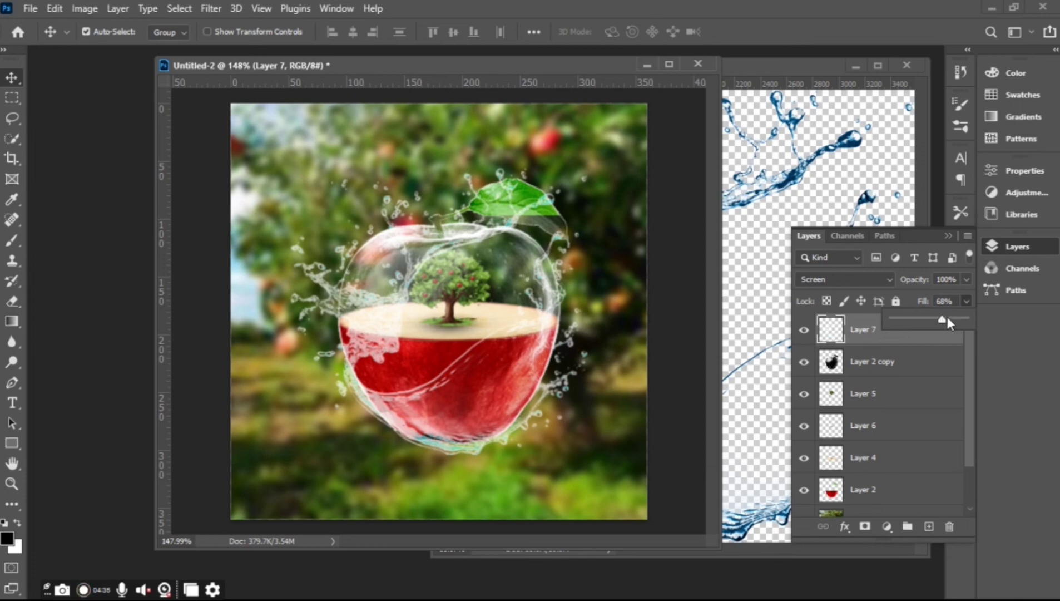
drag(944, 320, 947, 320)
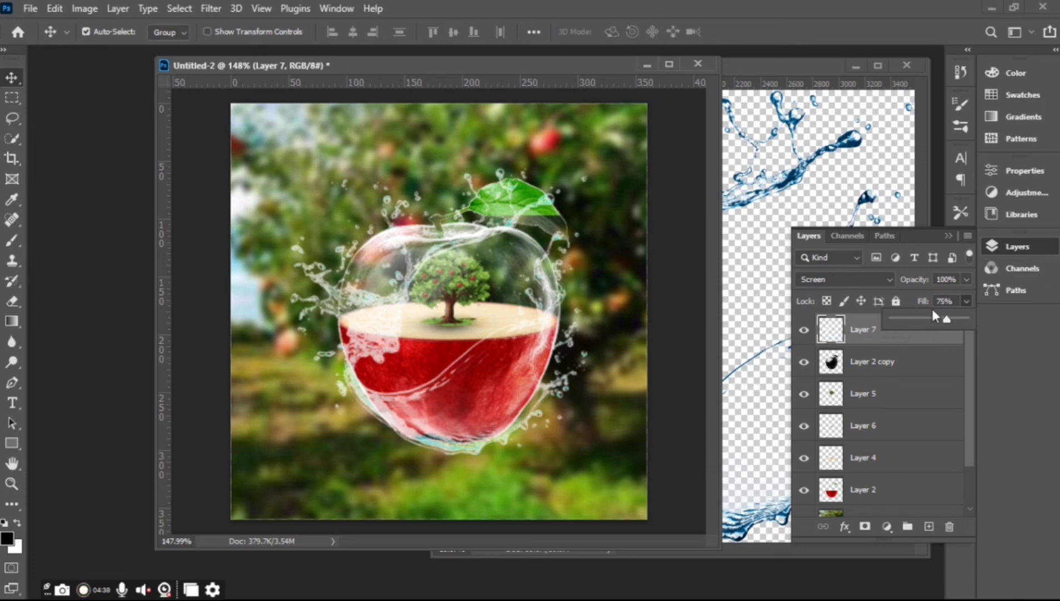
click(655, 276)
click(907, 65)
Step: Close the pngwing.com (5).png splash document and view the glass apple composite full screen on black
click(949, 235)
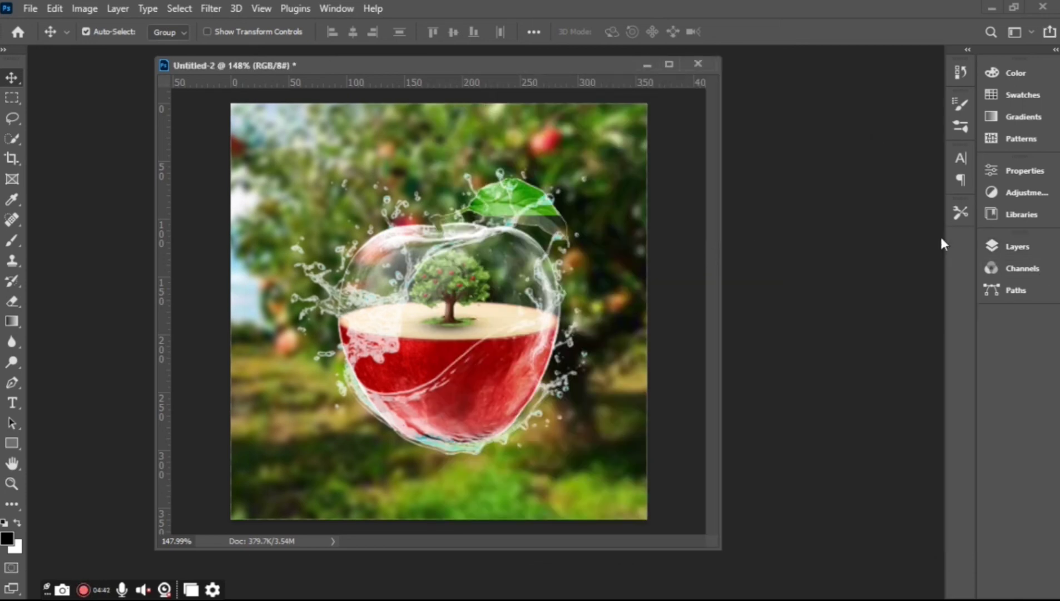
scroll(507, 320, down, 1)
key(g)
key(f)
key(f)
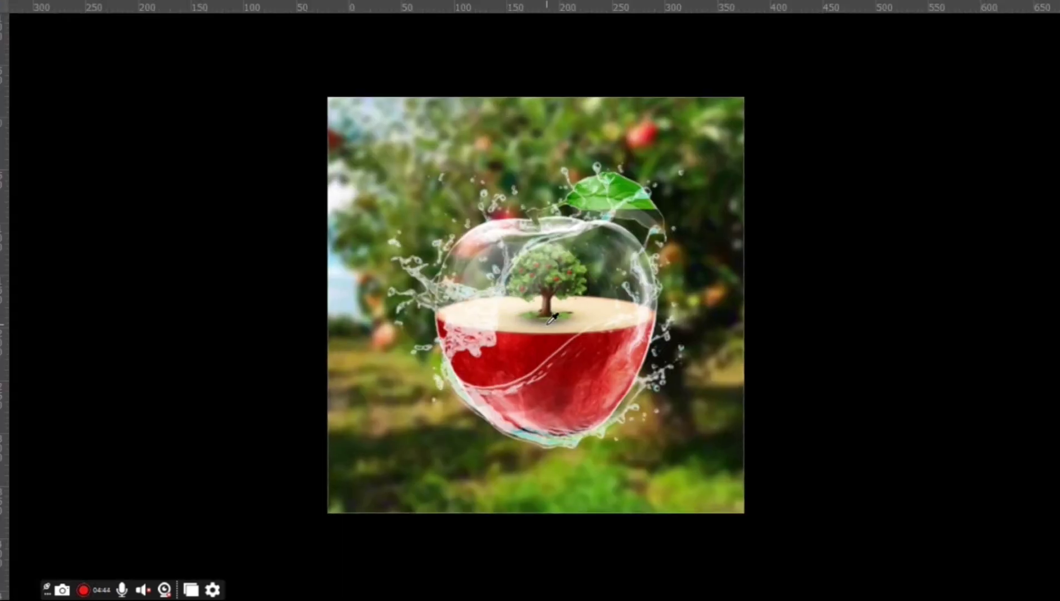
scroll(491, 374, up, 2)
scroll(611, 278, up, 1)
scroll(528, 306, up, 1)
scroll(528, 306, down, 1)
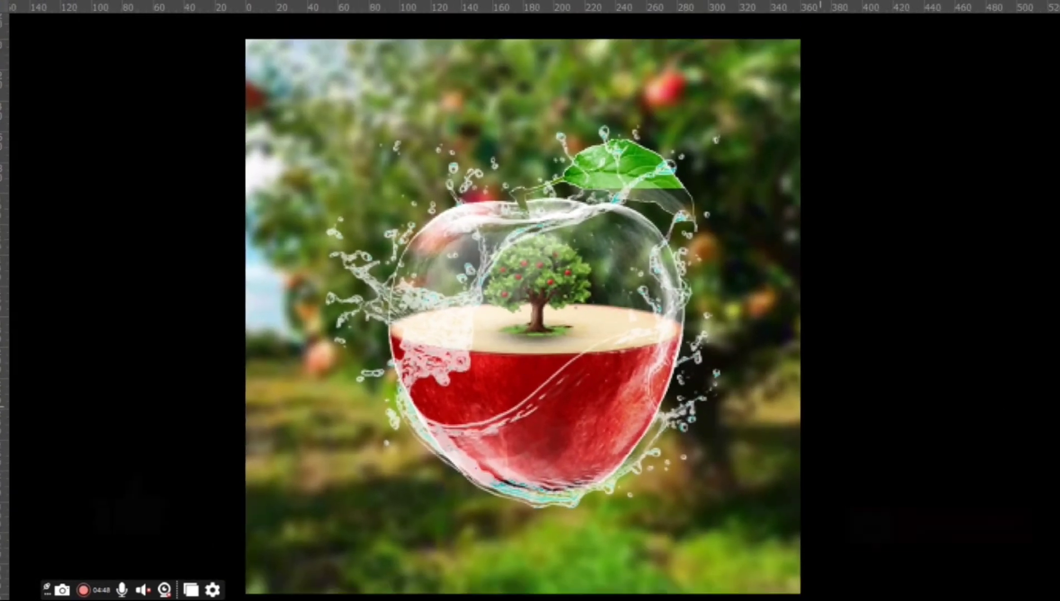